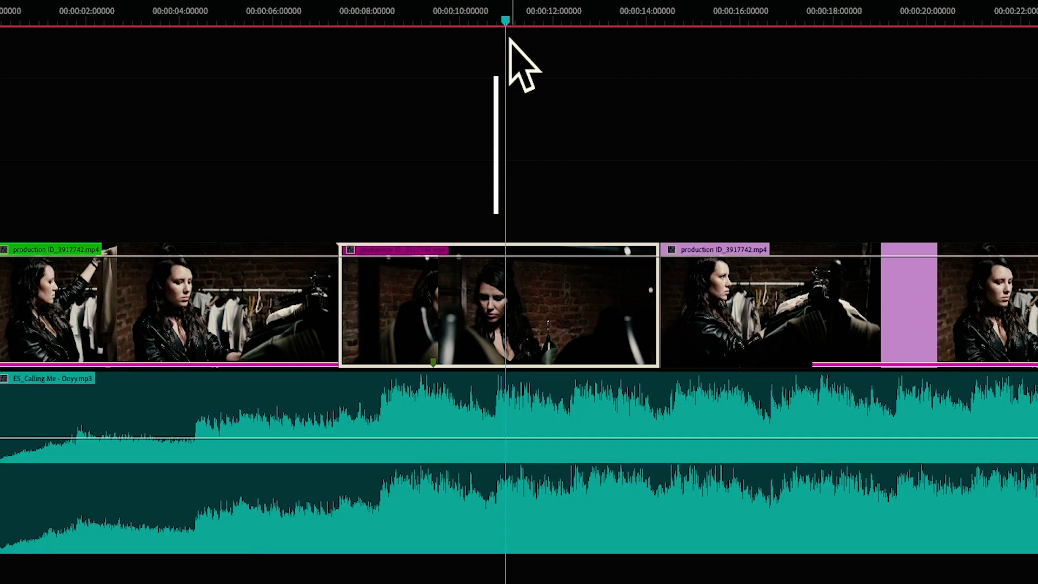
# Razor-cut the first clips at the playhead and near 4.5 seconds, selecting the left piece
pyautogui.press('c')
pyautogui.click(507, 305)
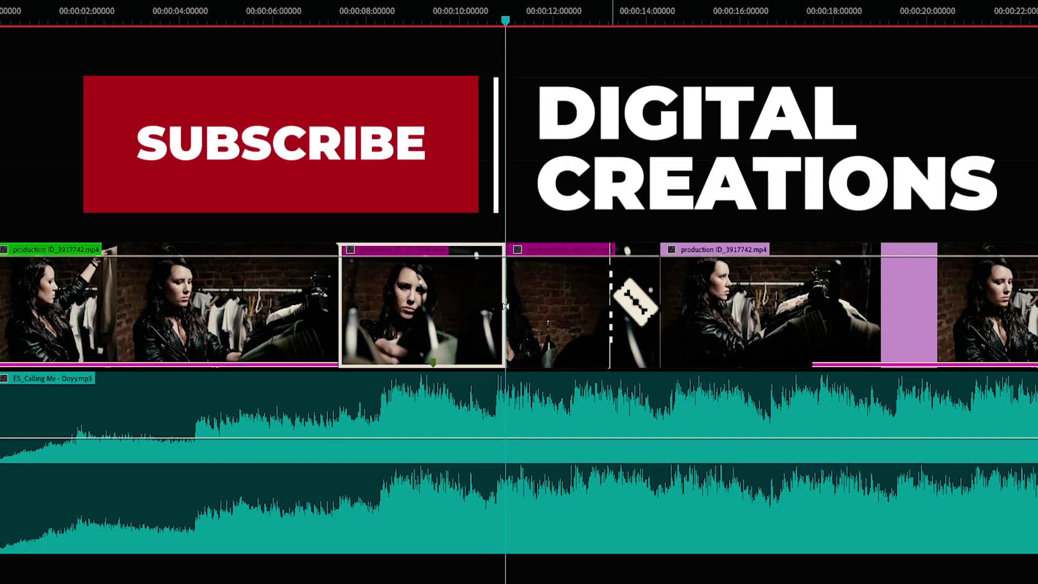
pyautogui.click(598, 305)
pyautogui.click(764, 21)
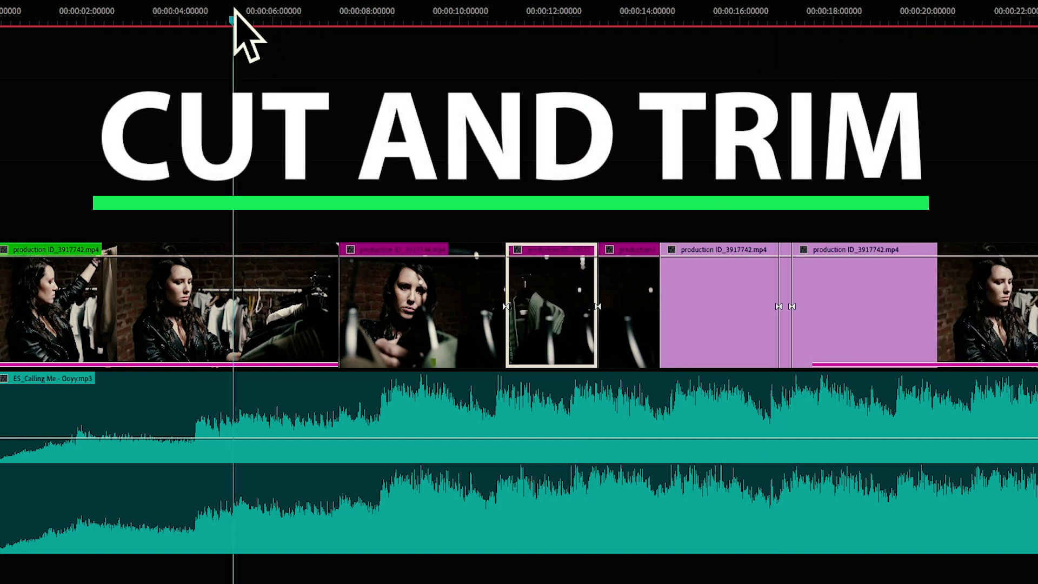
pyautogui.click(213, 15)
pyautogui.click(214, 292)
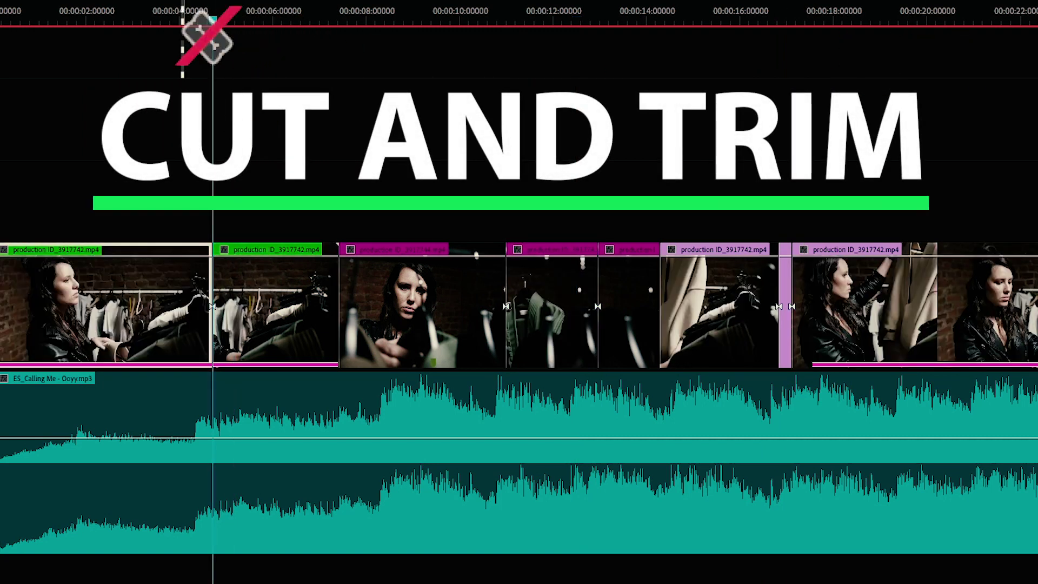
# Move the playhead to about 13.8 seconds and trim the audio clip's end shorter
pyautogui.moveTo(215, 28); pyautogui.dragTo(625, 87)
pyautogui.press('c')
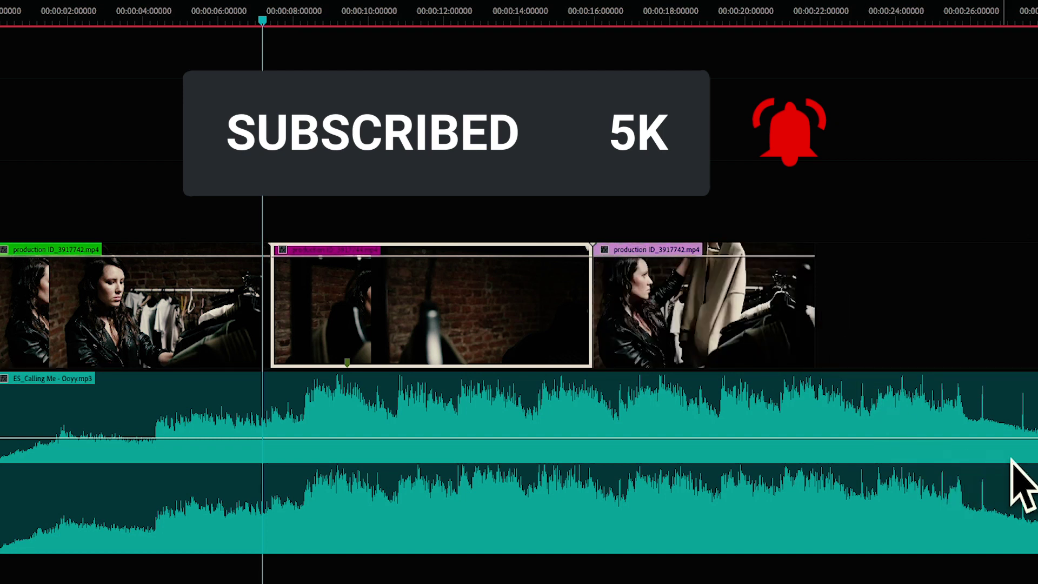
pyautogui.moveTo(973, 487); pyautogui.dragTo(813, 473)
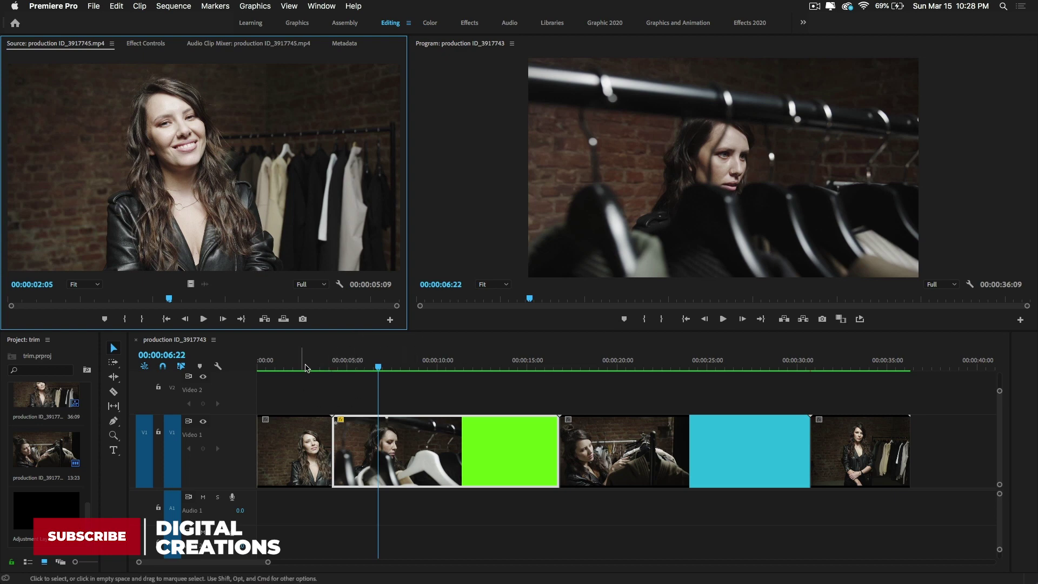
pyautogui.moveTo(311, 369); pyautogui.dragTo(438, 369)
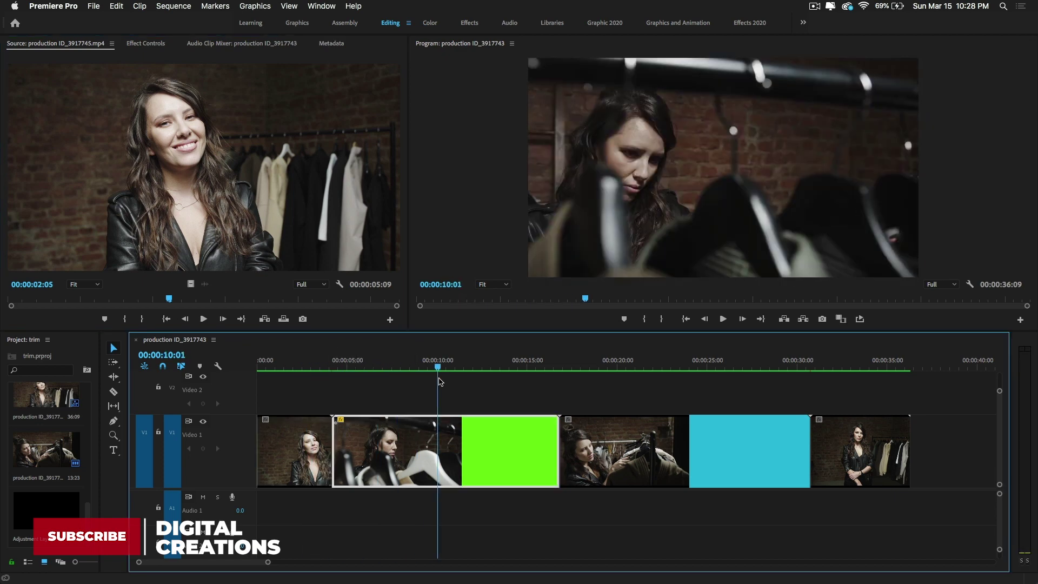
pyautogui.moveTo(307, 401); pyautogui.dragTo(852, 480)
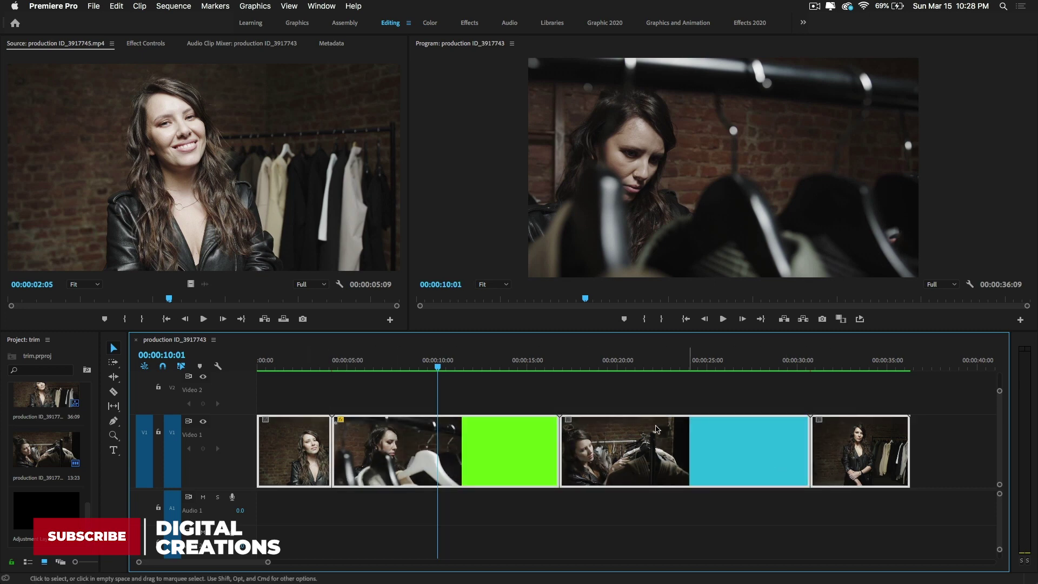
pyautogui.moveTo(438, 370); pyautogui.dragTo(459, 382)
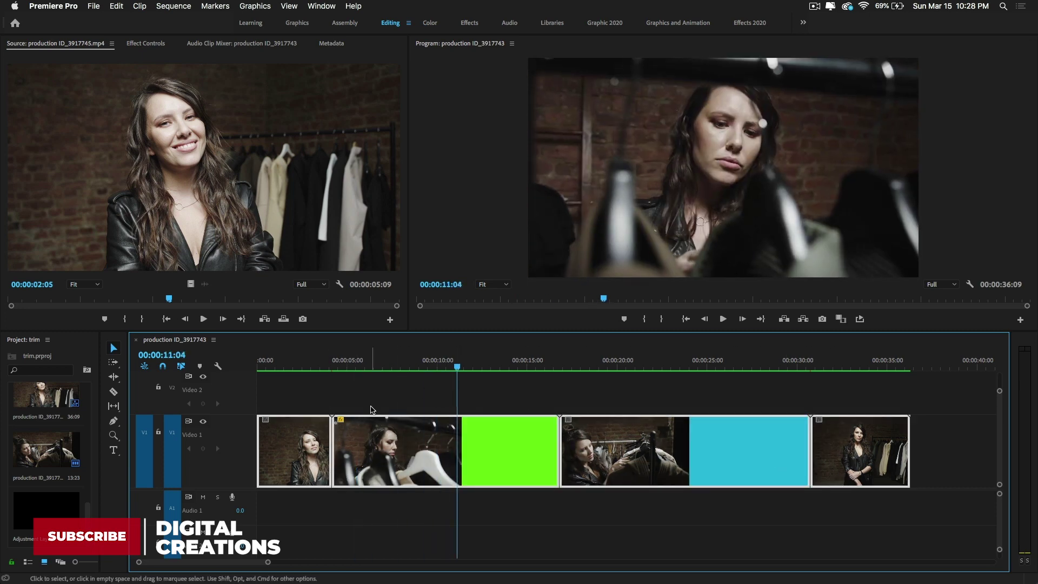
pyautogui.click(372, 404)
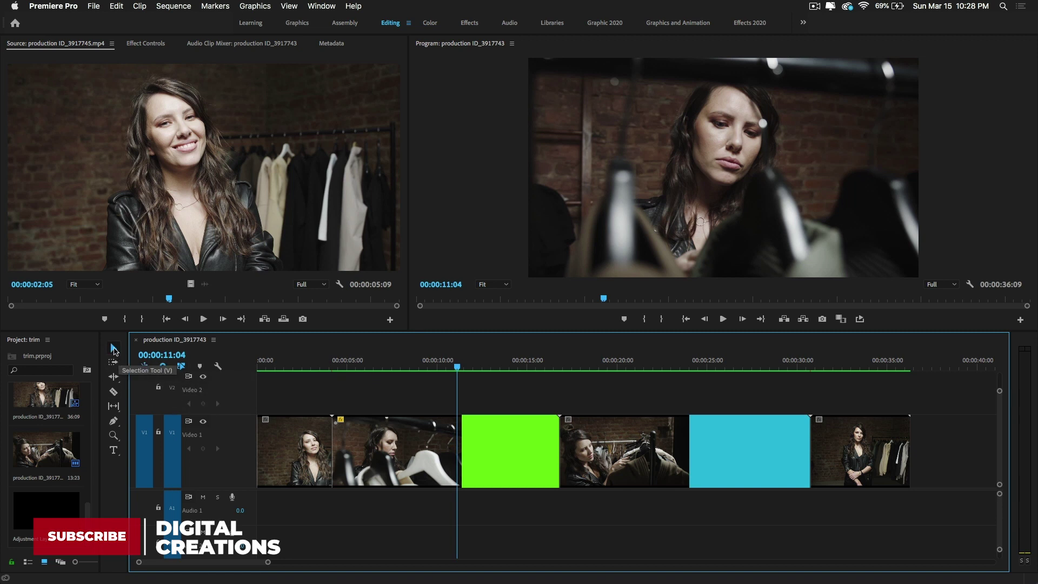
pyautogui.moveTo(335, 367); pyautogui.dragTo(516, 380)
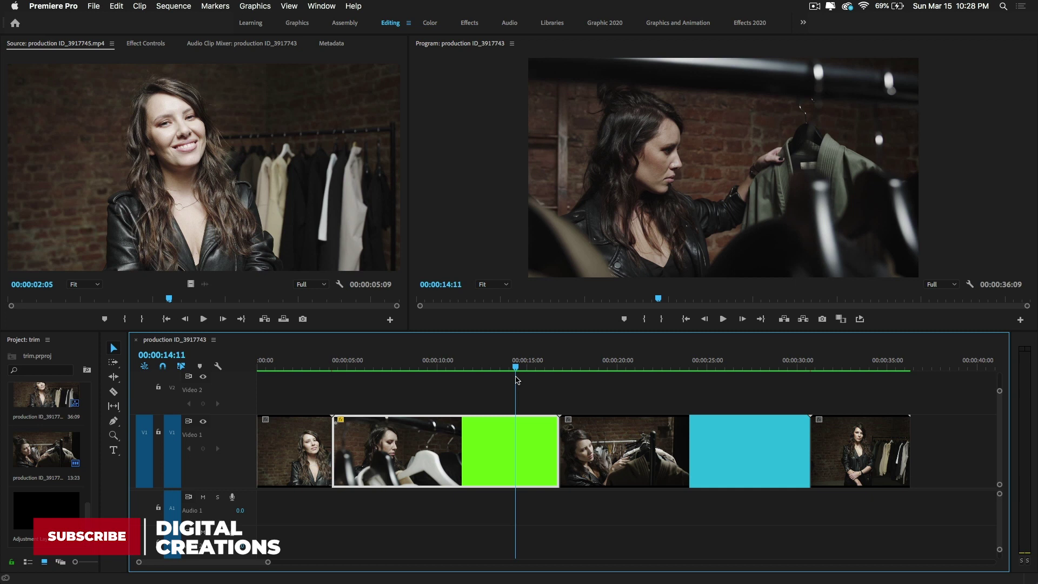
pyautogui.moveTo(517, 379)
pyautogui.mouseDown()
pyautogui.moveTo(493, 371)
pyautogui.moveTo(533, 370)
pyautogui.mouseUp()
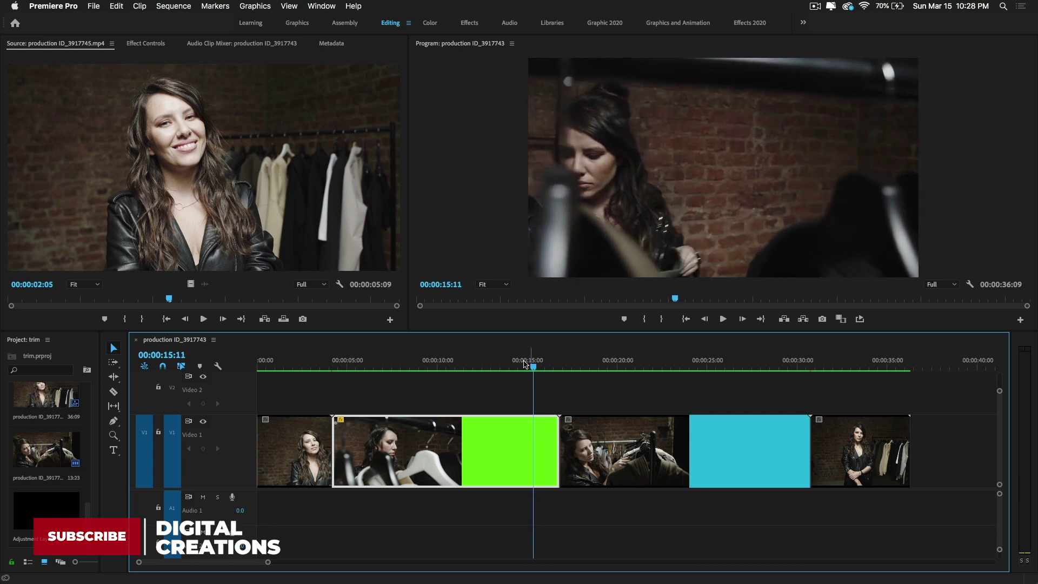
# Pick the Razor tool and enable the magnet Snap in Timeline button
pyautogui.click(115, 394)
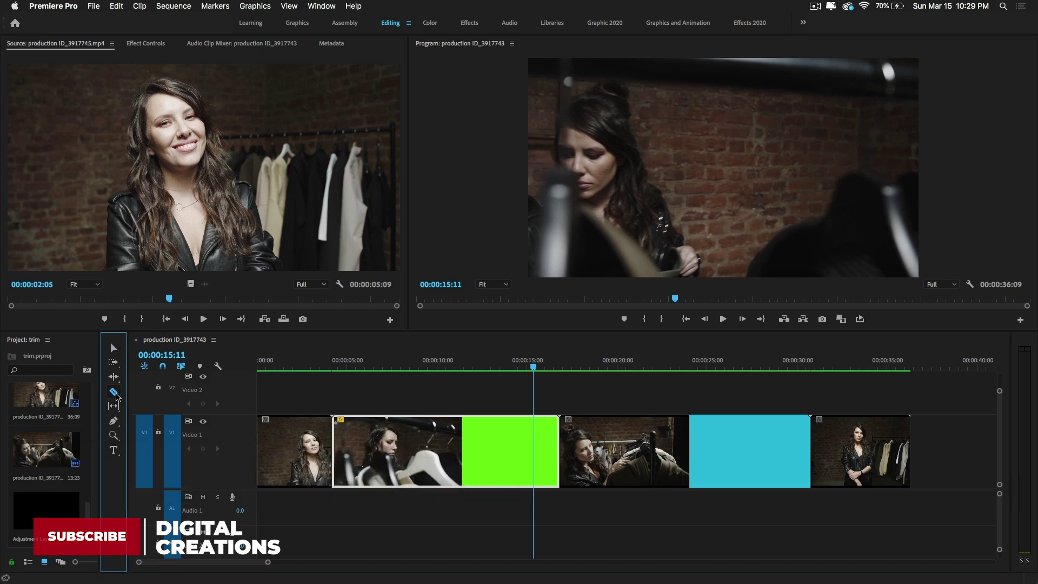
pyautogui.click(163, 368)
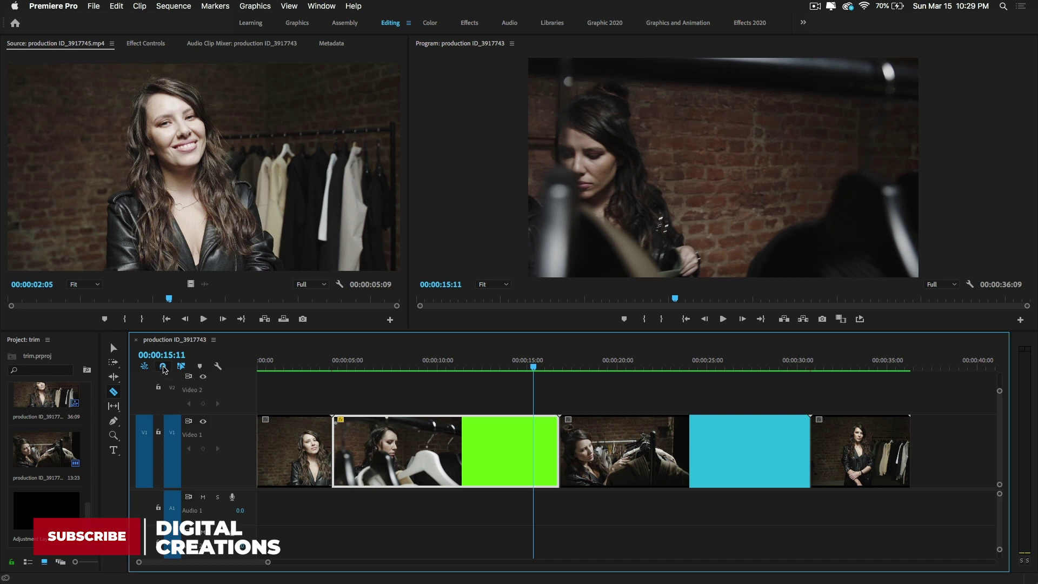
pyautogui.click(164, 368)
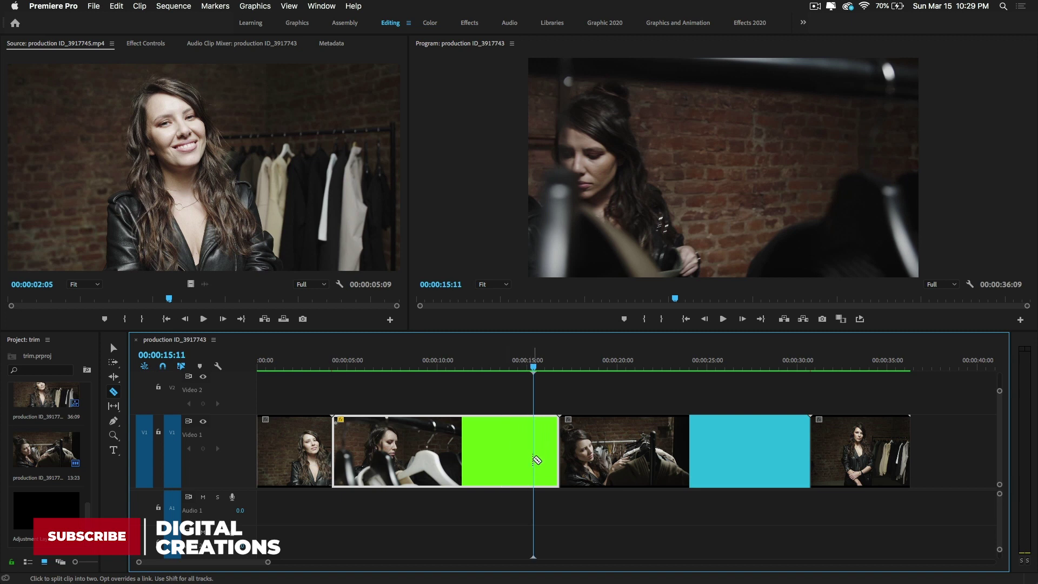
pyautogui.click(537, 460)
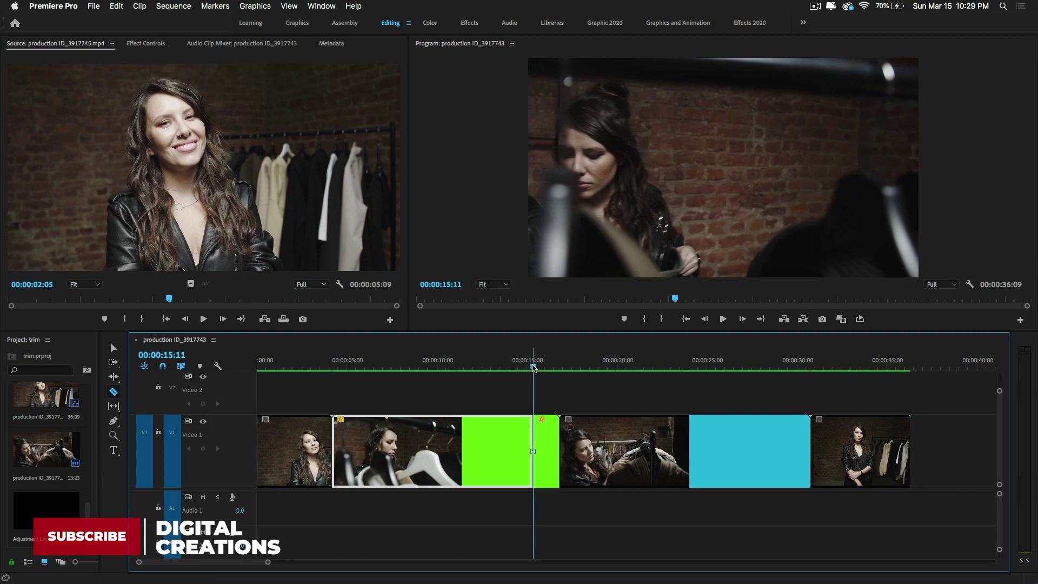
pyautogui.click(543, 371)
pyautogui.moveTo(543, 371); pyautogui.dragTo(274, 400)
pyautogui.click(275, 451)
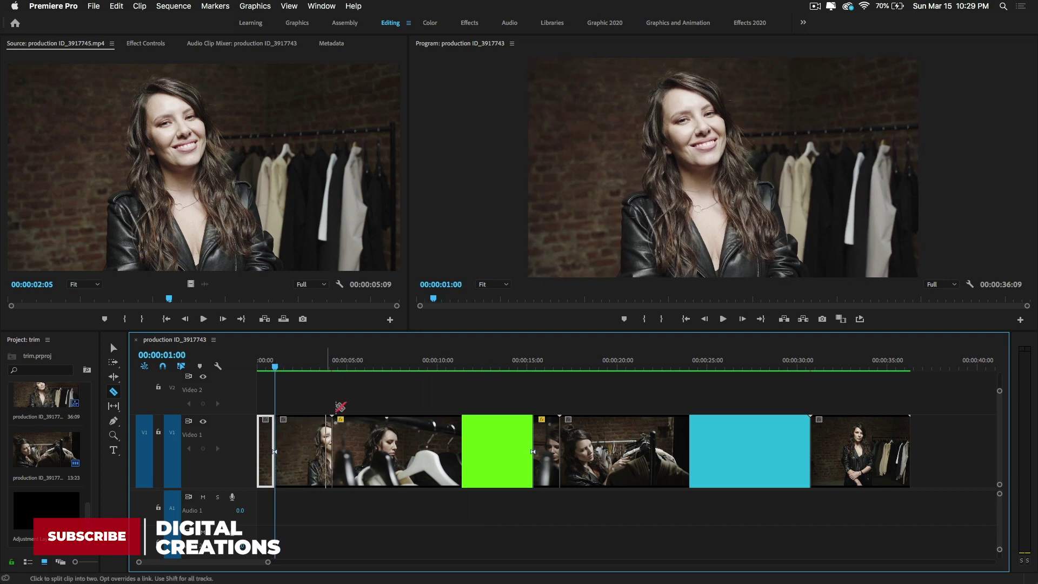
pyautogui.click(792, 368)
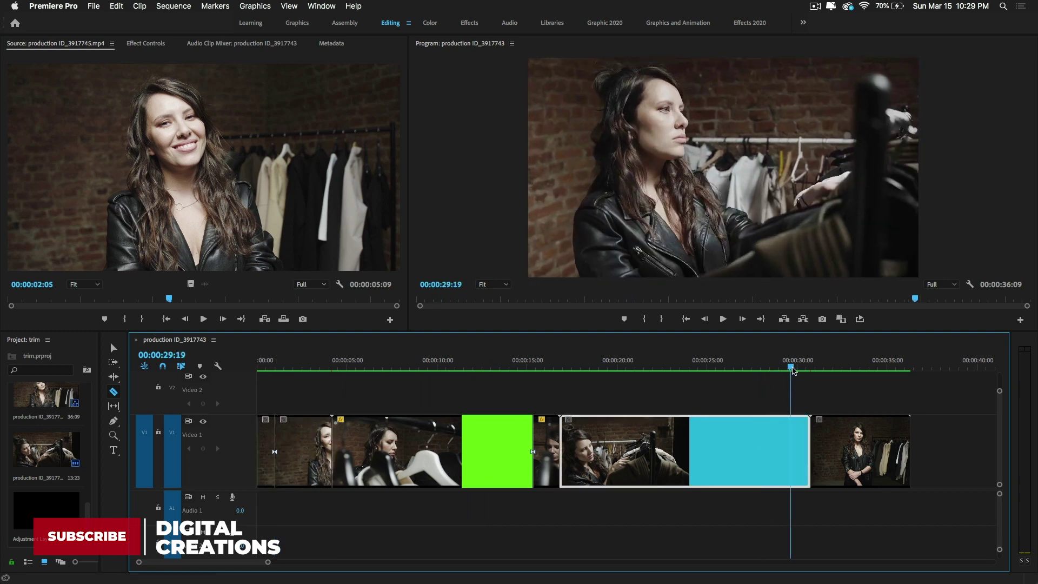
pyautogui.moveTo(794, 370); pyautogui.dragTo(826, 371)
pyautogui.press('super+k')
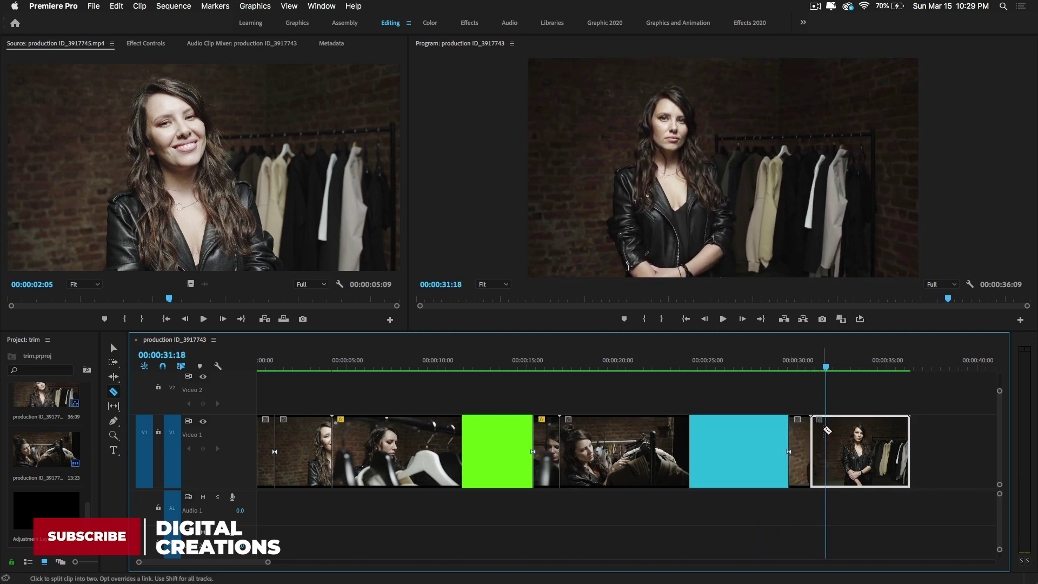
pyautogui.click(826, 430)
pyautogui.click(696, 369)
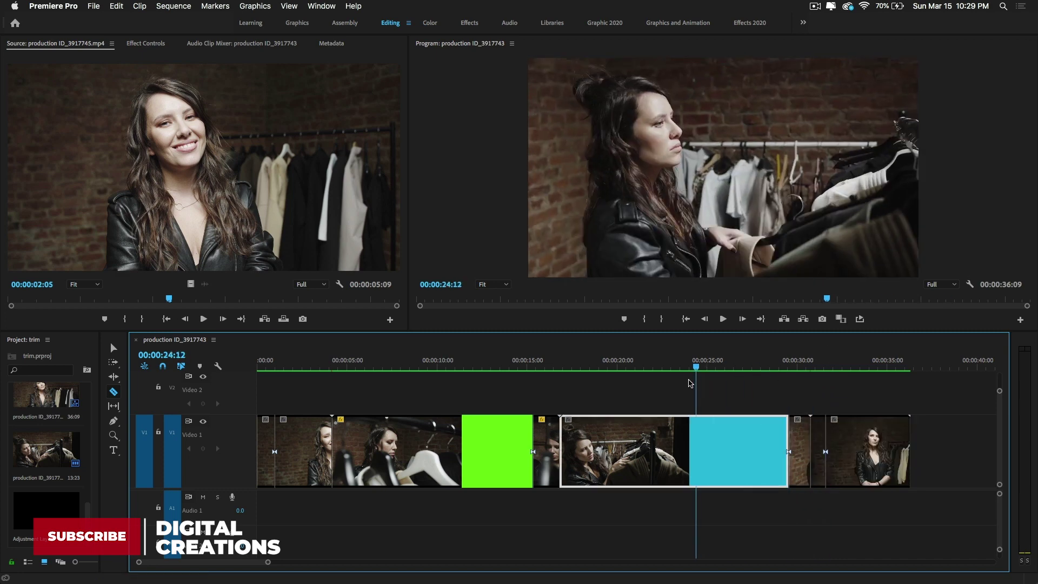
pyautogui.moveTo(455, 370); pyautogui.dragTo(486, 399)
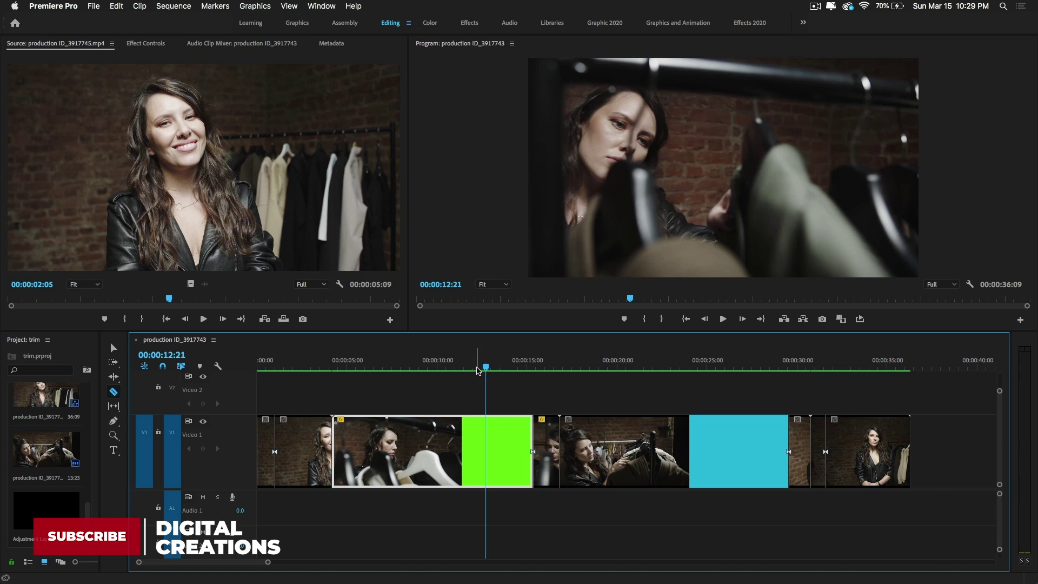
pyautogui.press('super+z')
pyautogui.press('super+z')
pyautogui.press('super+z')
pyautogui.press('super+z')
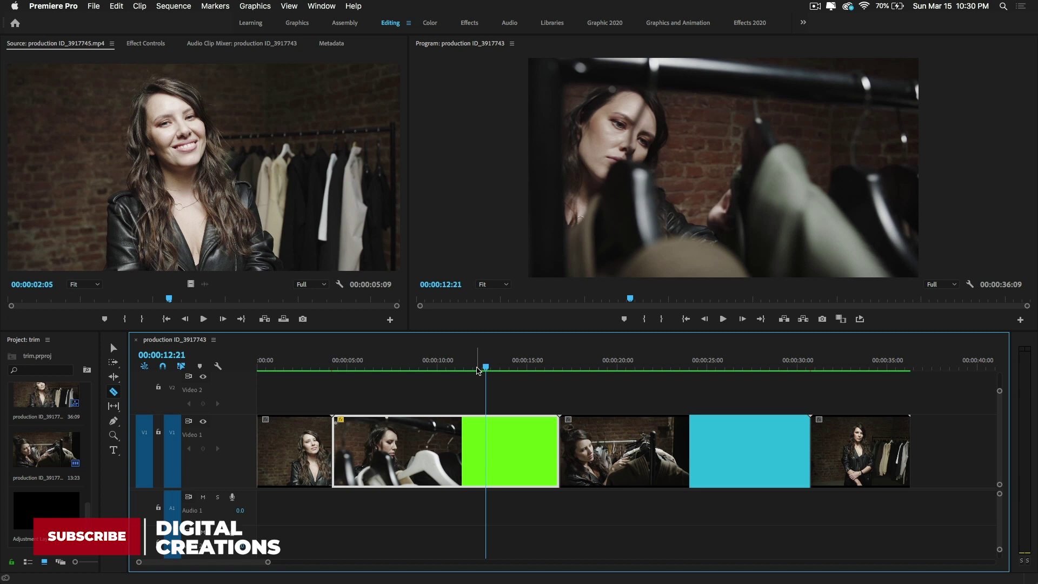
pyautogui.press('space')
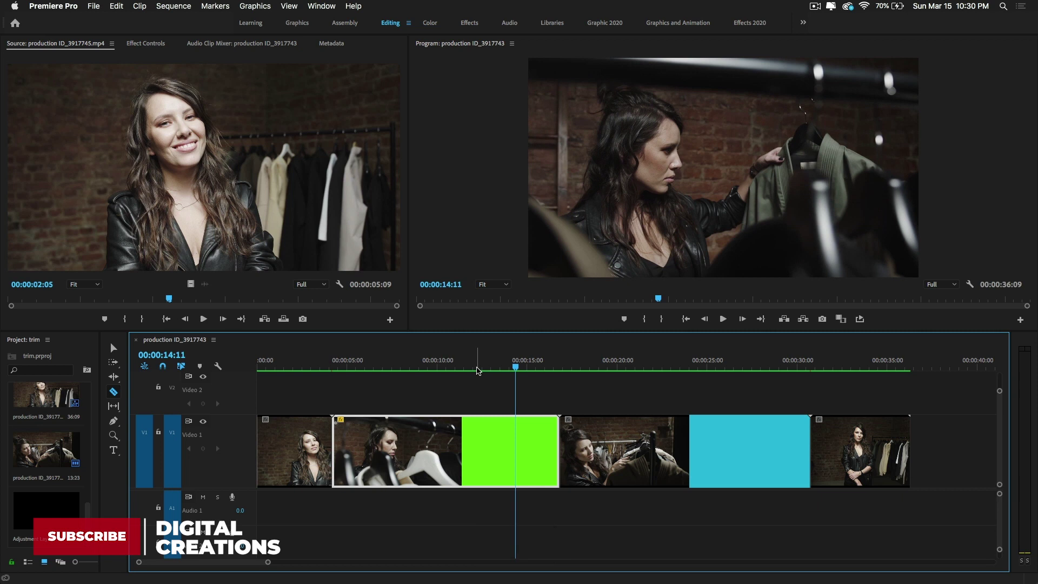
pyautogui.press('super+k')
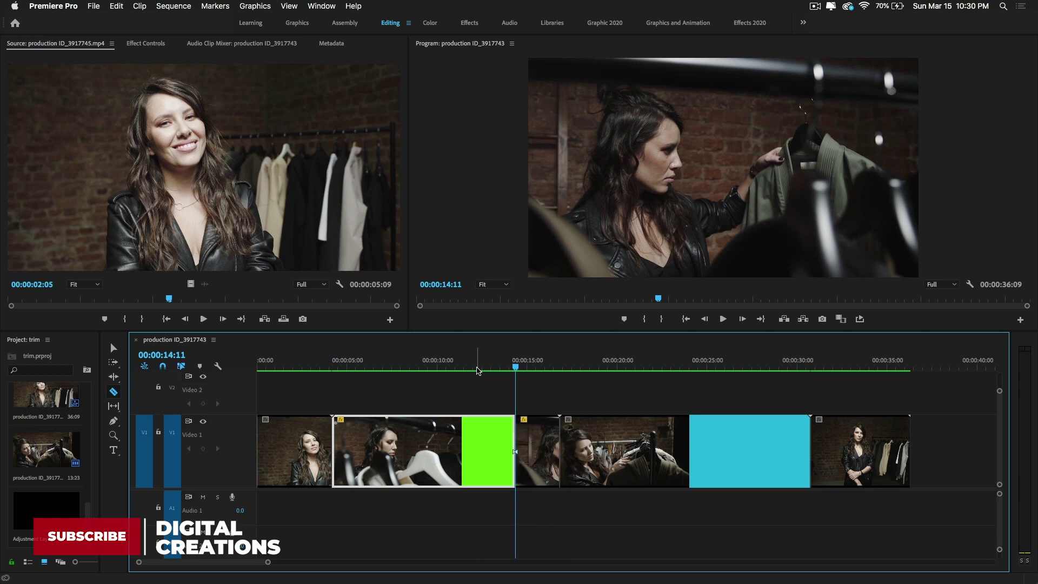
pyautogui.press('space')
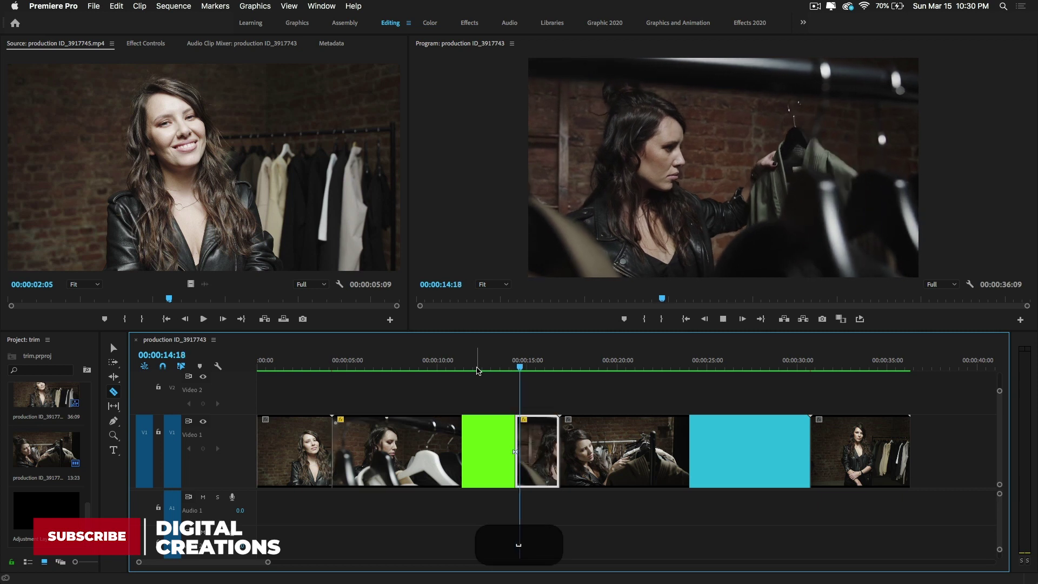
pyautogui.click(695, 366)
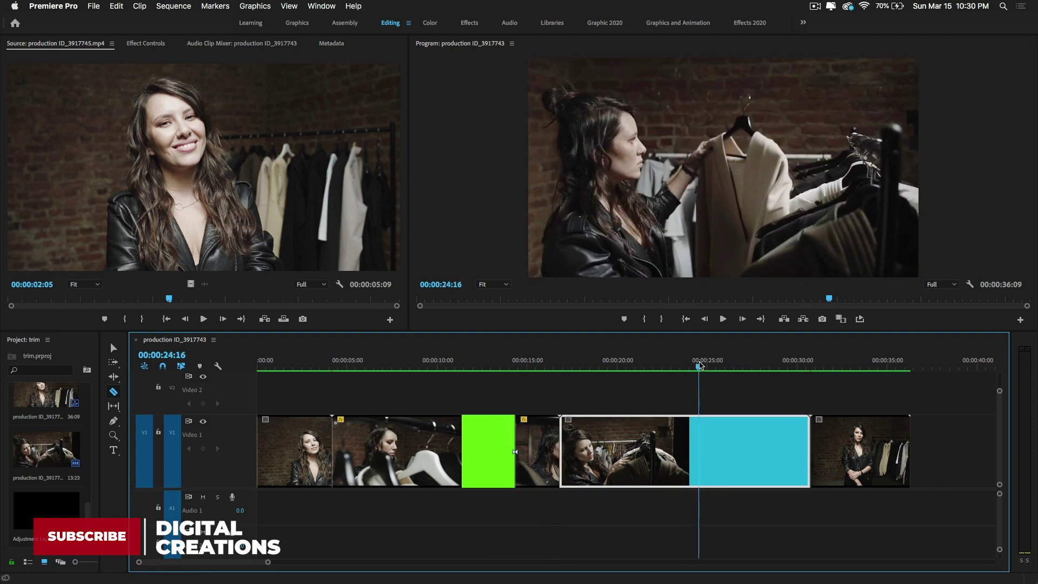
pyautogui.moveTo(699, 367); pyautogui.dragTo(777, 369)
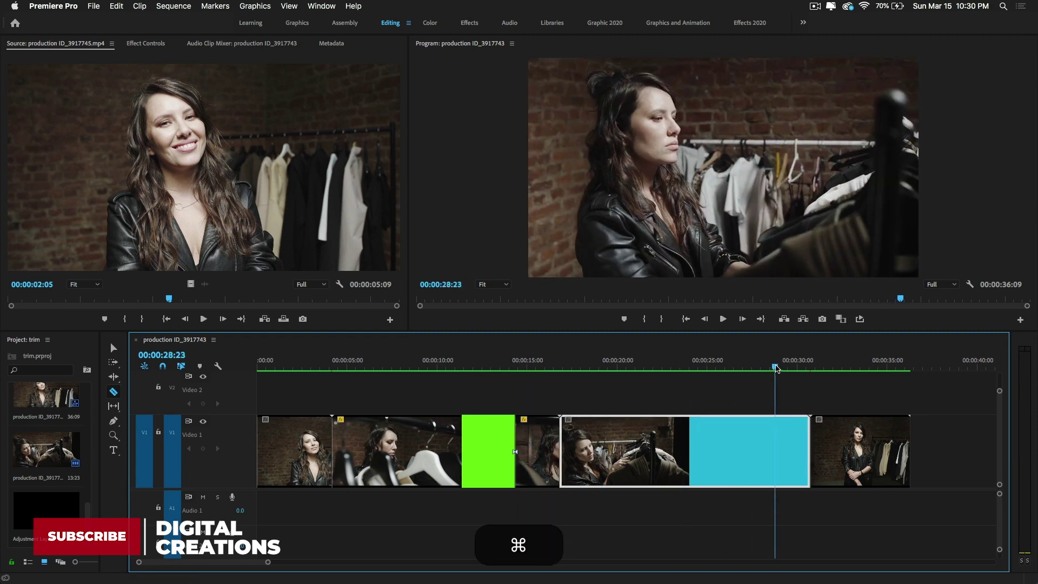
pyautogui.press('super+k')
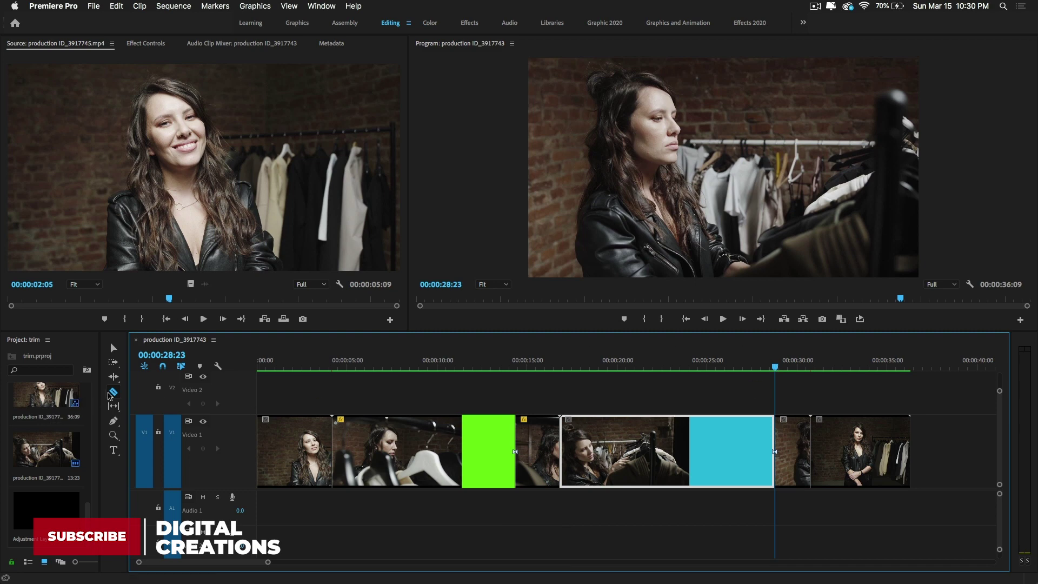
pyautogui.moveTo(327, 366)
pyautogui.mouseDown()
pyautogui.moveTo(341, 366)
pyautogui.moveTo(309, 367)
pyautogui.mouseUp()
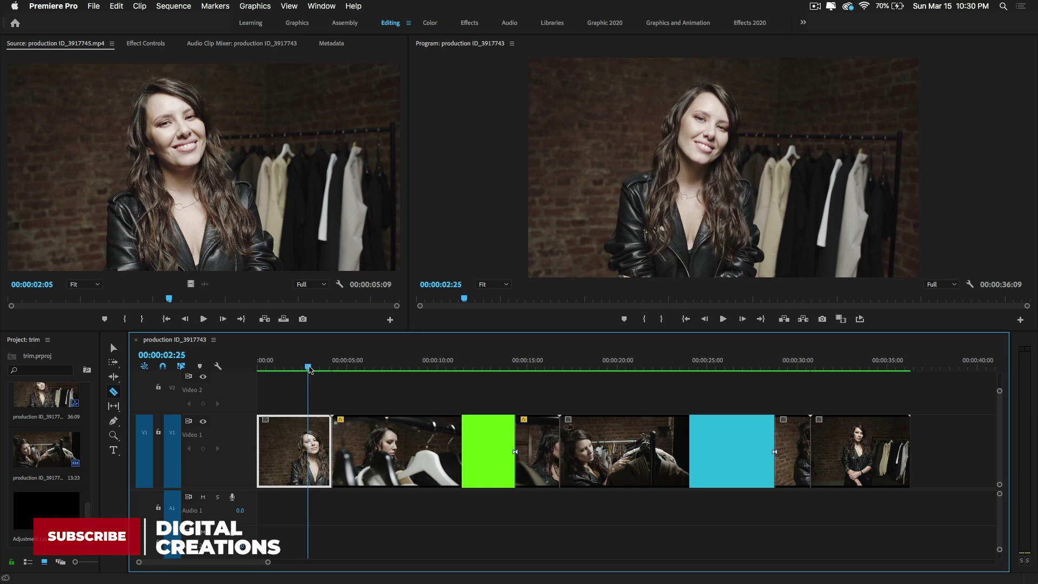
pyautogui.press('super+z')
pyautogui.press('super+z')
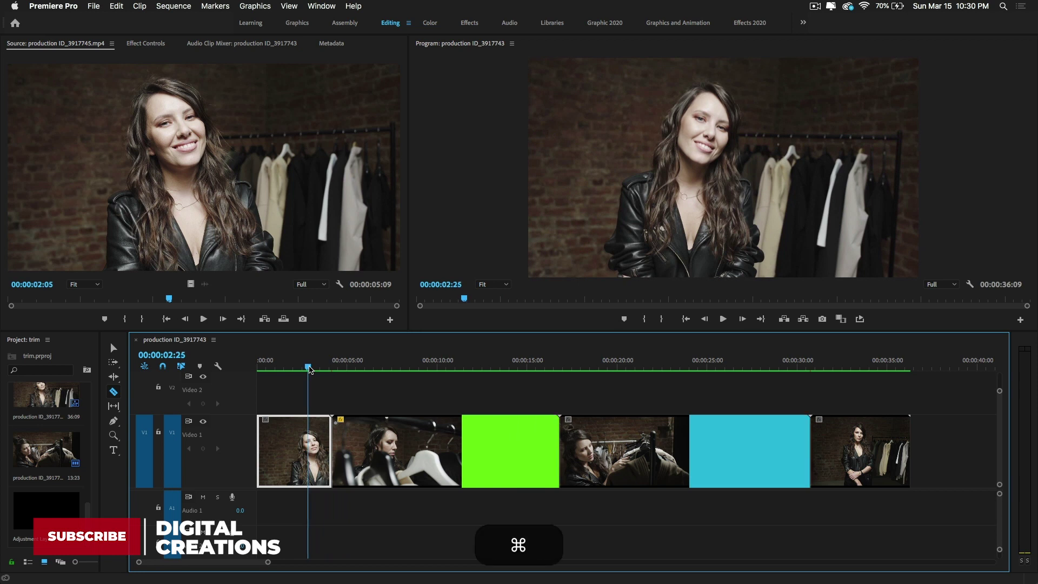
pyautogui.press('super+z')
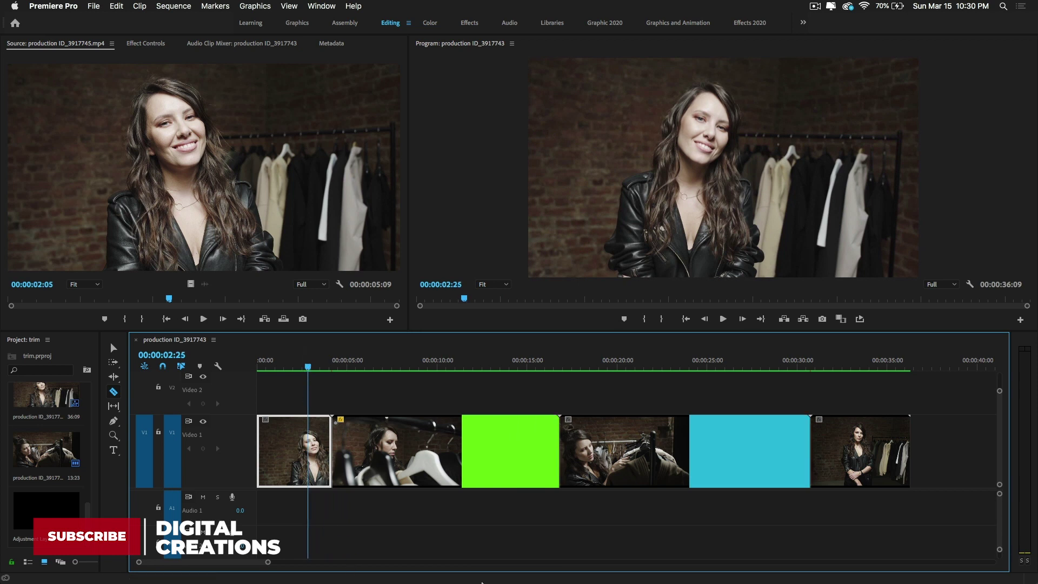
# In Keyboard Shortcuts with the Adobe Premiere Pro Default preset, clear the Zoom Tool from the Z key
pyautogui.click(60, 6)
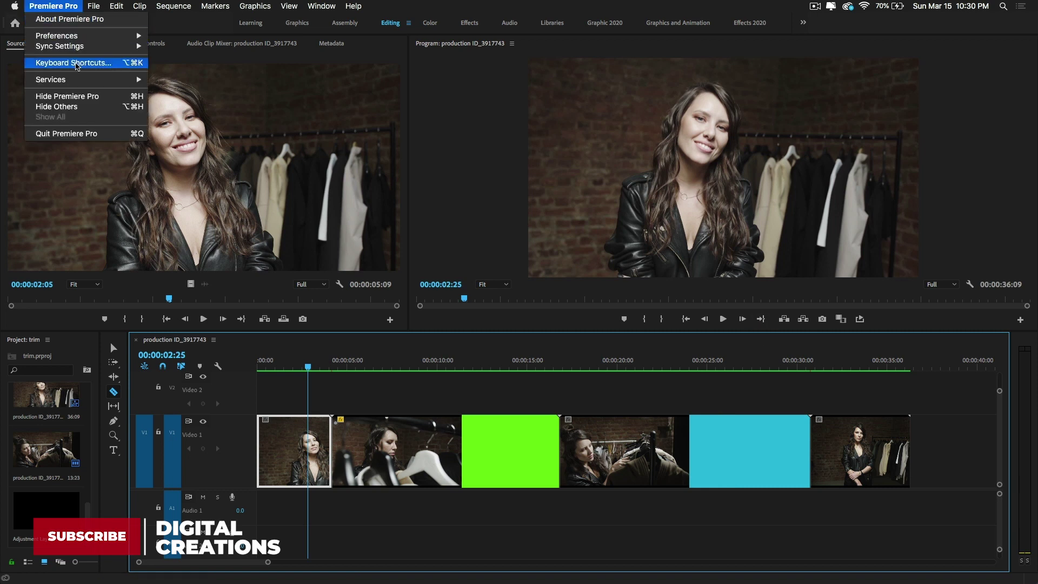
pyautogui.click(77, 63)
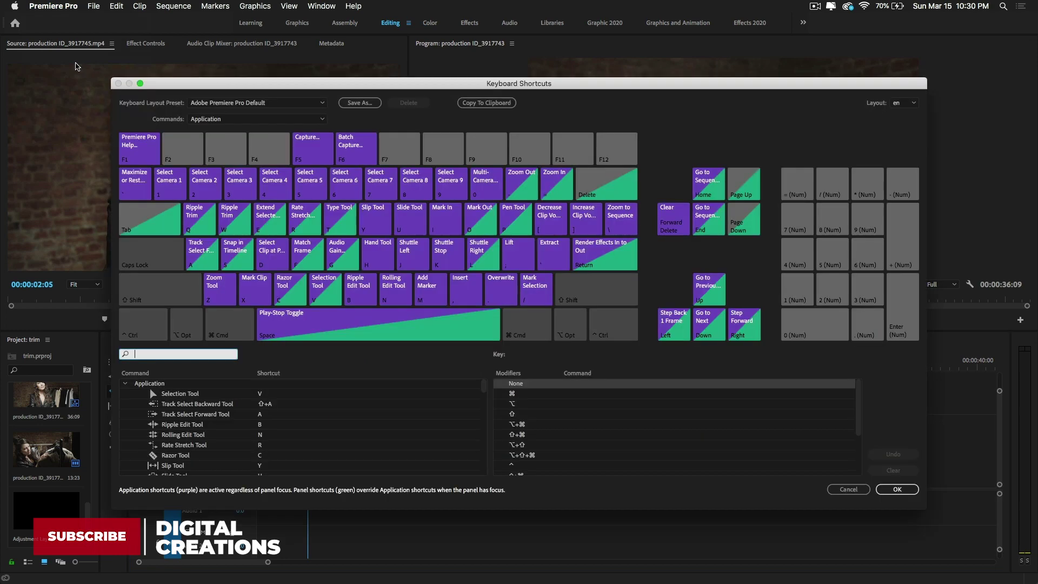
pyautogui.moveTo(387, 88); pyautogui.dragTo(438, 85)
pyautogui.click(328, 100)
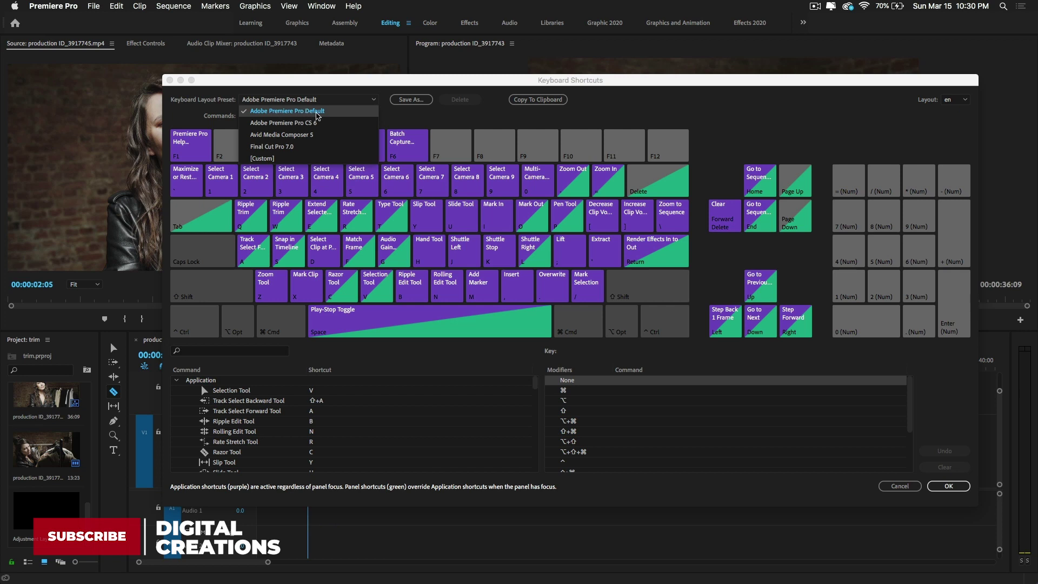
pyautogui.click(317, 114)
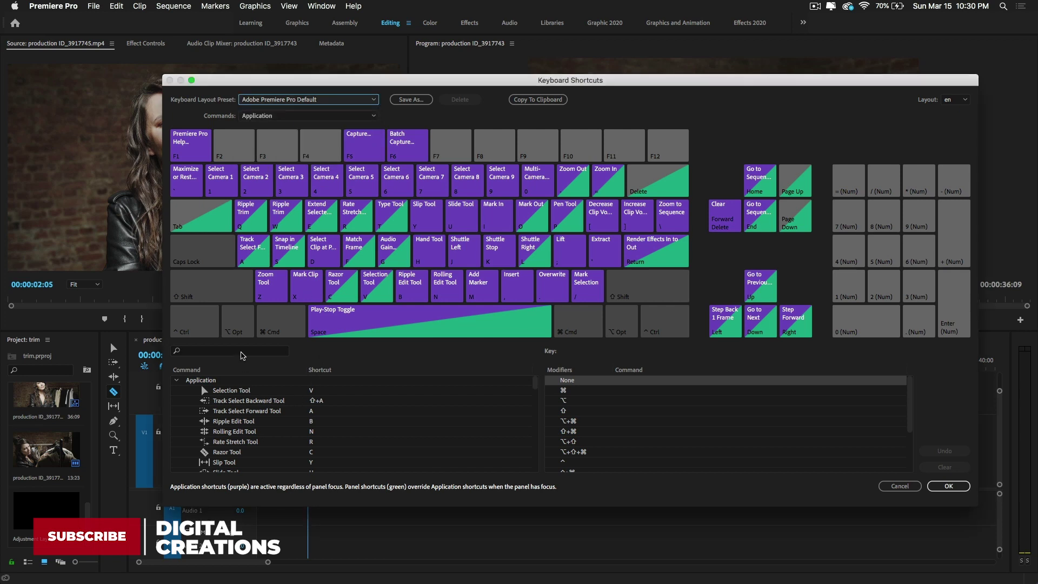
pyautogui.click(241, 354)
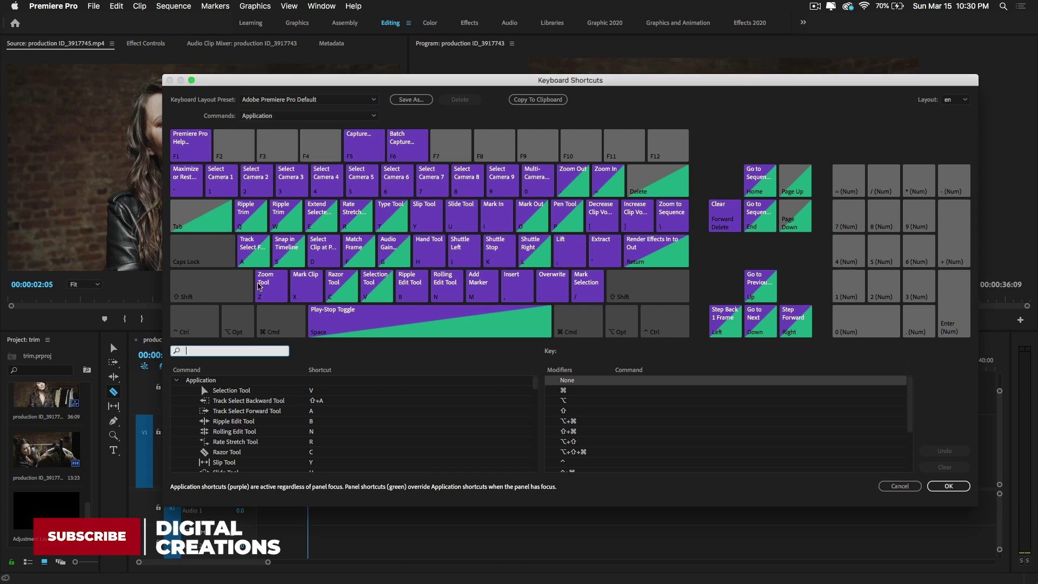
pyautogui.click(265, 294)
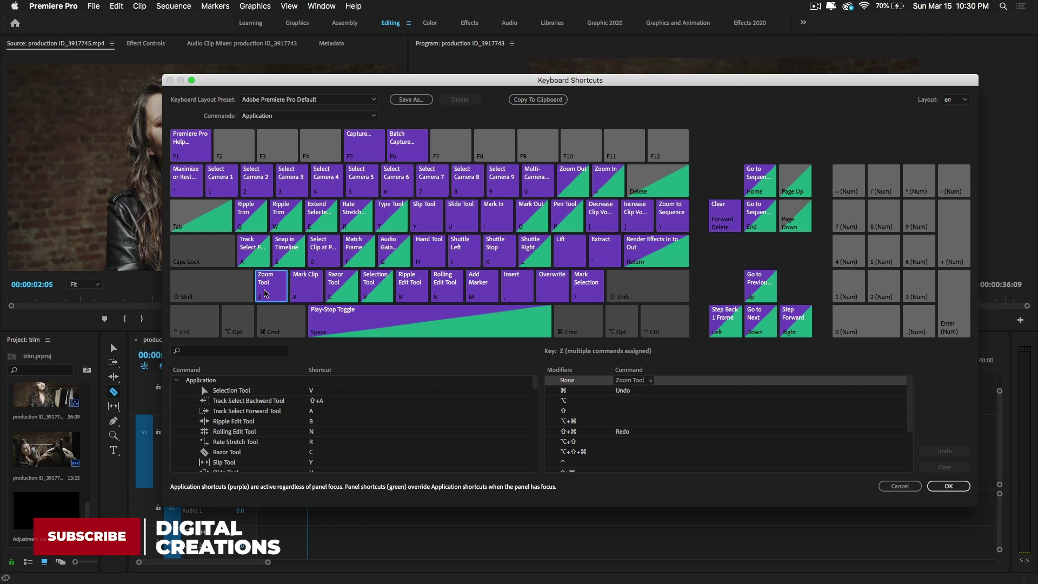
pyautogui.click(652, 384)
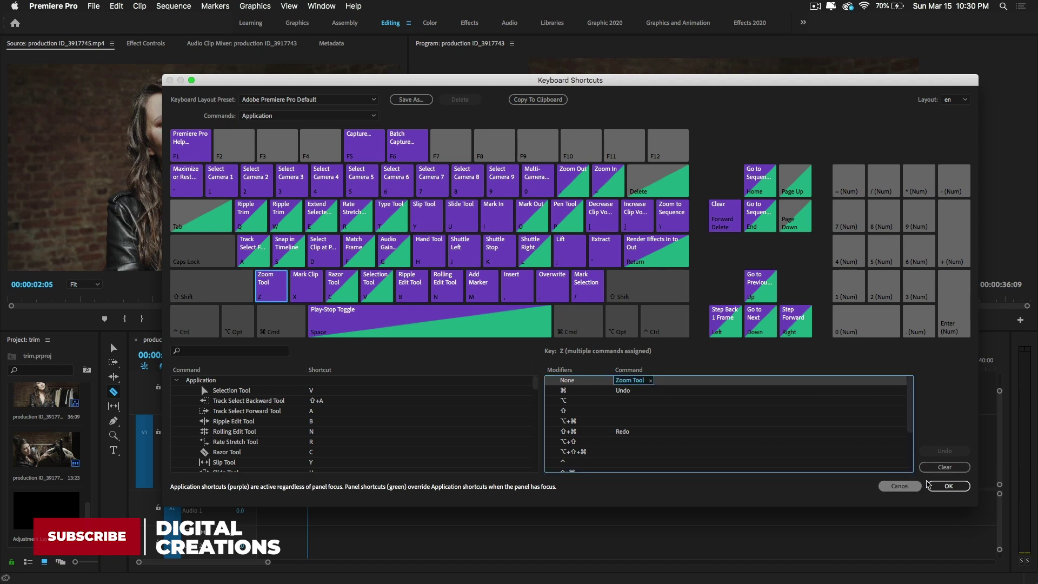
pyautogui.click(941, 468)
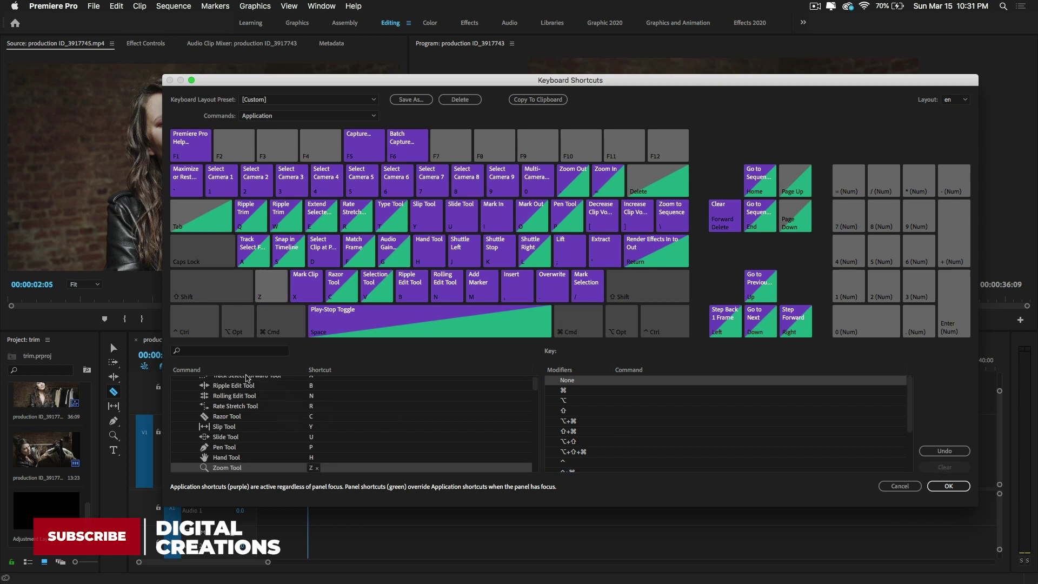
# Remove Add Edit's ⌘K shortcut, assign Add Edit to Z, and save with OK
pyautogui.click(212, 351)
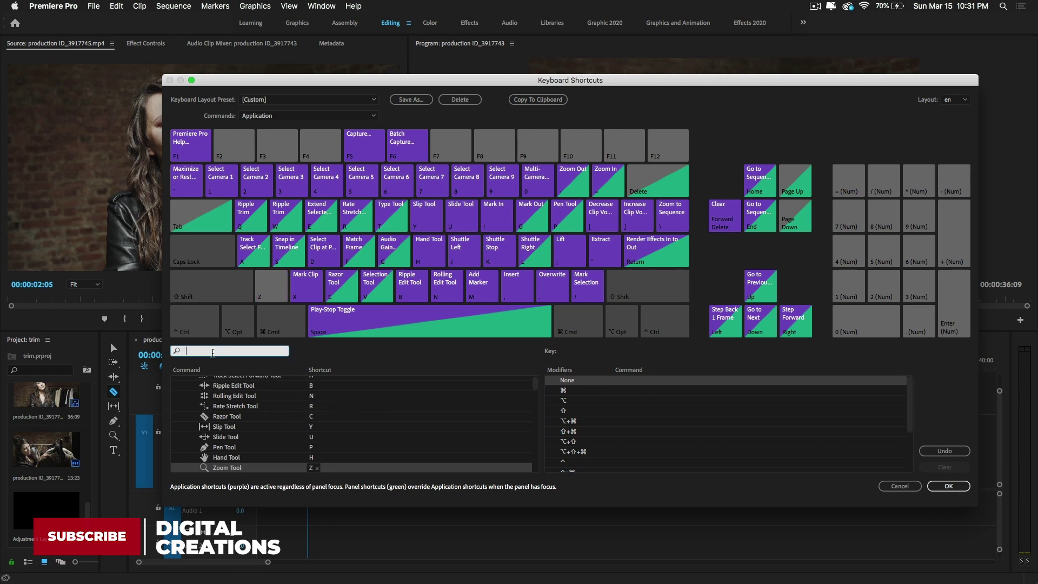
pyautogui.write('add edi')
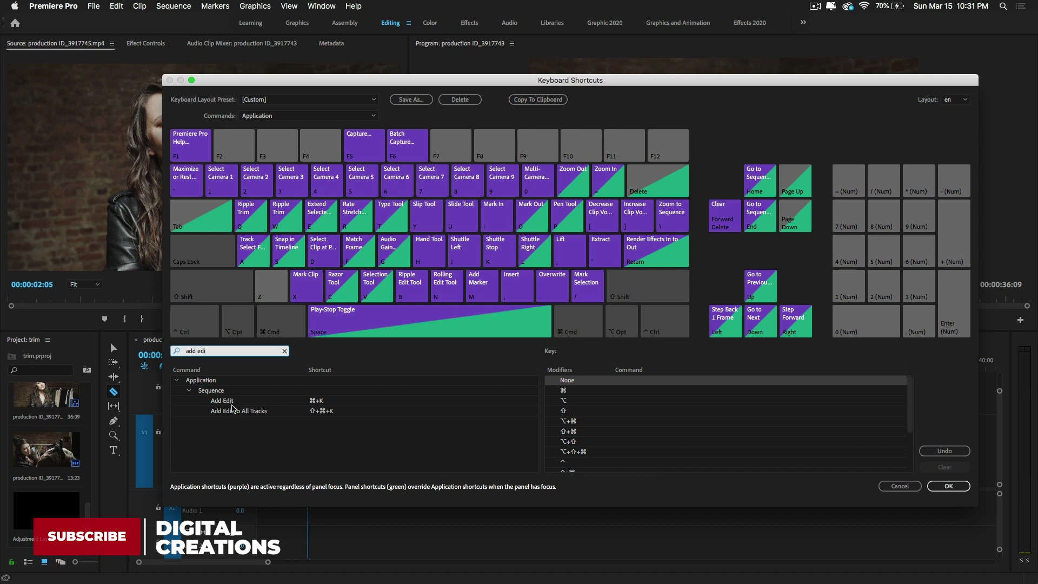
pyautogui.click(232, 404)
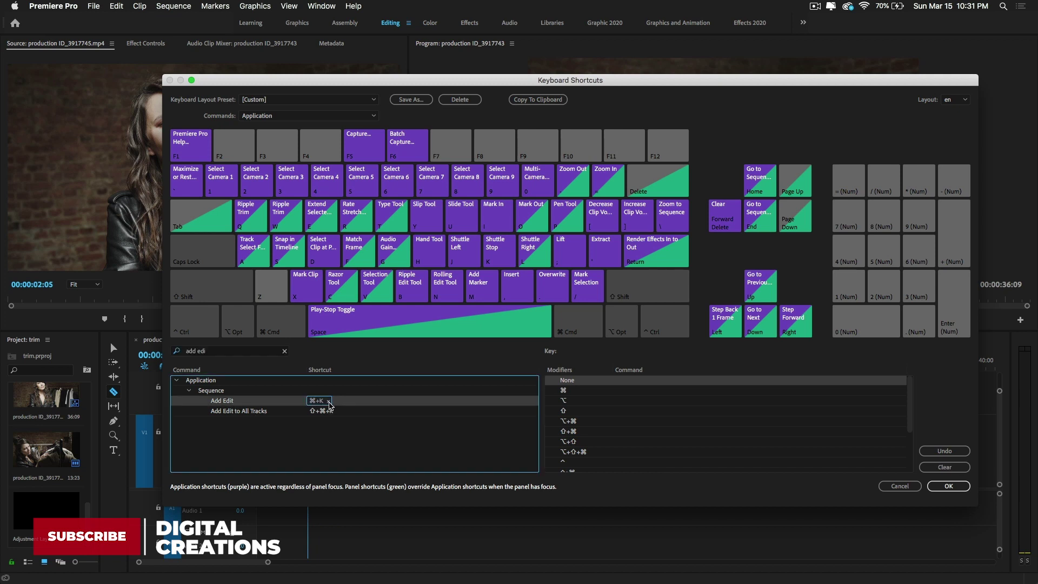
pyautogui.click(329, 401)
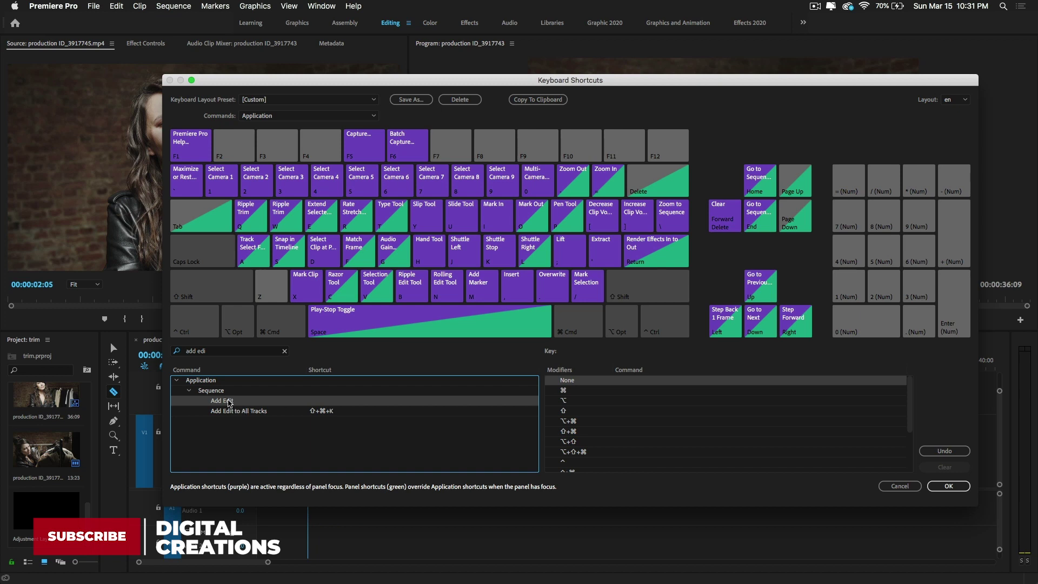
pyautogui.moveTo(230, 402); pyautogui.dragTo(263, 287)
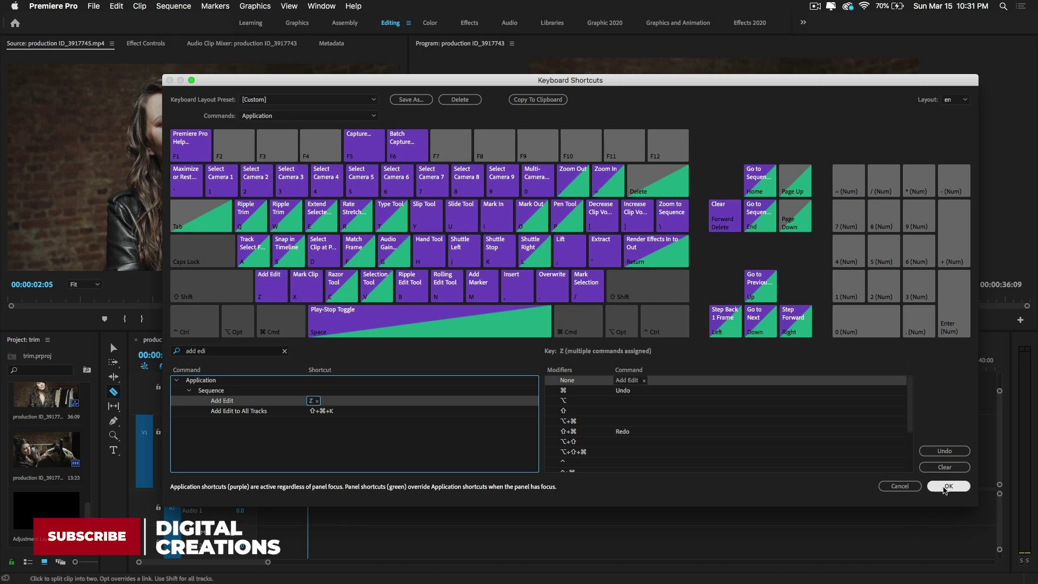
pyautogui.click(947, 487)
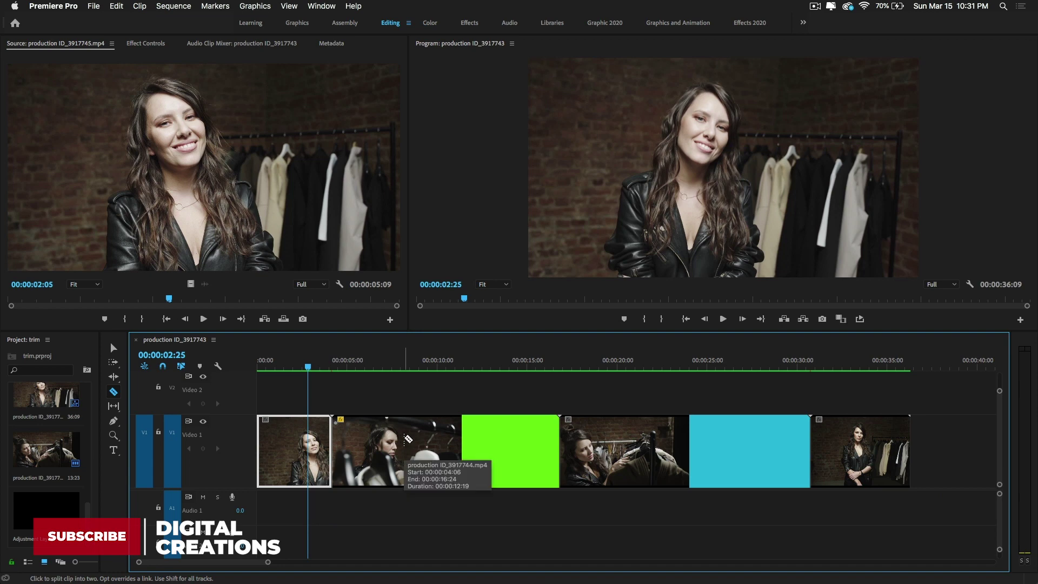
# Back in the Selection tool, split the green clip at 14:02 with Z
pyautogui.press('v')
pyautogui.press('space')
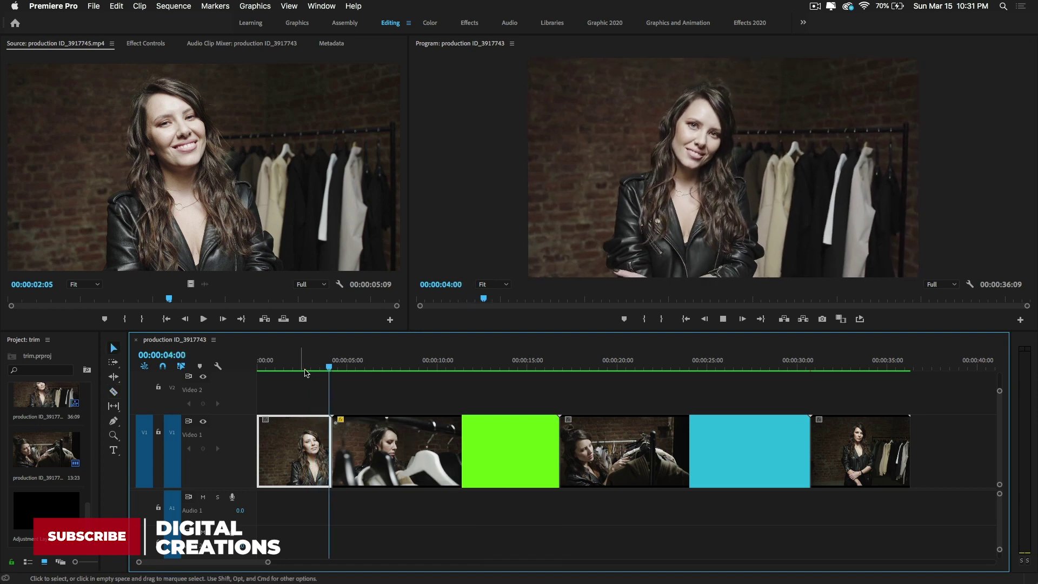
pyautogui.moveTo(332, 367); pyautogui.dragTo(510, 367)
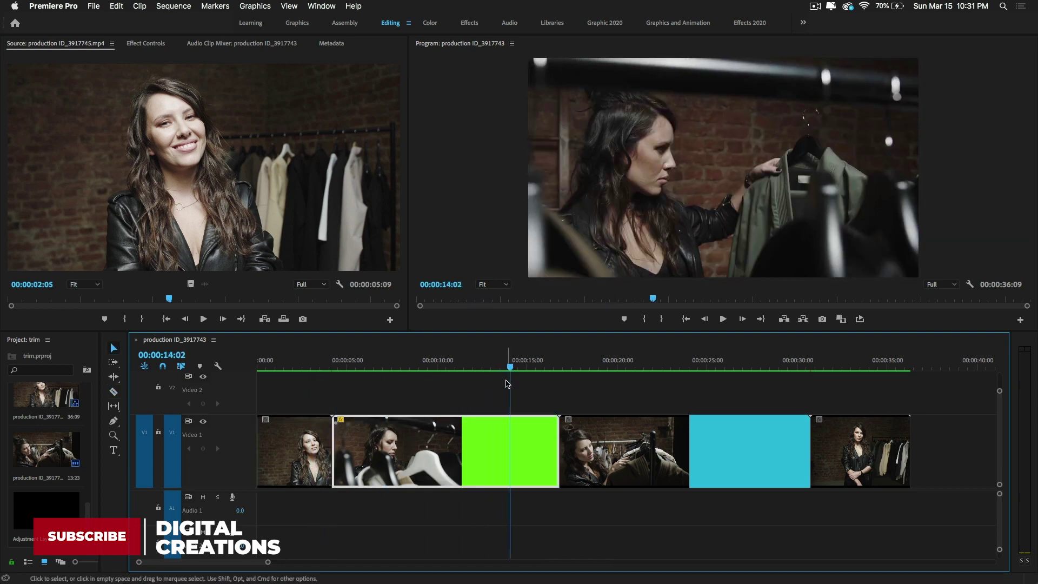
pyautogui.press('z')
pyautogui.press('space')
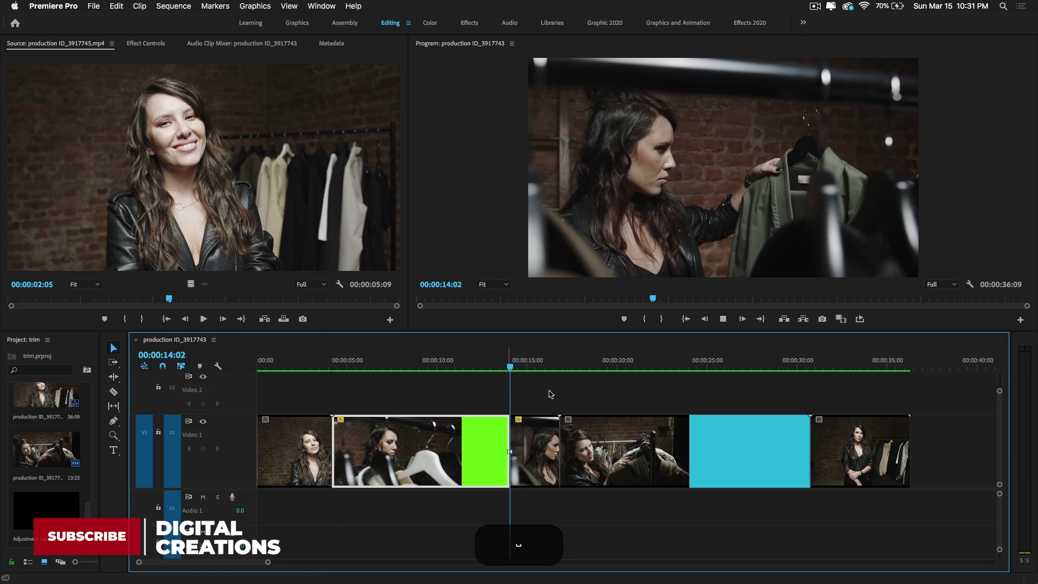
# Split the cyan clip at 28:22 with Z
pyautogui.click(763, 361)
pyautogui.press('space')
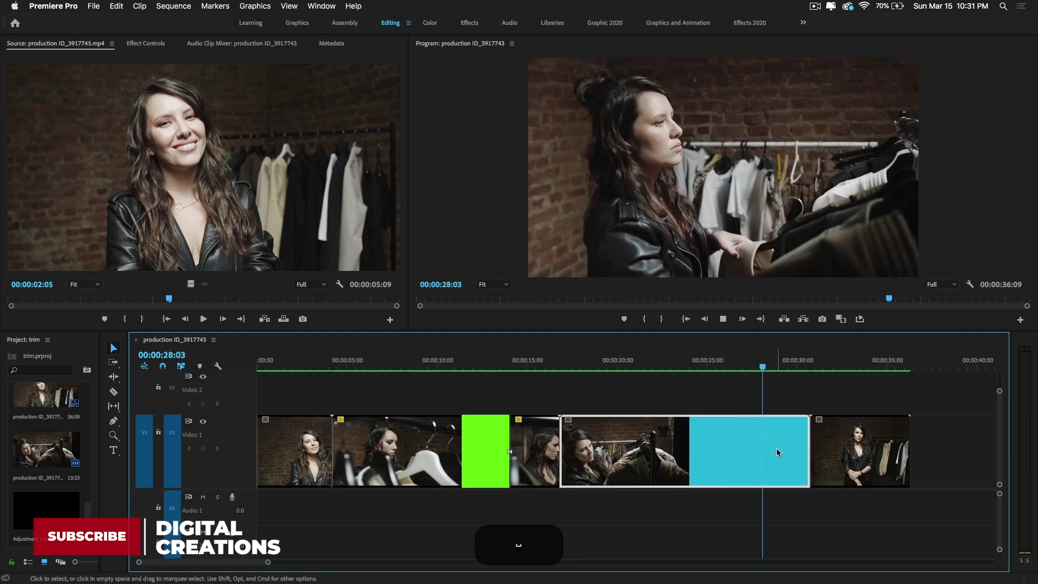
pyautogui.click(780, 453)
pyautogui.press('z')
pyautogui.press('space')
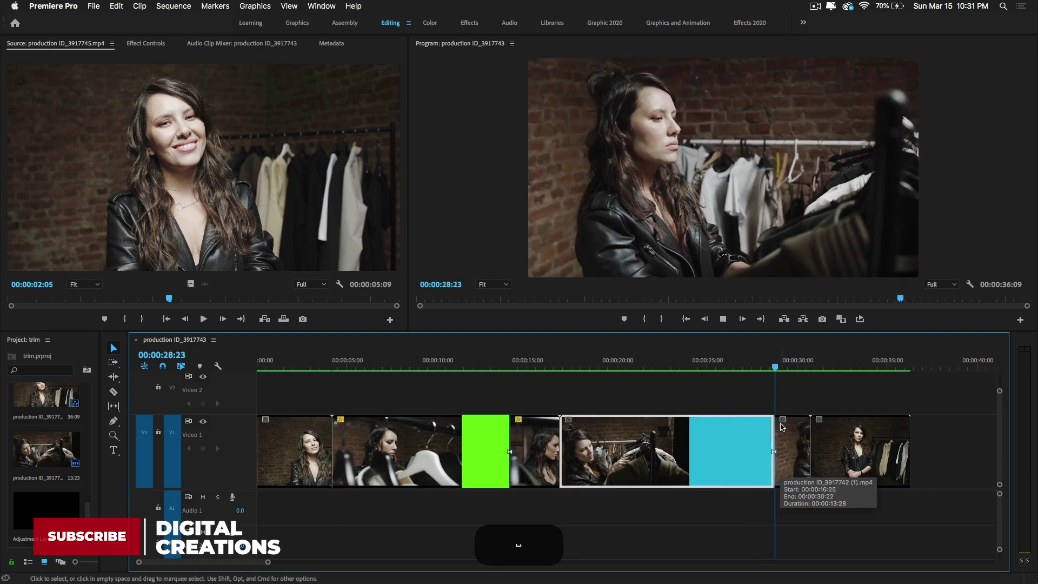
# Undo an accidental split of the first clip at 00:19 and park the playhead at 29:14
pyautogui.moveTo(776, 368); pyautogui.dragTo(271, 380)
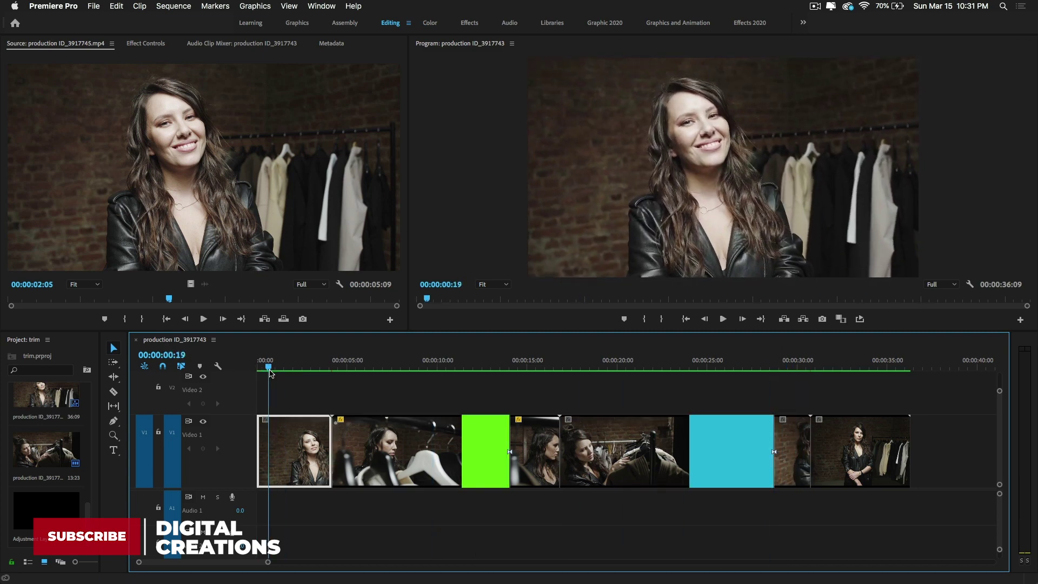
pyautogui.press('z')
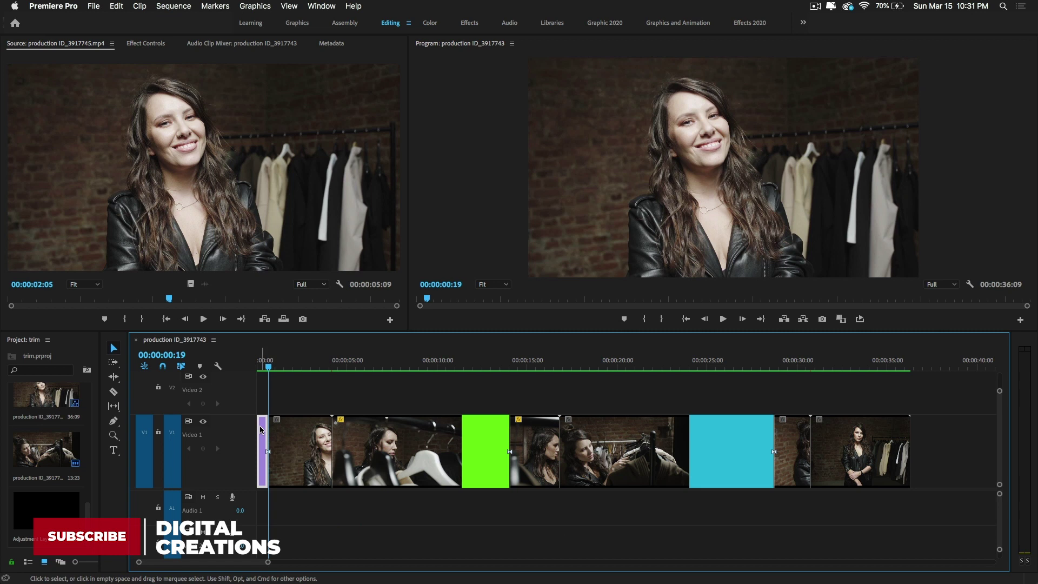
pyautogui.press('super+z')
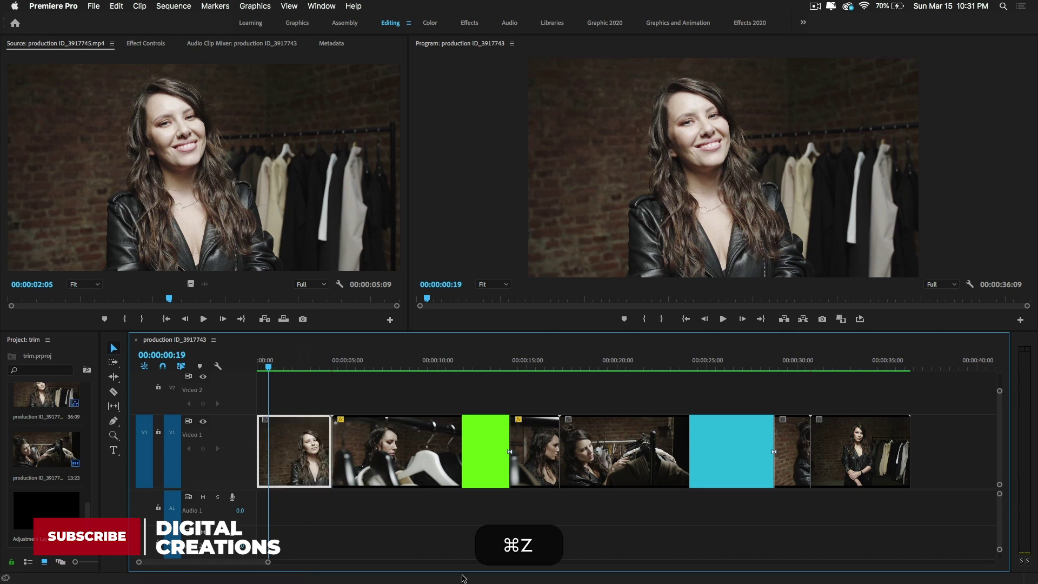
pyautogui.click(785, 362)
pyautogui.moveTo(787, 362); pyautogui.dragTo(788, 445)
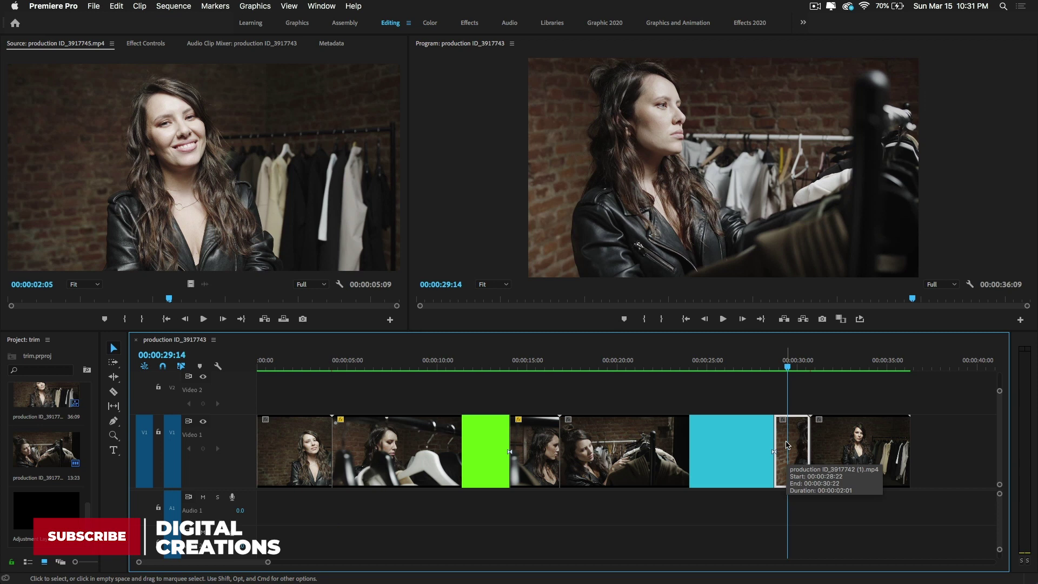
pyautogui.press('BackSpace')
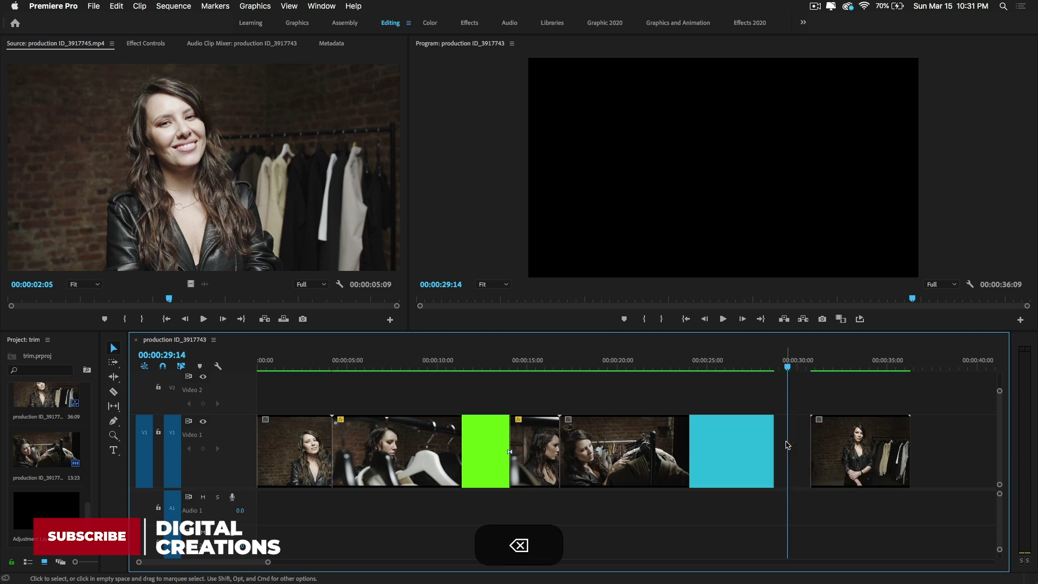
pyautogui.click(789, 430)
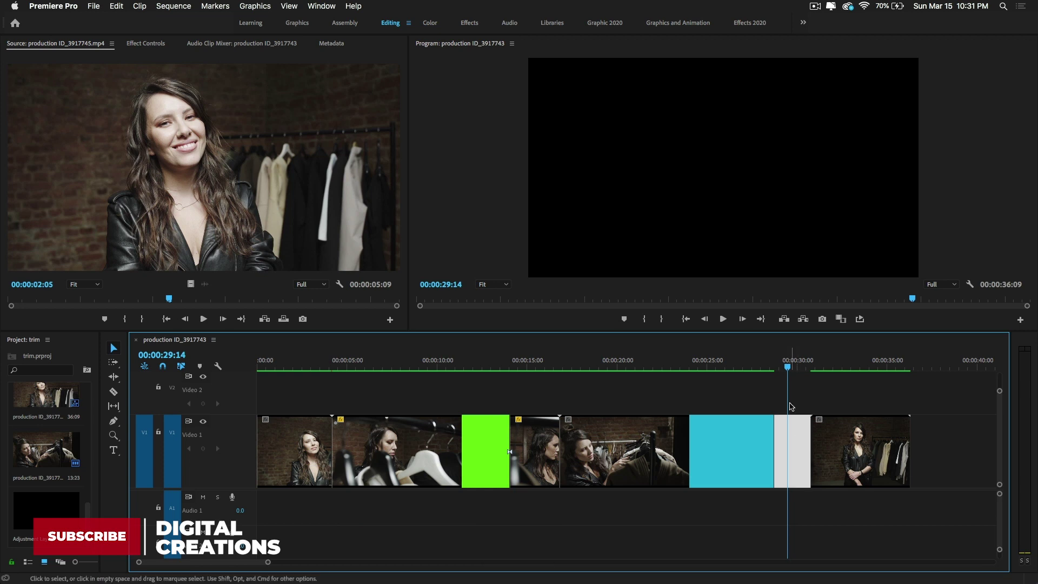
pyautogui.click(784, 403)
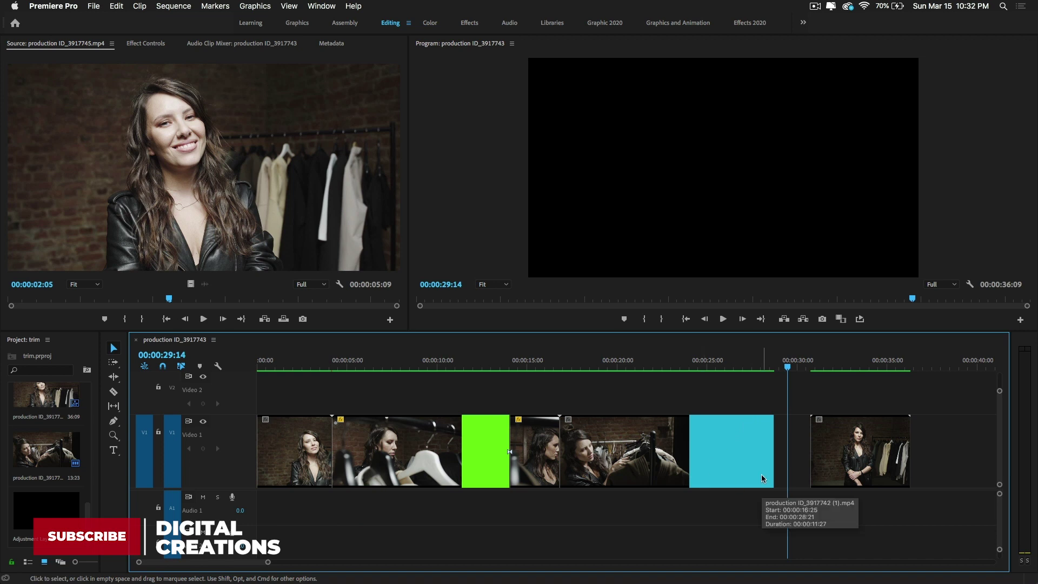
pyautogui.press('super+z')
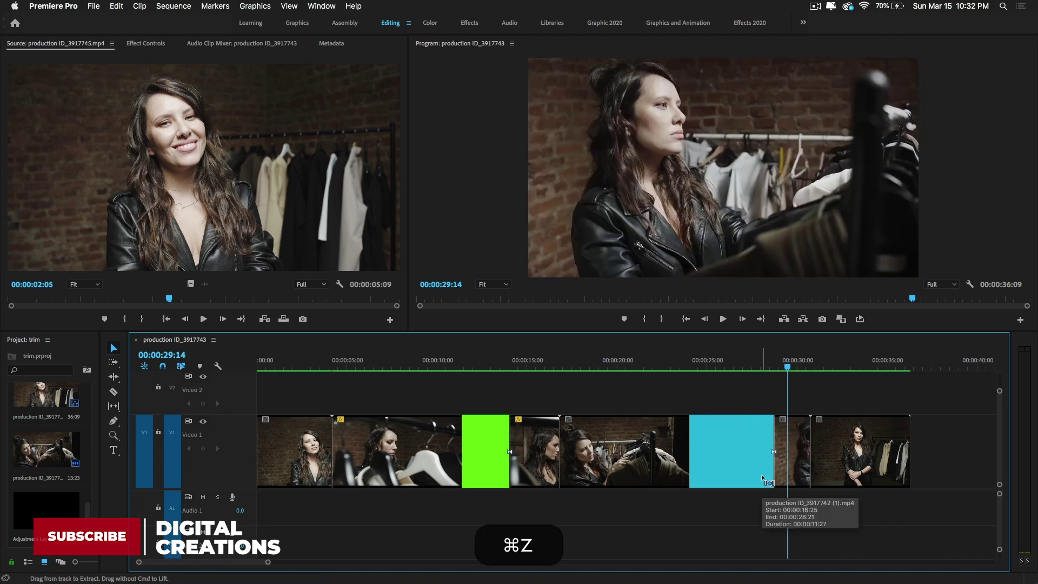
pyautogui.click(800, 434)
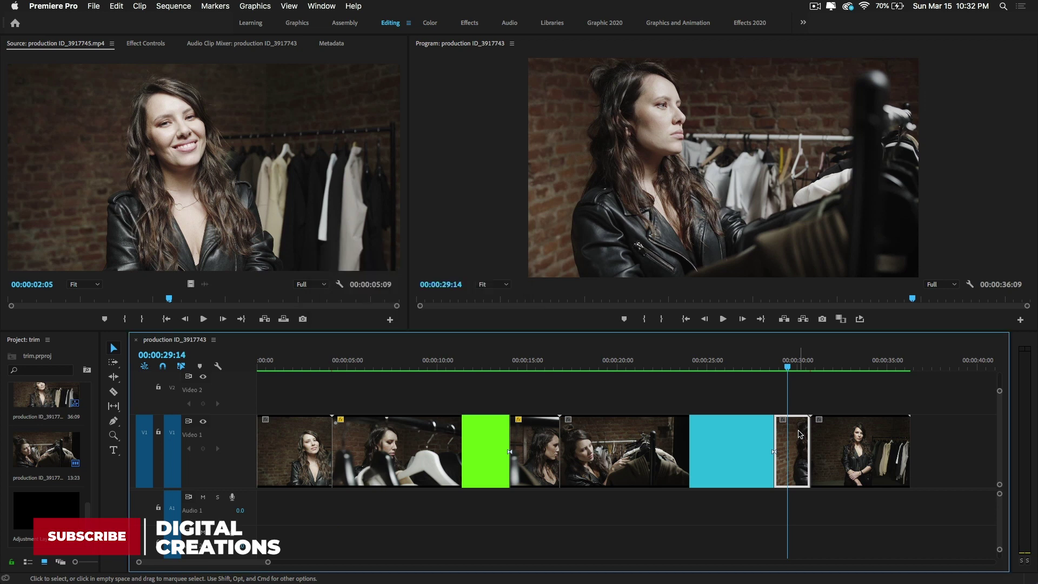
# Try a ripple delete of the short clip after the green section, undo it, then delete it leaving a gap
pyautogui.hotkey('shift', 'BackSpace')
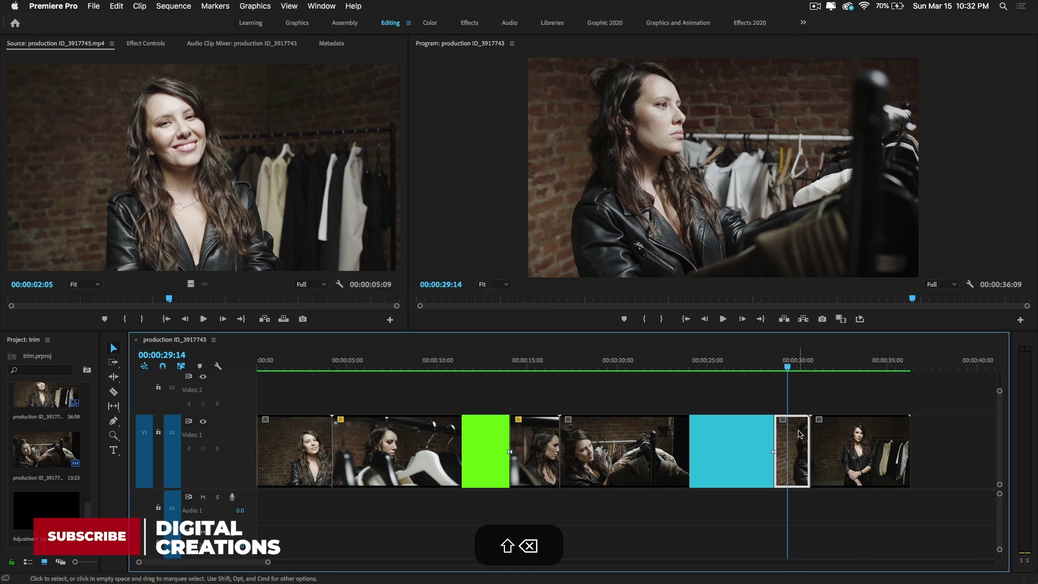
pyautogui.hotkey('shift', 'BackSpace')
pyautogui.hotkey('alt', 'shift', 'BackSpace')
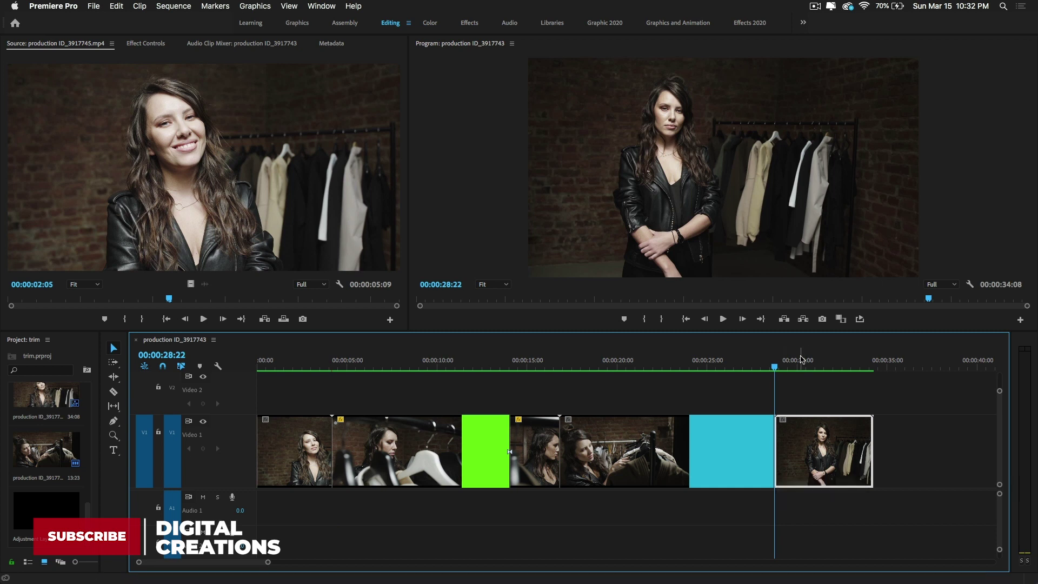
pyautogui.press('l')
pyautogui.press('j')
pyautogui.press('j')
pyautogui.press('j')
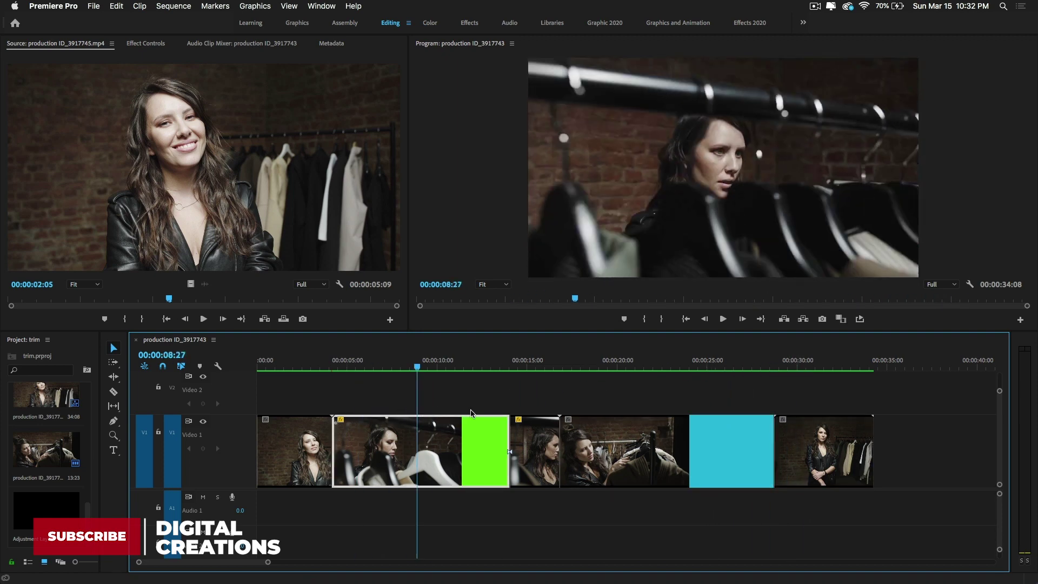
pyautogui.press('l')
pyautogui.press('l')
pyautogui.press('l')
pyautogui.press('k')
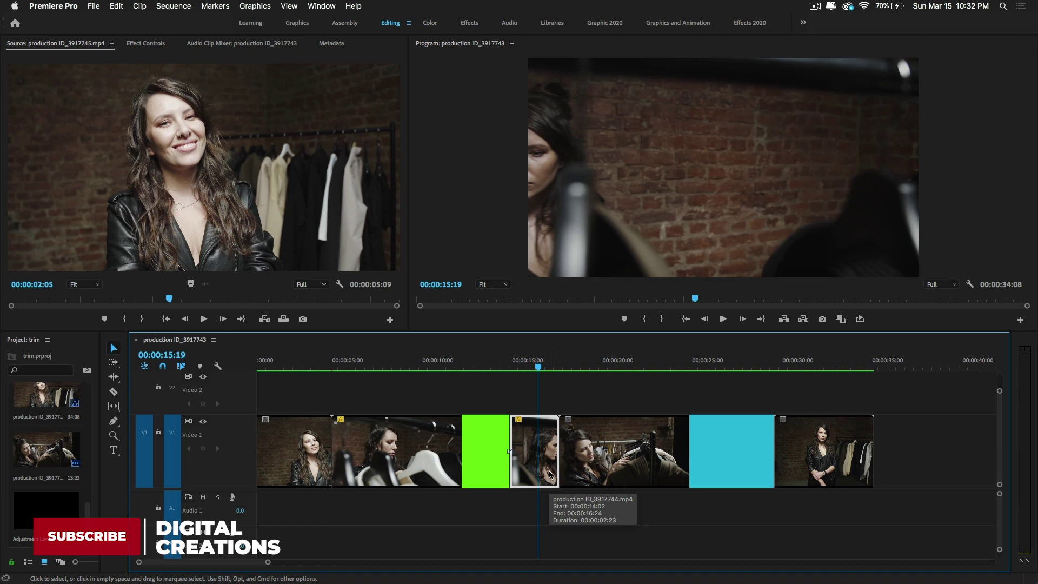
pyautogui.hotkey('shift', 'Delete')
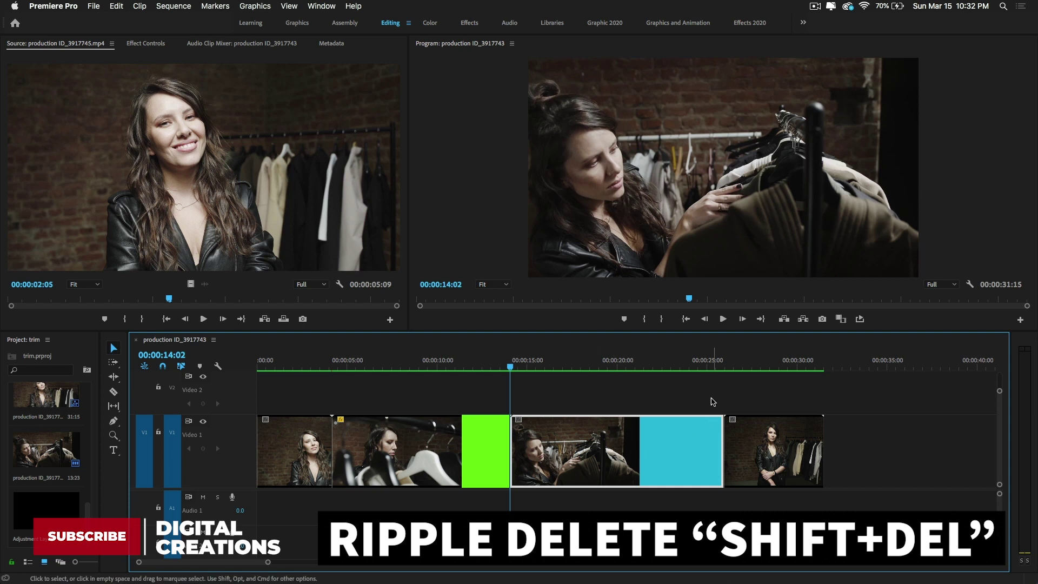
pyautogui.press('super+z')
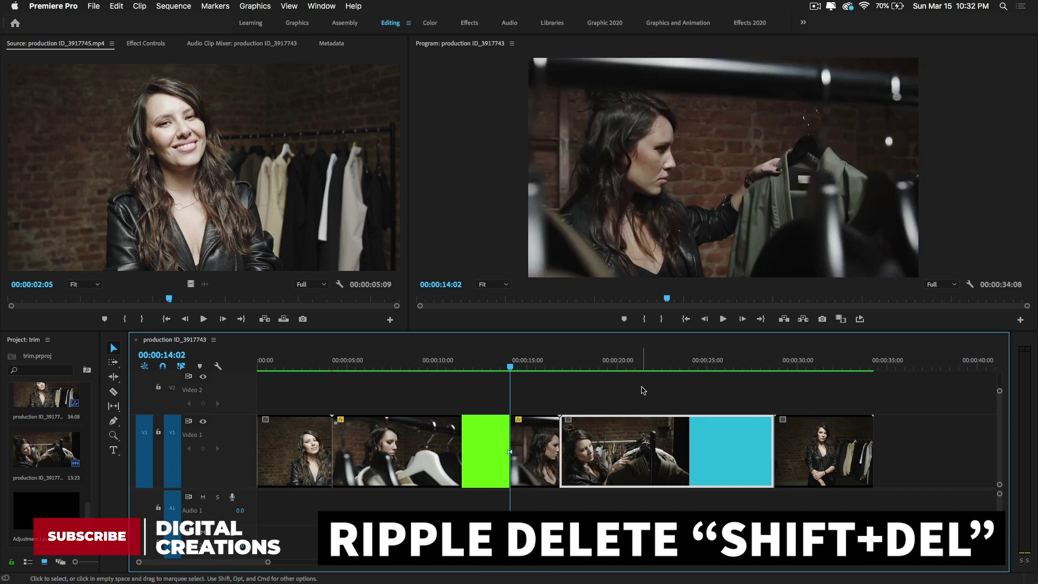
pyautogui.press('Delete')
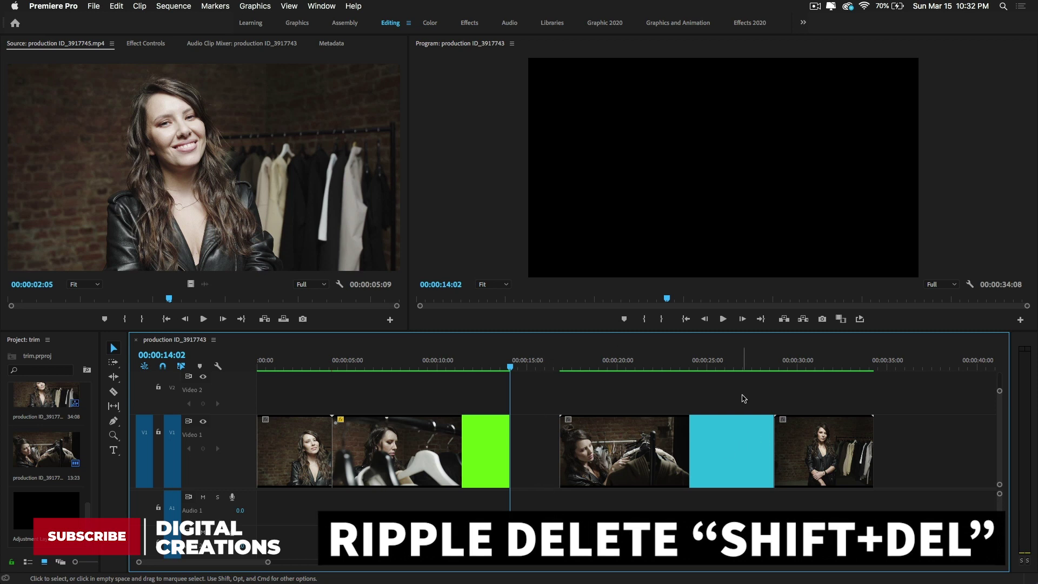
# Split the cyan section at 26:04 with ⌘K and delete its right piece, leaving a gap
pyautogui.click(728, 370)
pyautogui.press('super+k')
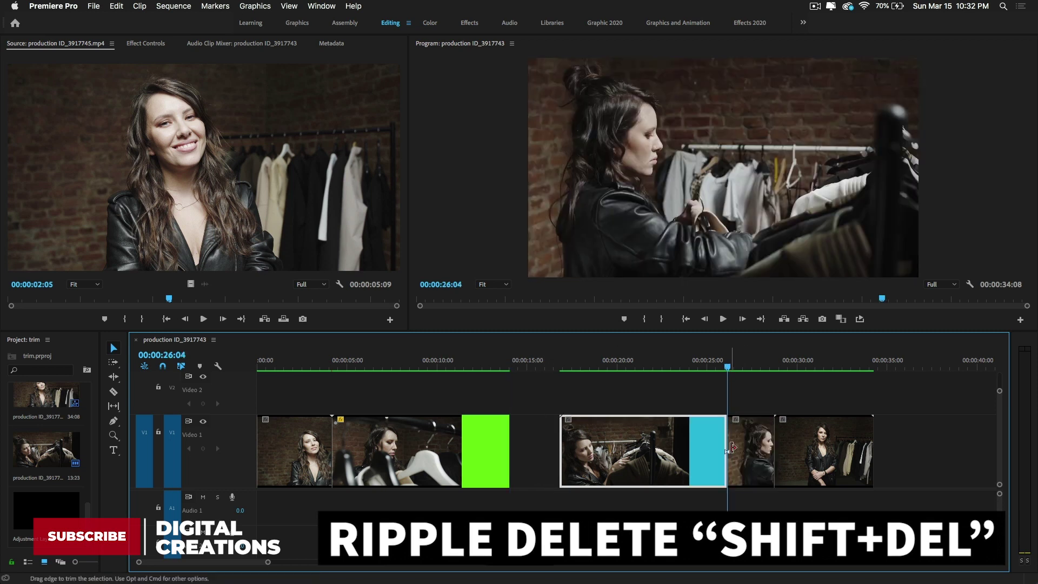
pyautogui.click(745, 444)
pyautogui.press('Delete')
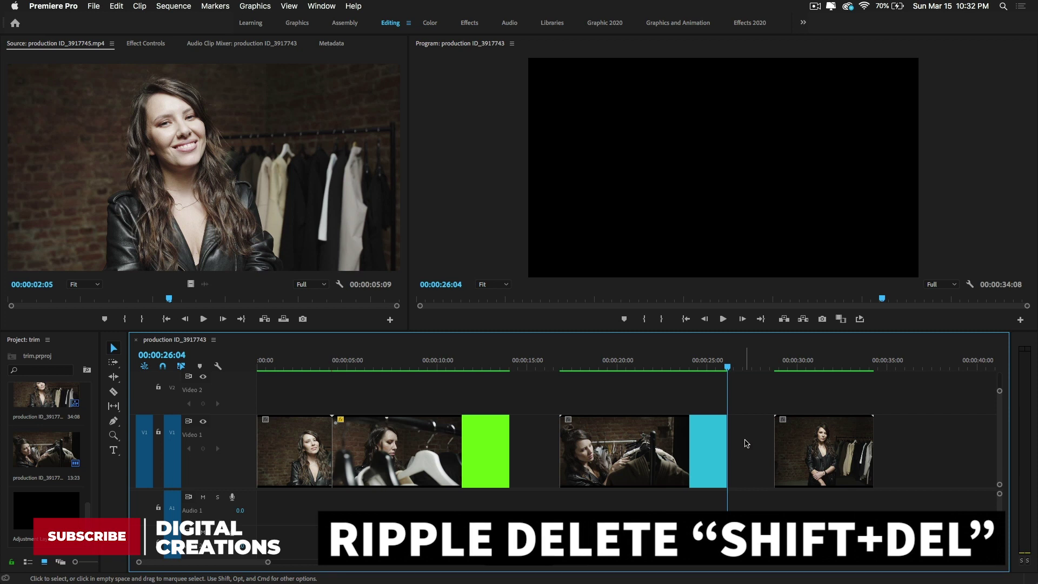
pyautogui.click(537, 474)
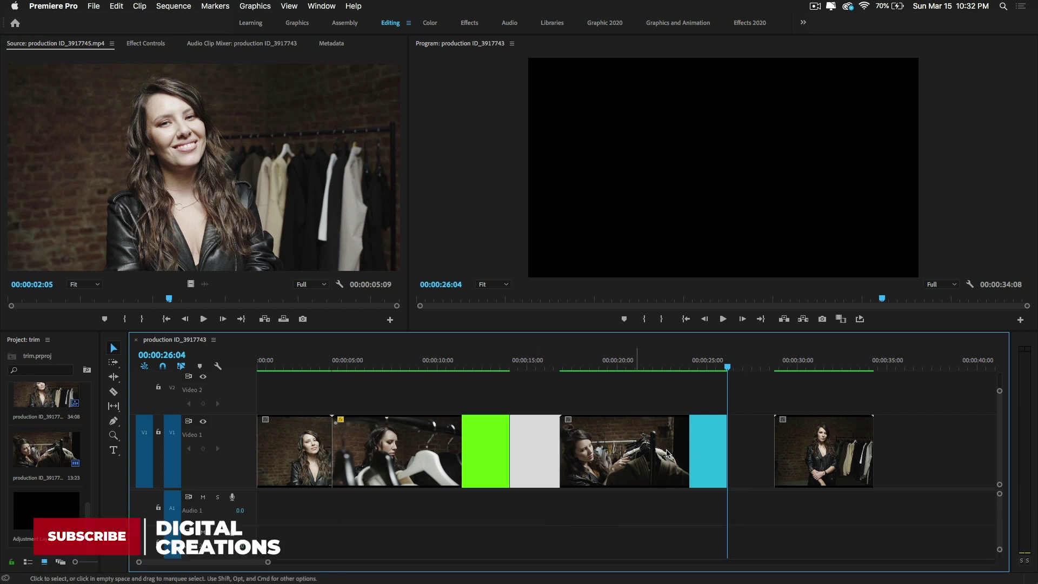
pyautogui.click(745, 439)
pyautogui.click(661, 524)
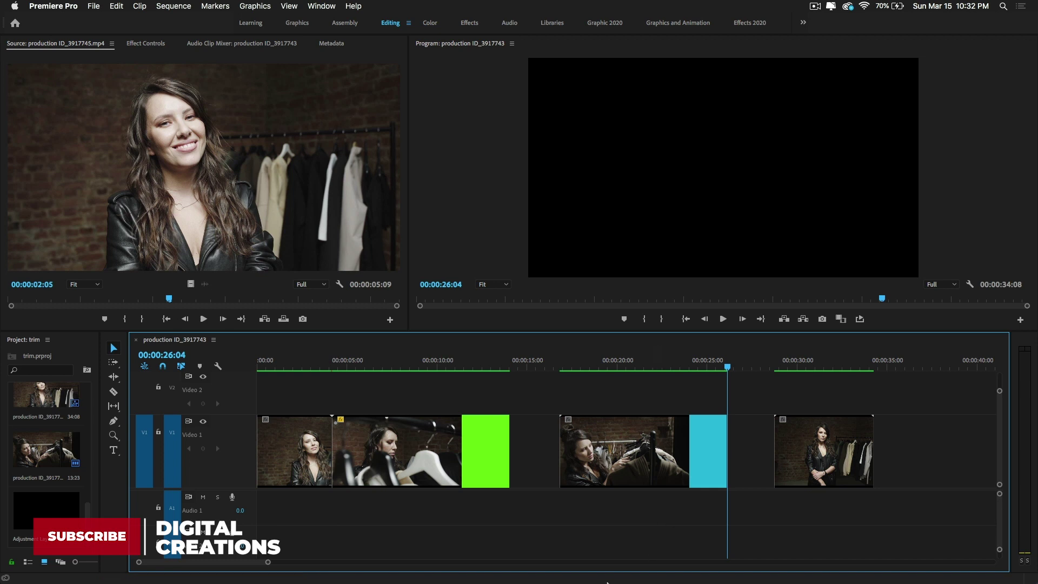
# Marquee-select the four Video 1 clips and apply Sequence > Close Gap, then select the fourth clip
pyautogui.moveTo(332, 393); pyautogui.dragTo(869, 480)
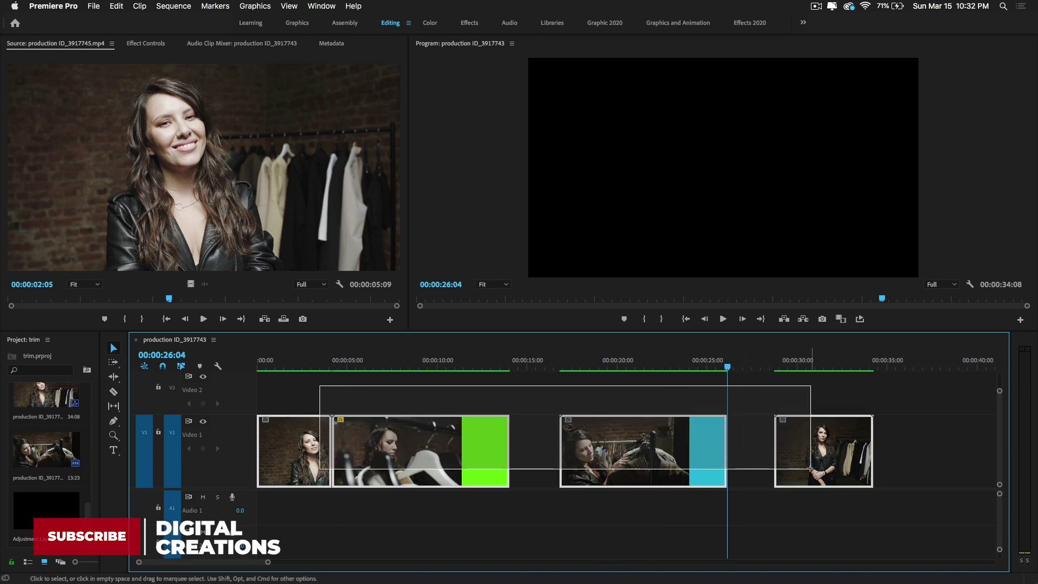
pyautogui.click(173, 6)
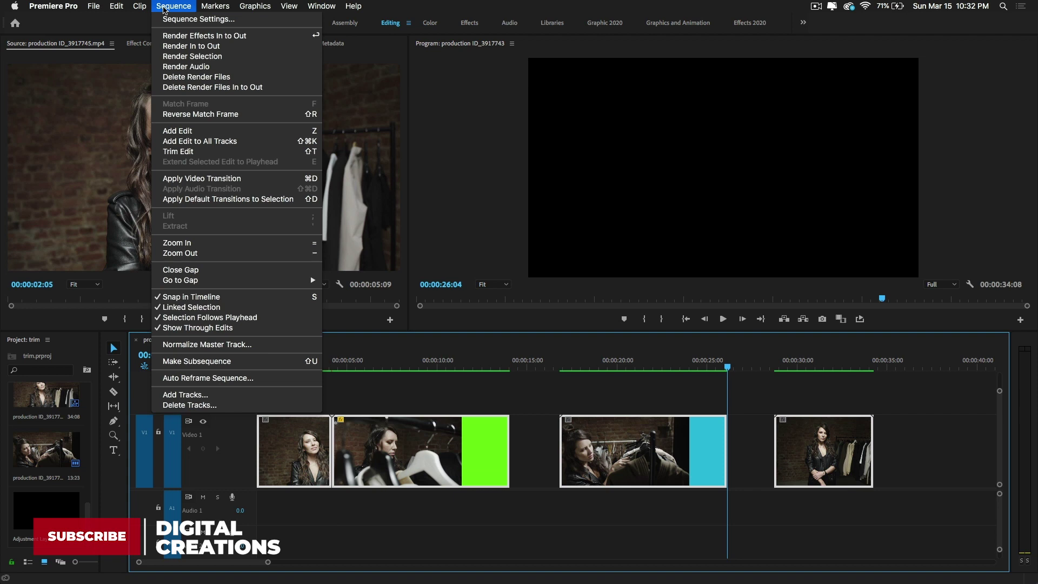
pyautogui.click(215, 271)
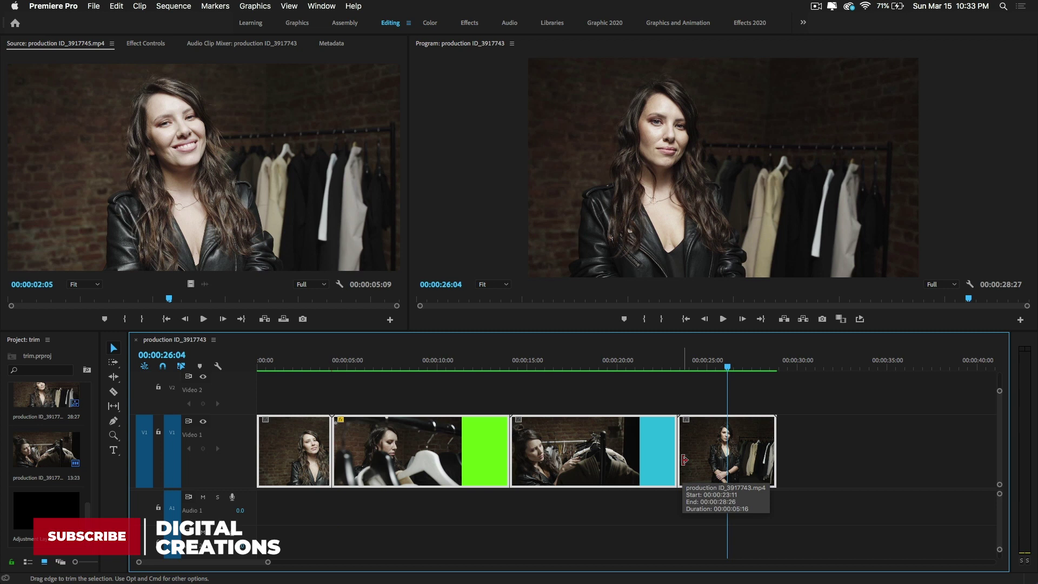
pyautogui.click(611, 388)
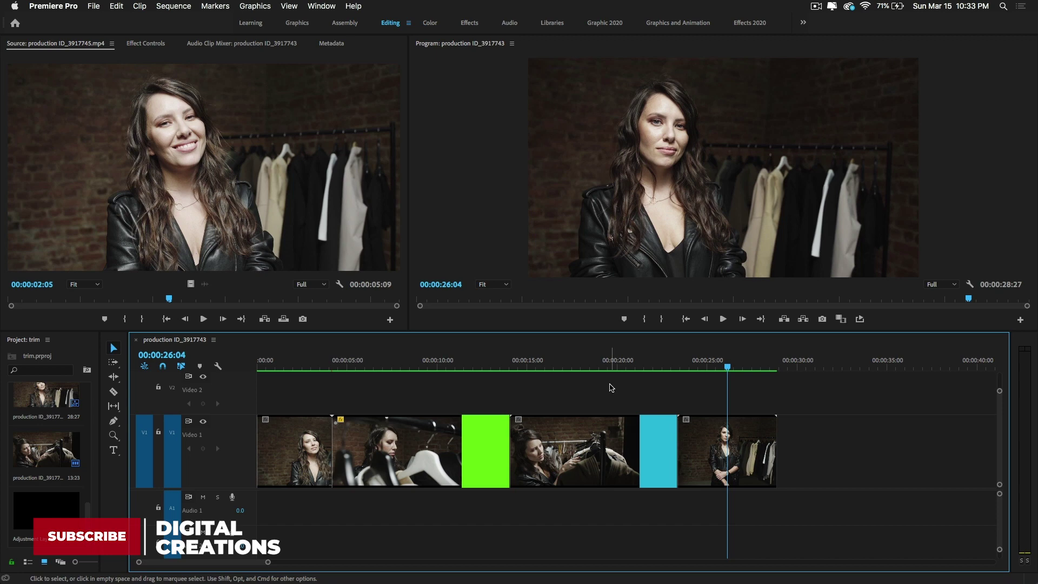
pyautogui.click(654, 436)
pyautogui.click(643, 369)
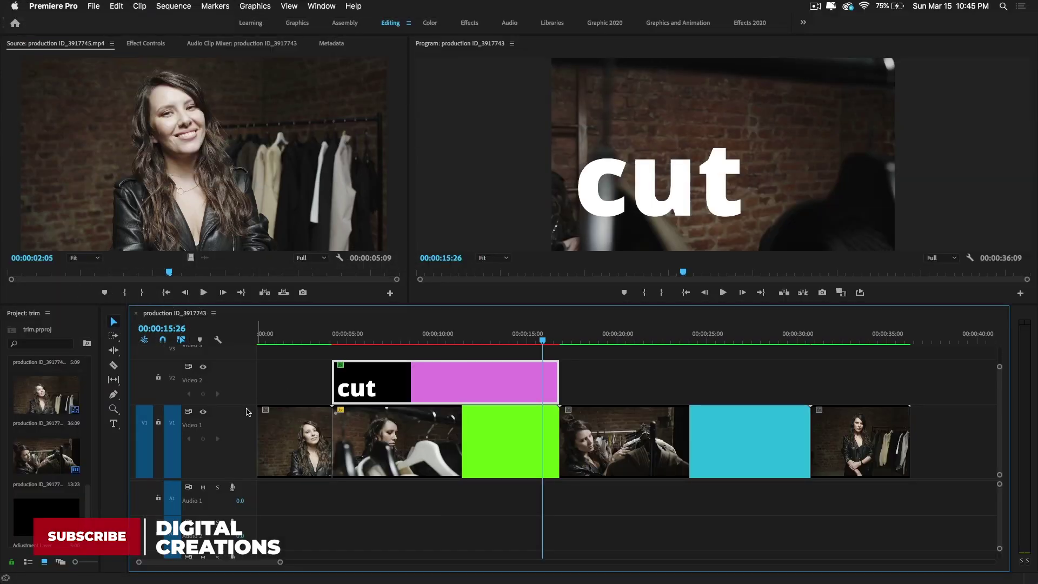
pyautogui.click(422, 453)
pyautogui.click(499, 341)
pyautogui.moveTo(505, 339); pyautogui.dragTo(517, 340)
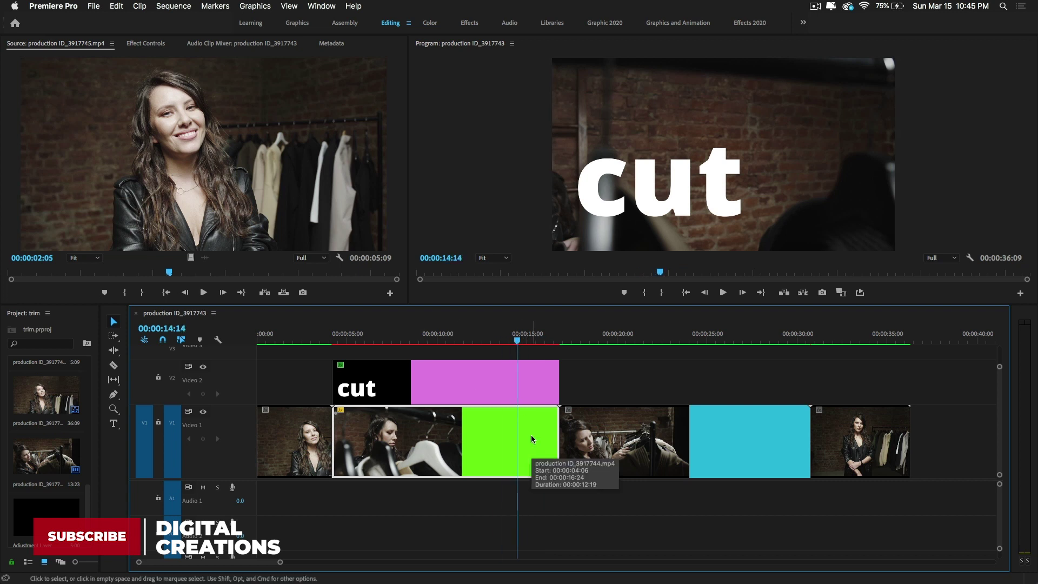
pyautogui.moveTo(513, 340)
pyautogui.mouseDown()
pyautogui.moveTo(493, 344)
pyautogui.moveTo(503, 346)
pyautogui.mouseUp()
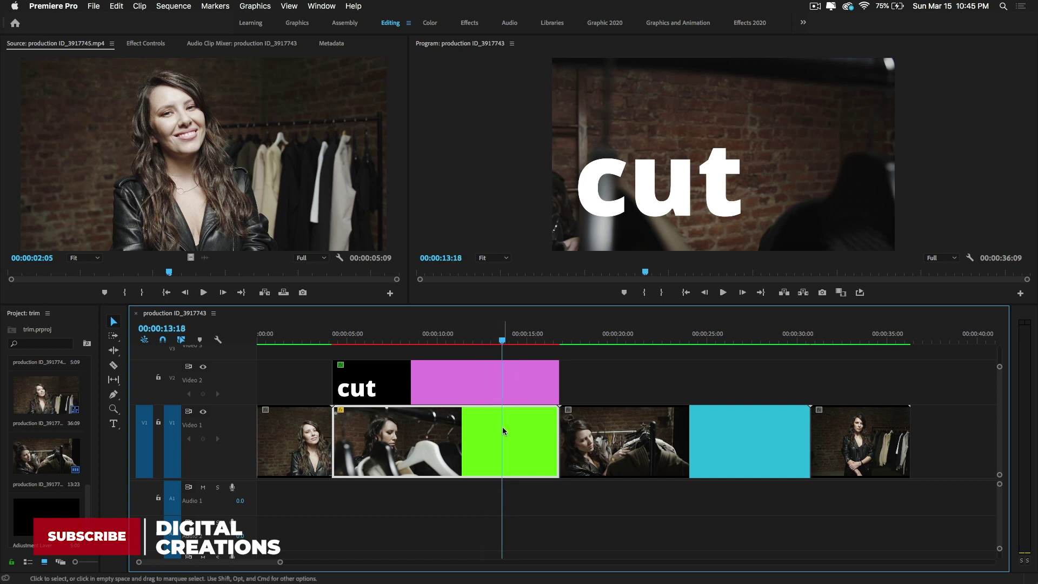
pyautogui.click(115, 369)
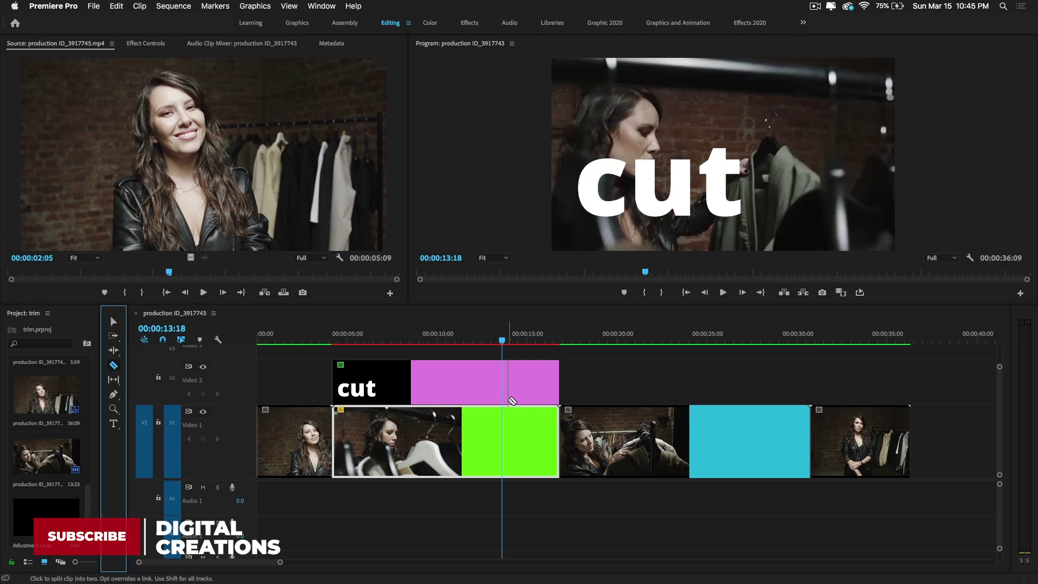
pyautogui.press('shift')
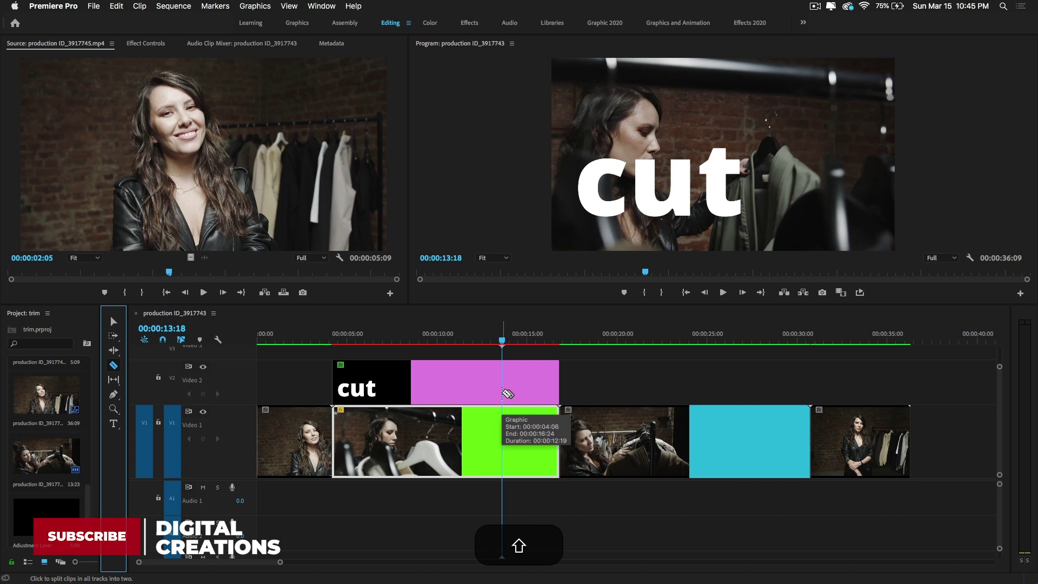
pyautogui.keyDown('shift'); pyautogui.click(507, 395); pyautogui.keyUp('shift')
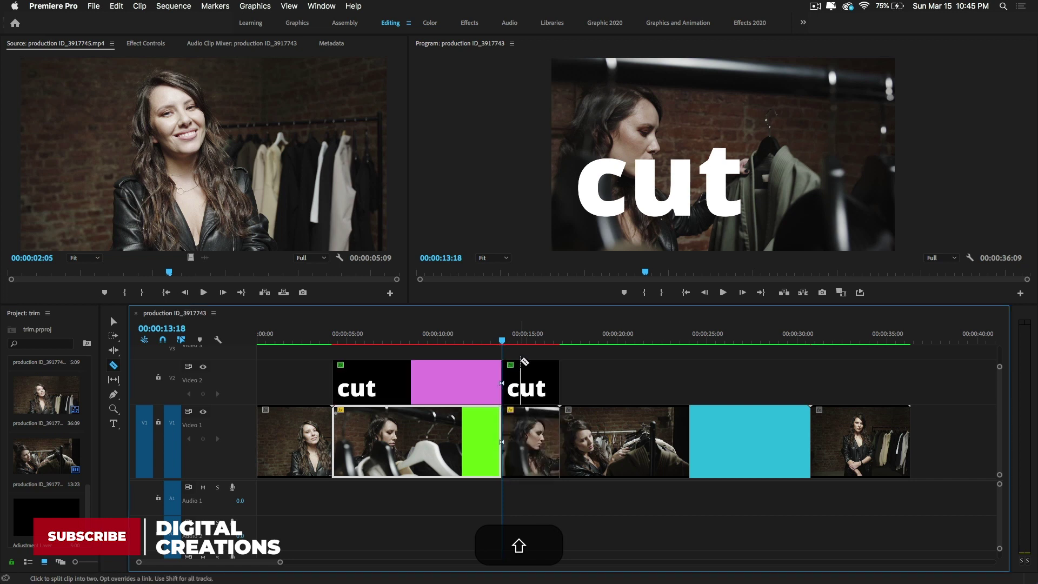
pyautogui.click(521, 341)
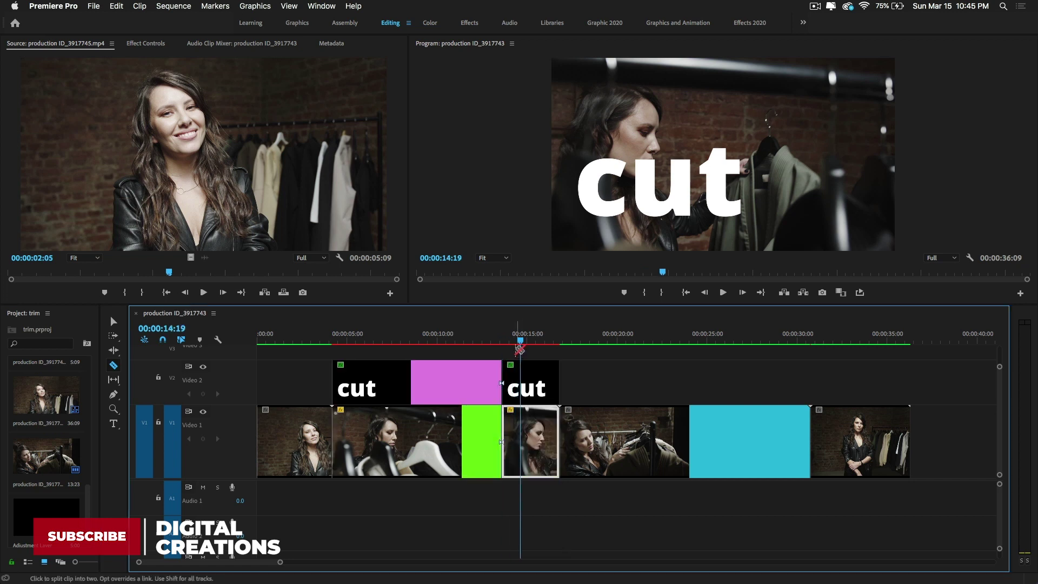
pyautogui.press('v')
pyautogui.keyDown('shift'); pyautogui.click(535, 384); pyautogui.keyUp('shift')
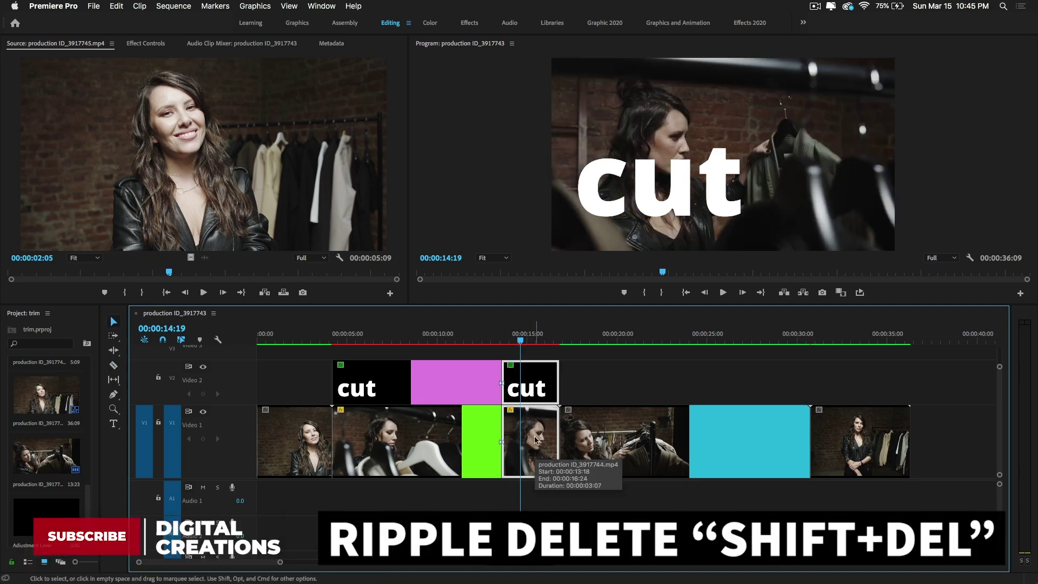
pyautogui.hotkey('shift', 'Delete')
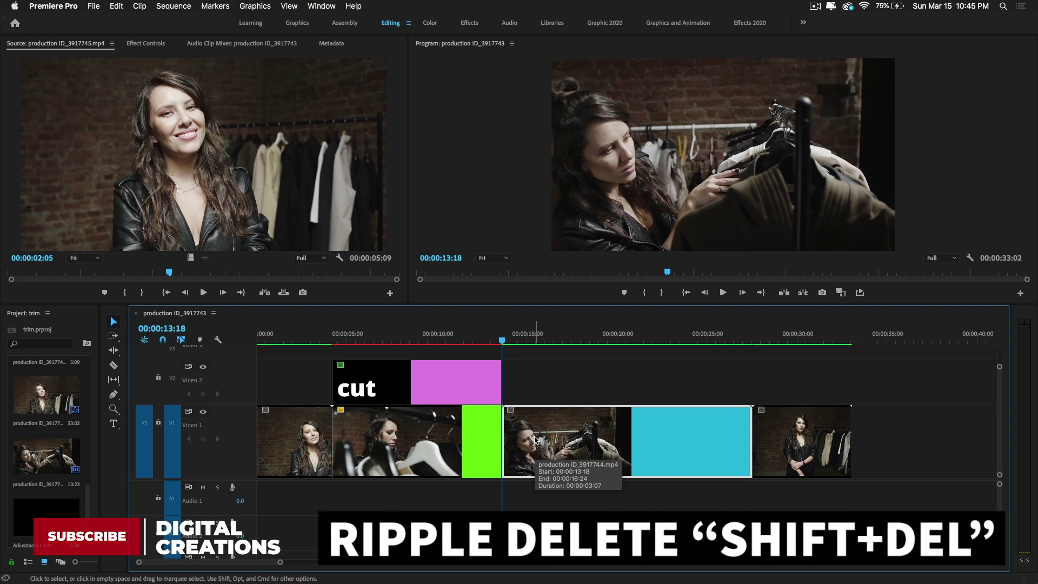
pyautogui.press('super+z')
pyautogui.press('super+z')
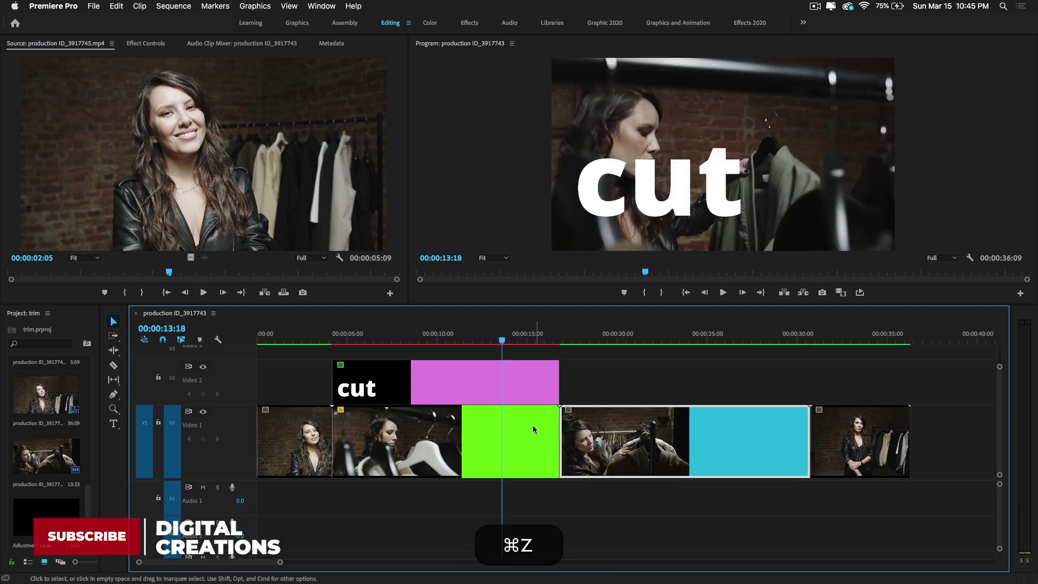
pyautogui.click(505, 345)
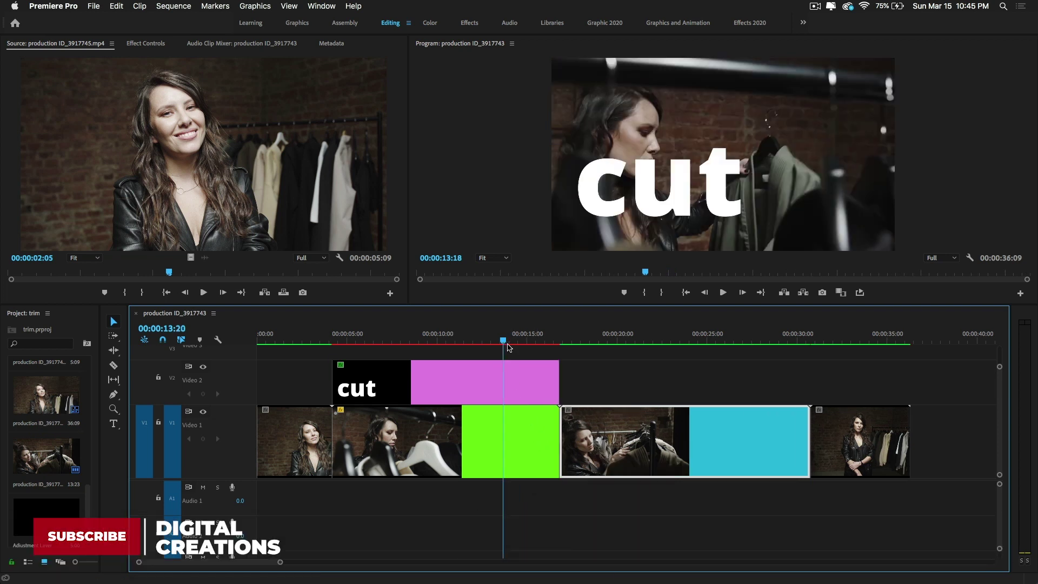
pyautogui.press('d')
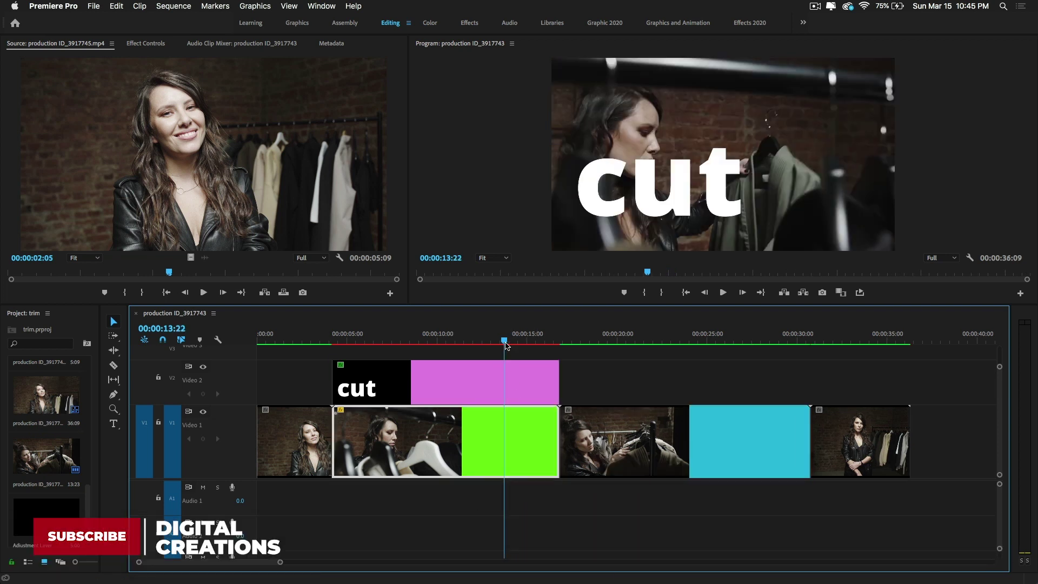
# In Keyboard Shortcuts with the Custom layout, clear Add Edit to All Tracks' old shortcut and bind it to Shift+Z
pyautogui.click(66, 7)
pyautogui.click(68, 60)
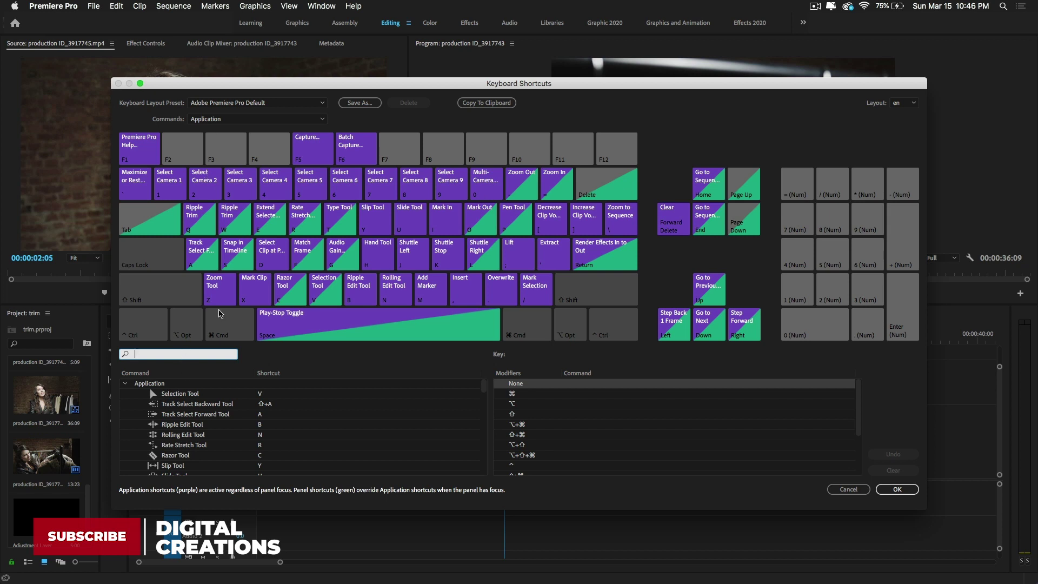
pyautogui.click(264, 103)
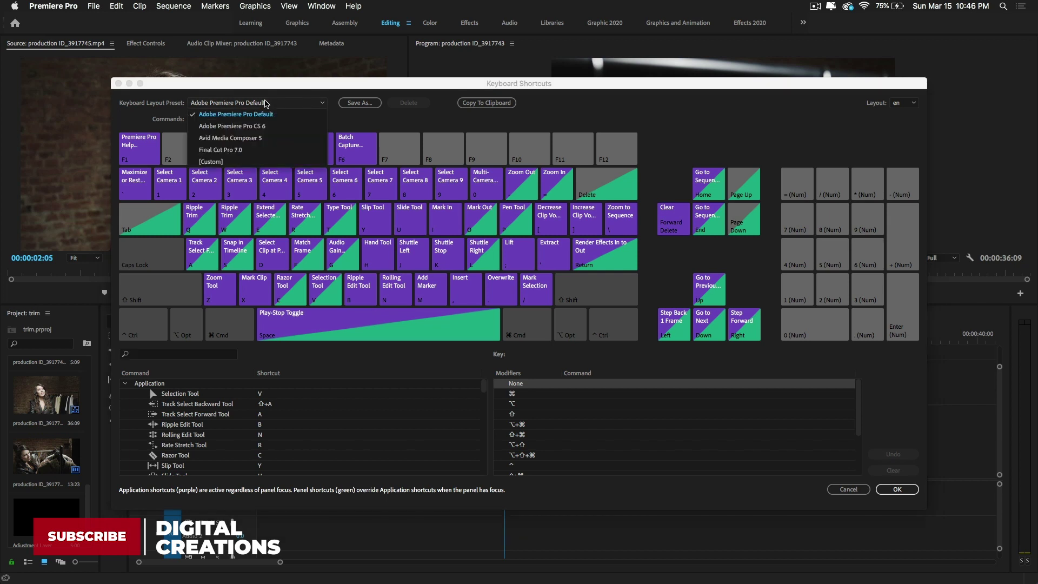
pyautogui.click(231, 163)
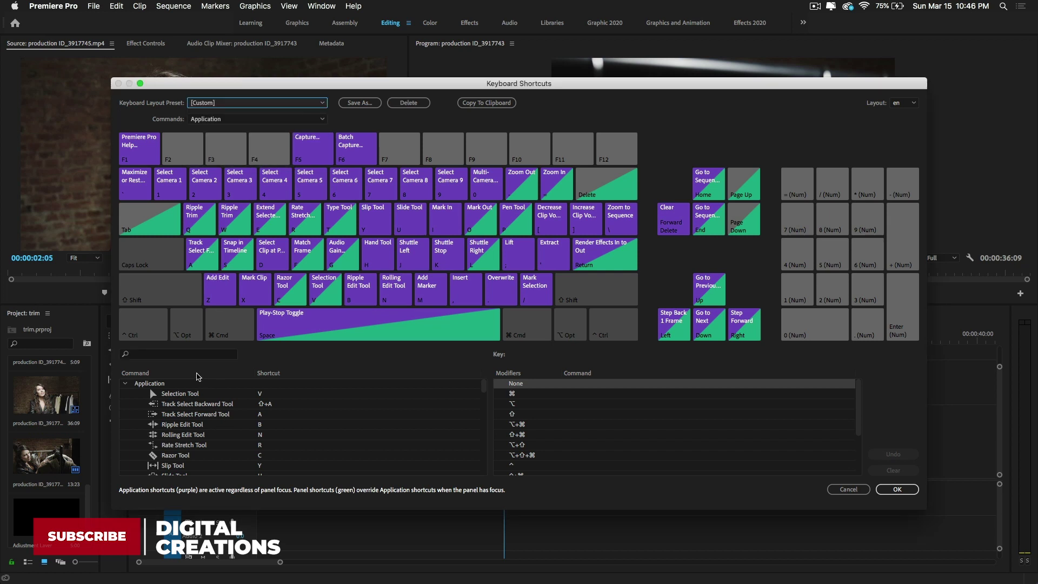
pyautogui.click(178, 357)
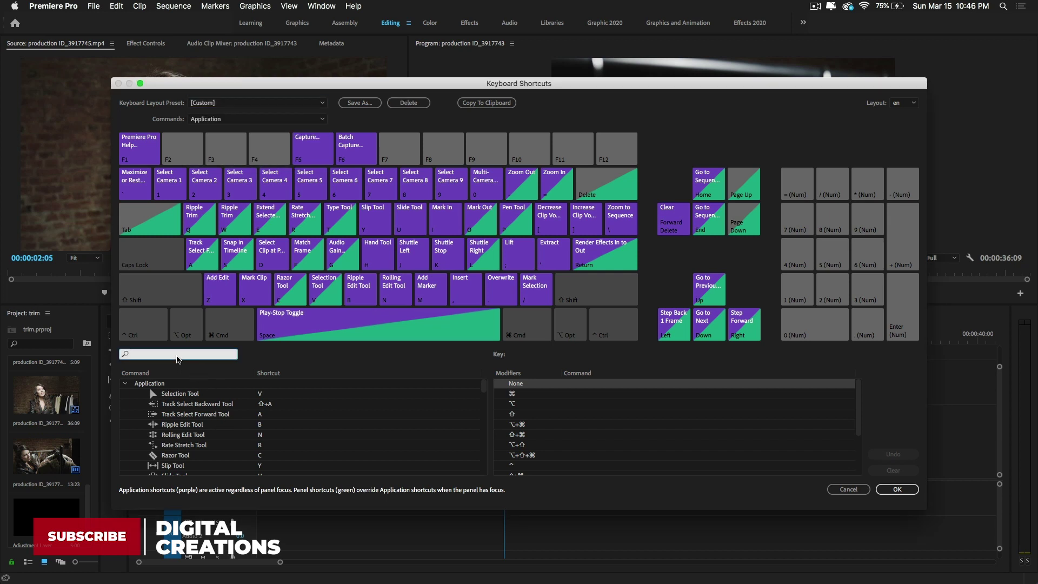
pyautogui.write('add ed')
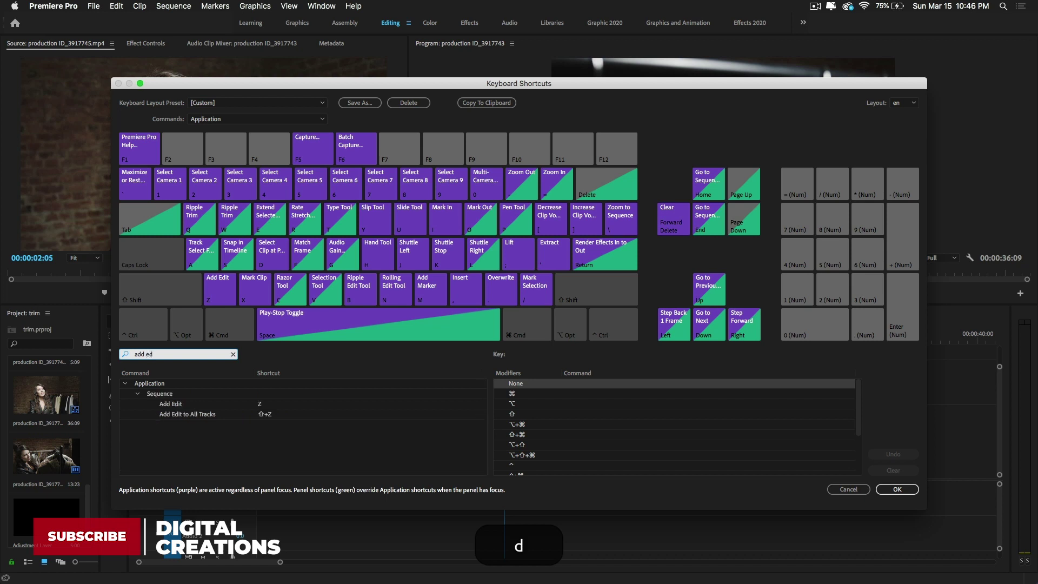
pyautogui.click(264, 414)
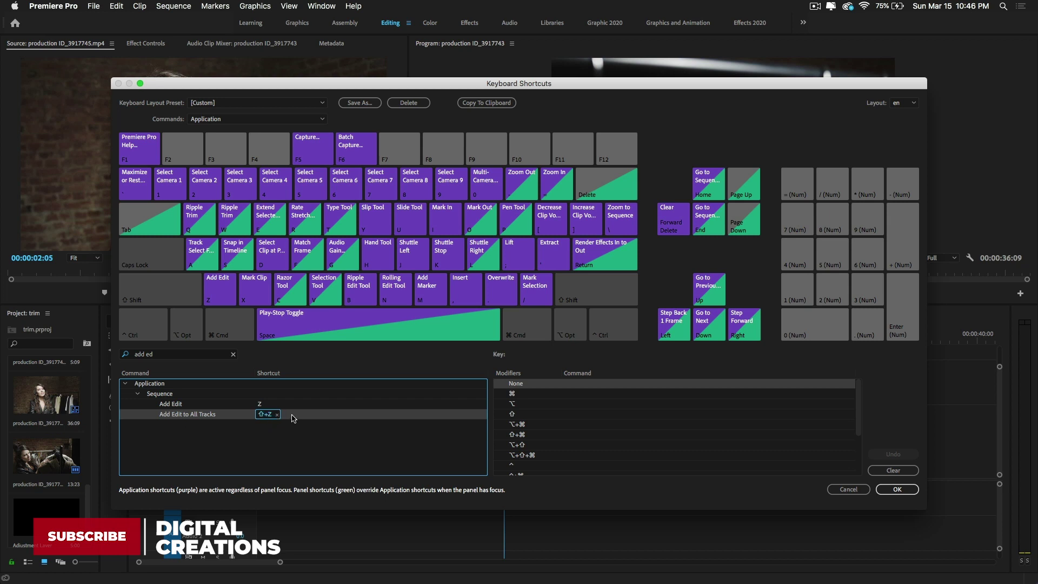
pyautogui.click(869, 470)
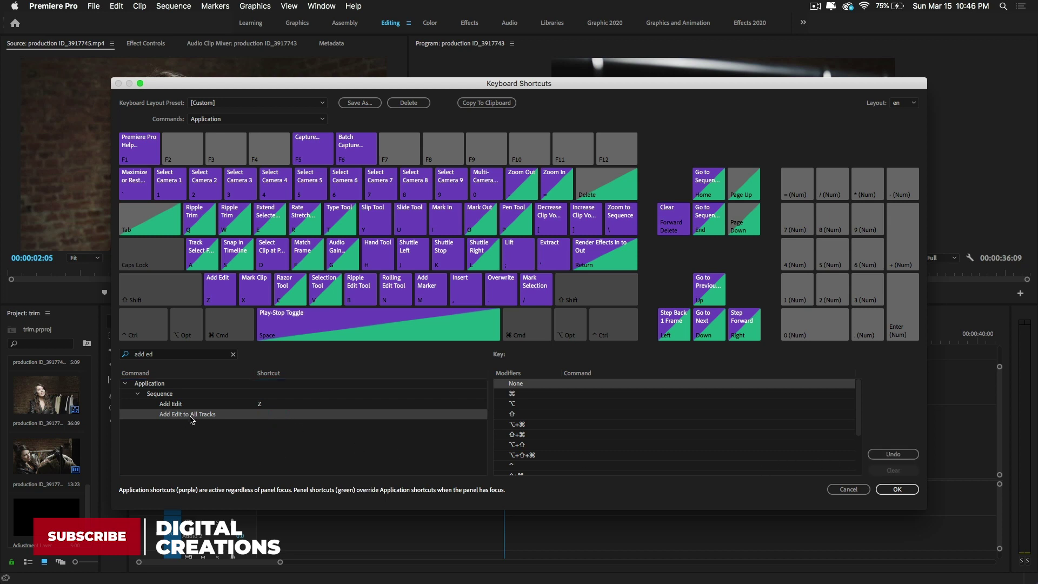
pyautogui.press('shift')
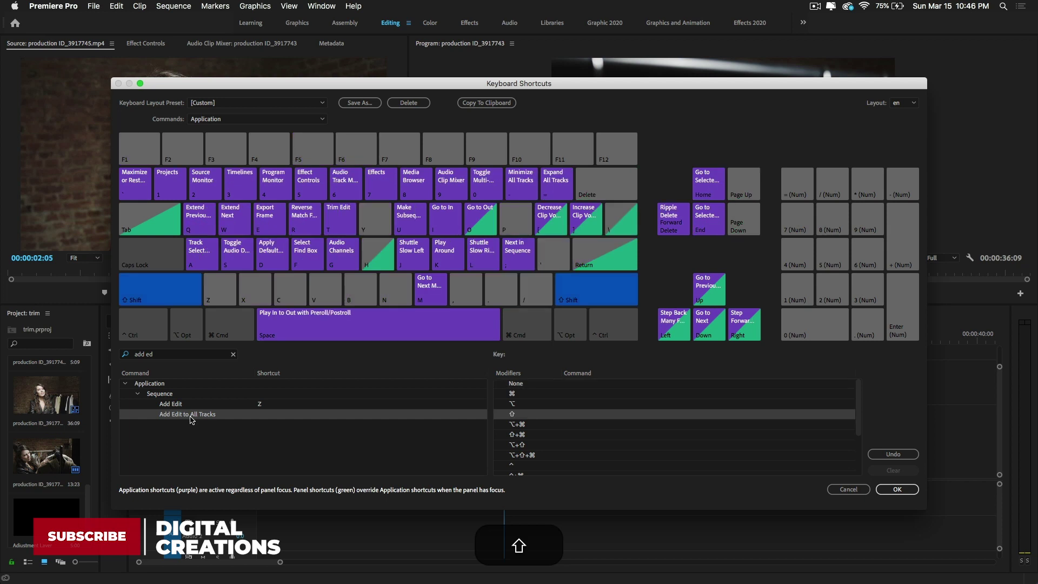
pyautogui.moveTo(191, 419); pyautogui.dragTo(220, 290)
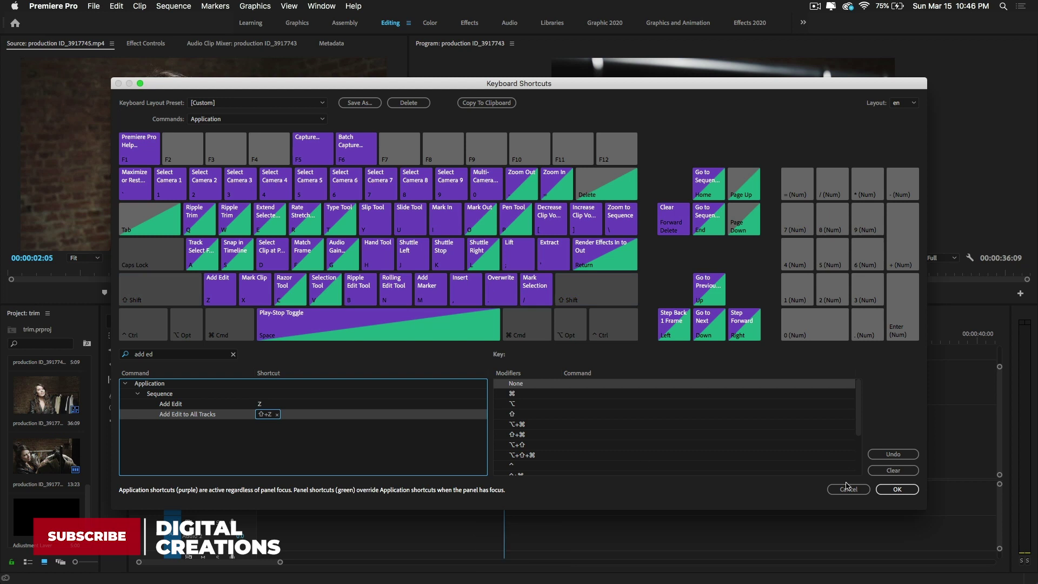
pyautogui.click(898, 491)
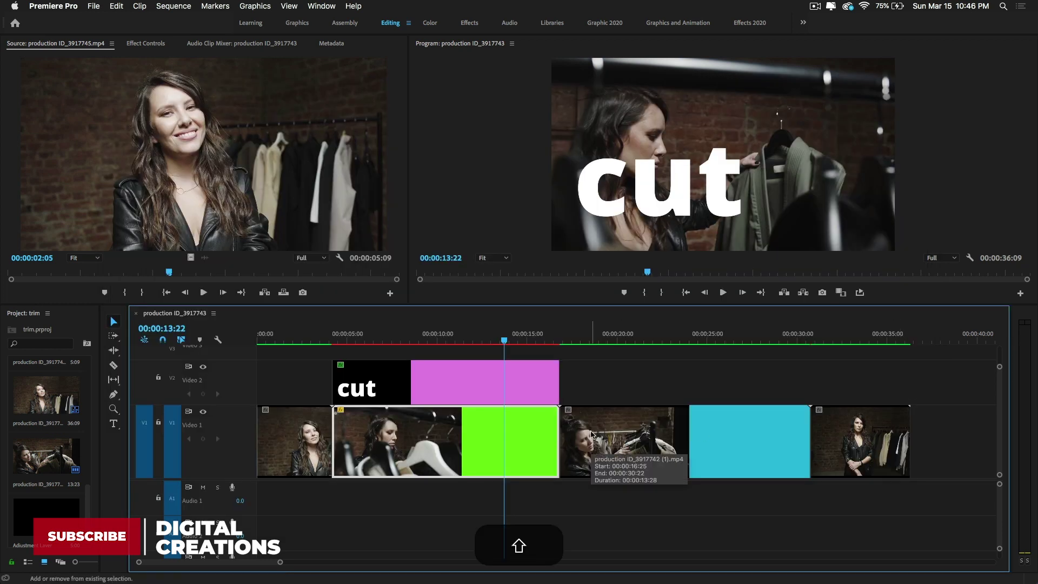
# Add an edit on all tracks at 13:22 and ripple-delete the short V1 and title pieces after it
pyautogui.hotkey('shift', 'z')
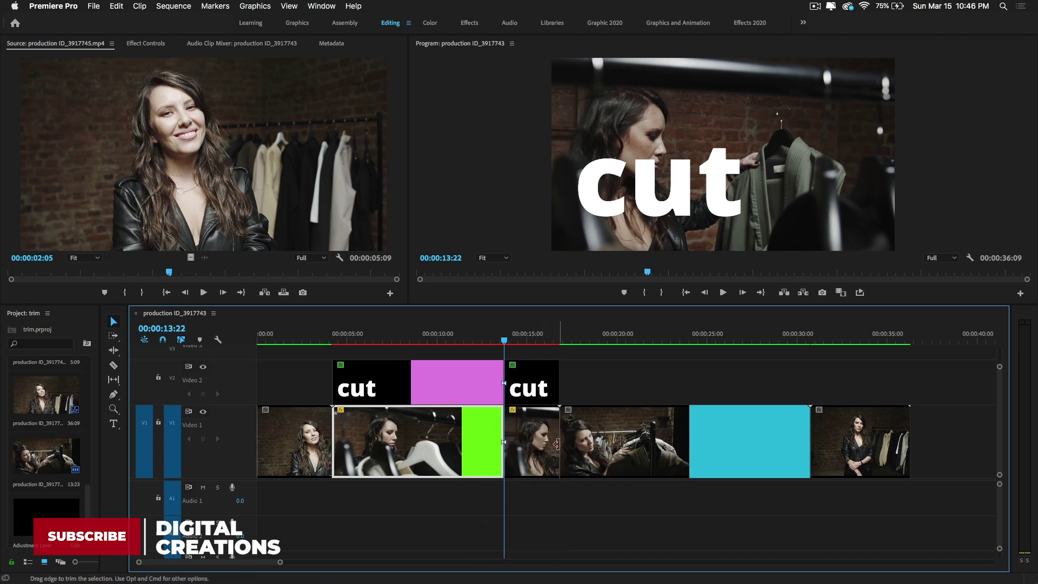
pyautogui.click(519, 340)
pyautogui.click(532, 345)
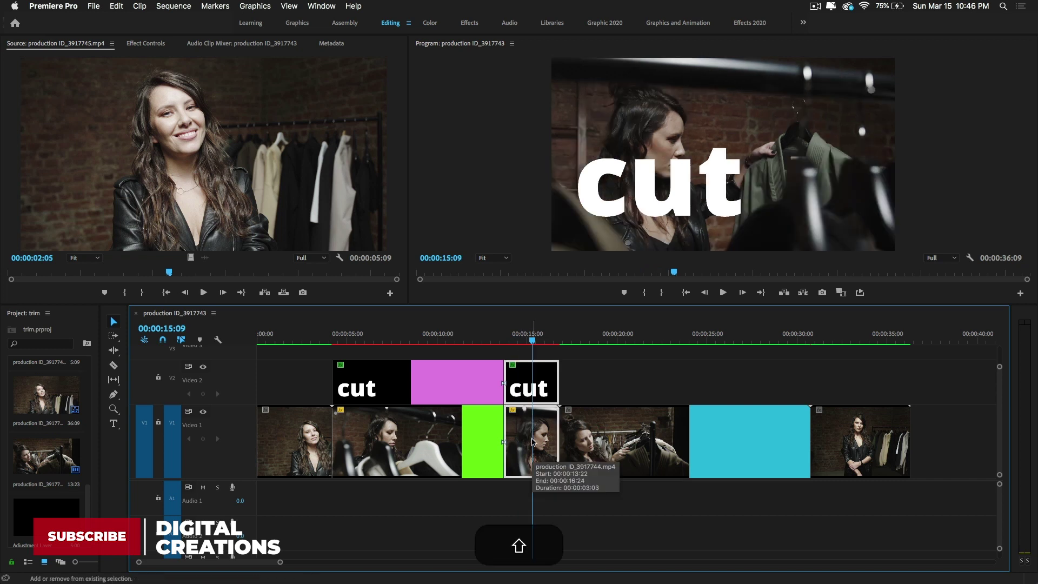
pyautogui.hotkey('alt', 'BackSpace')
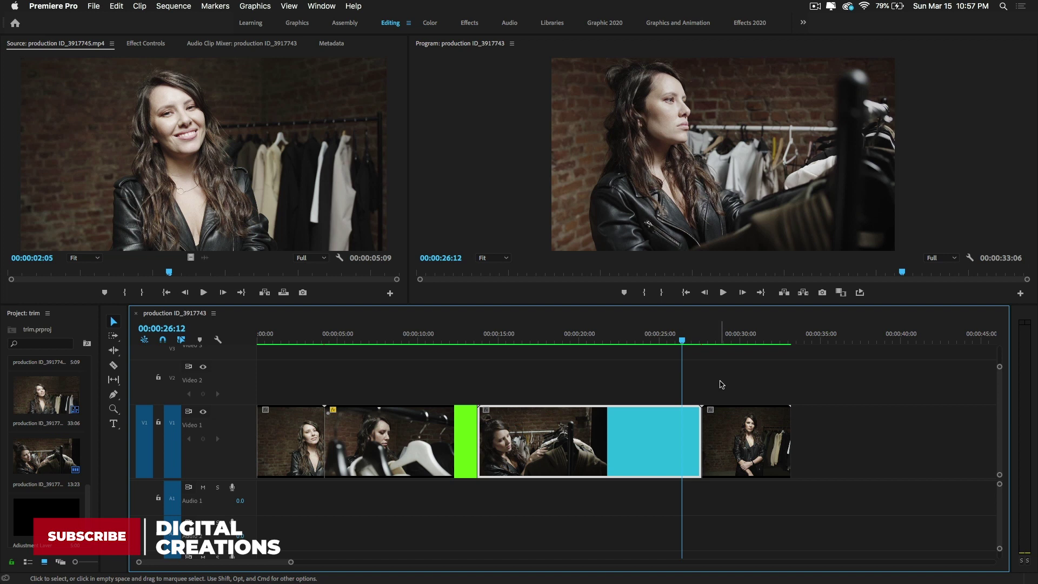
# Trim the last Video 1 clip's end, then its start by 22 frames, leaving a gap before it
pyautogui.click(737, 433)
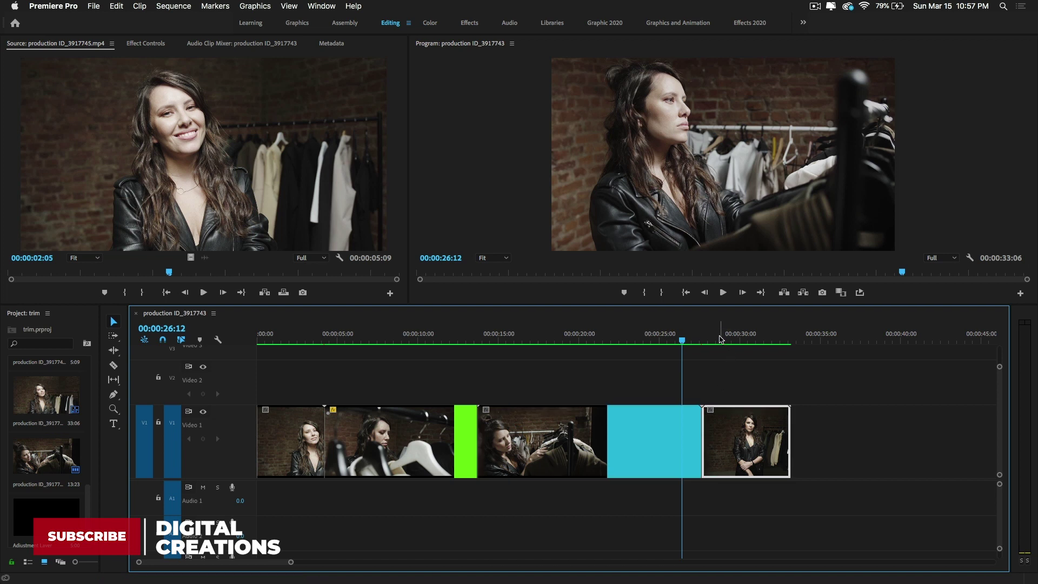
pyautogui.moveTo(683, 340); pyautogui.dragTo(779, 351)
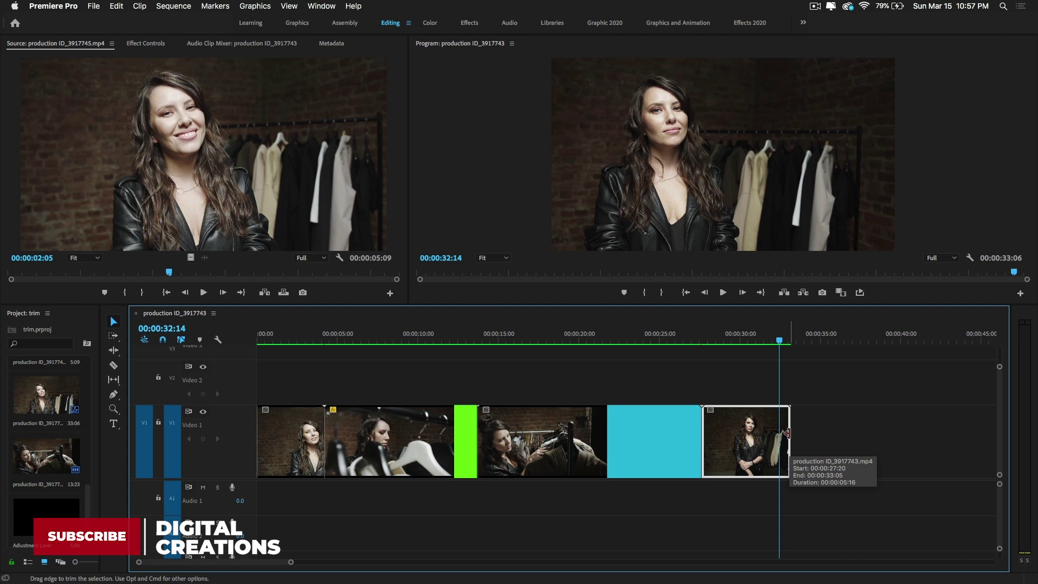
pyautogui.moveTo(786, 433); pyautogui.dragTo(767, 432)
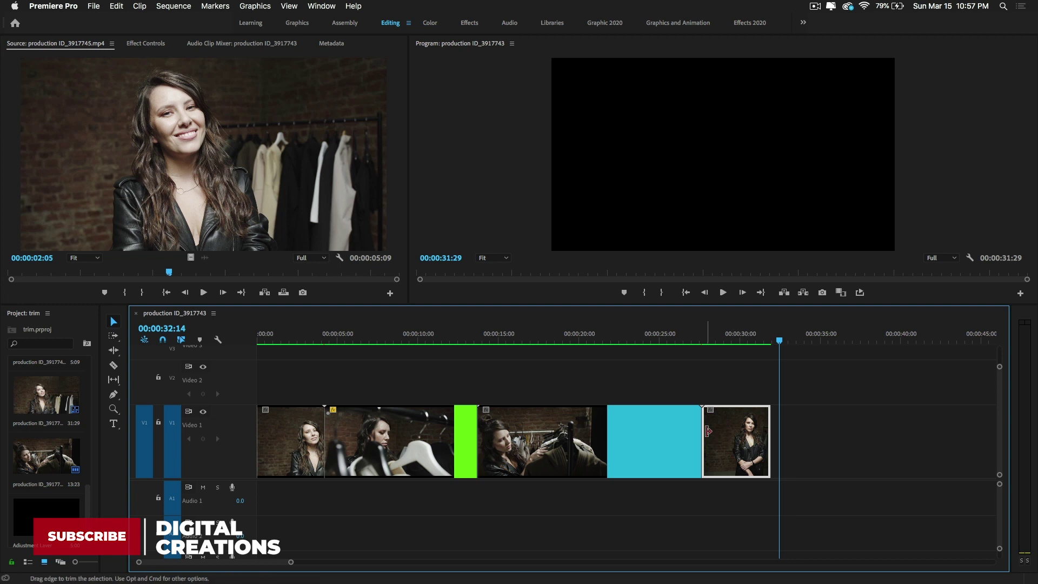
pyautogui.moveTo(709, 431); pyautogui.dragTo(722, 433)
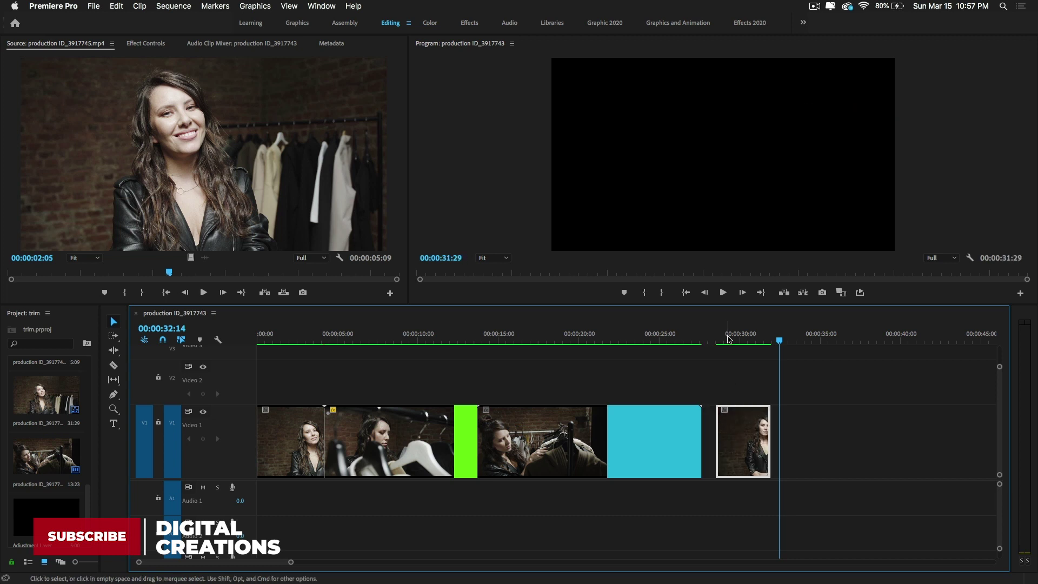
pyautogui.moveTo(728, 338); pyautogui.dragTo(732, 338)
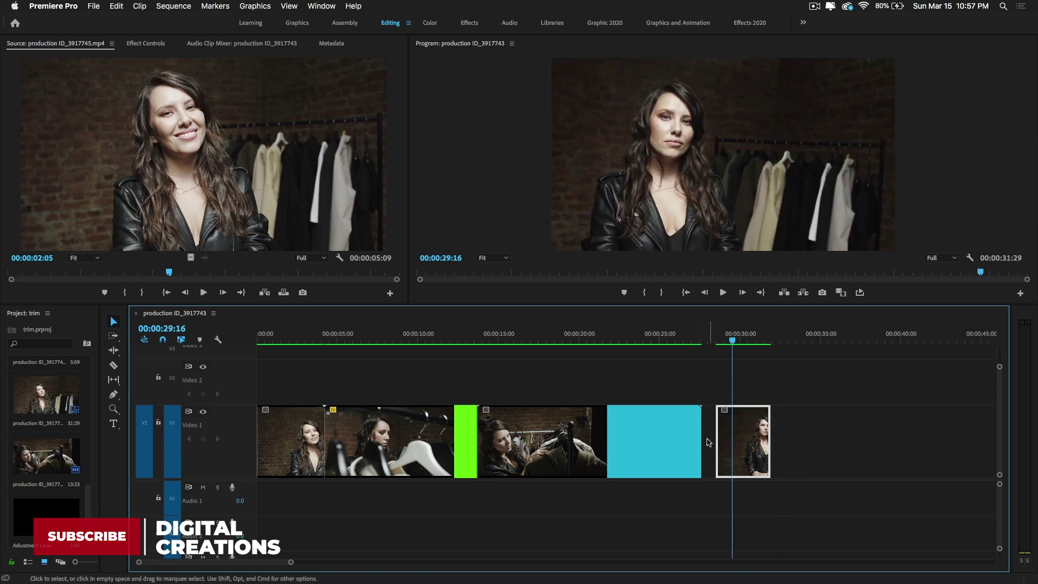
pyautogui.click(640, 338)
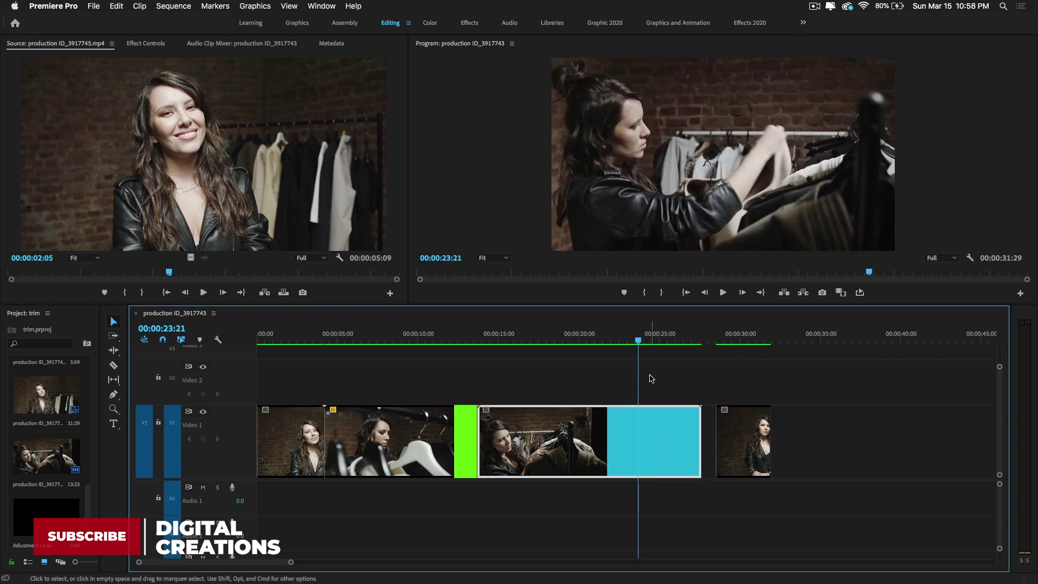
# Experiment with trimming the cyan and middle clips' edges and moving the cyan-ended clip later
pyautogui.moveTo(698, 441); pyautogui.dragTo(674, 441)
pyautogui.click(491, 422)
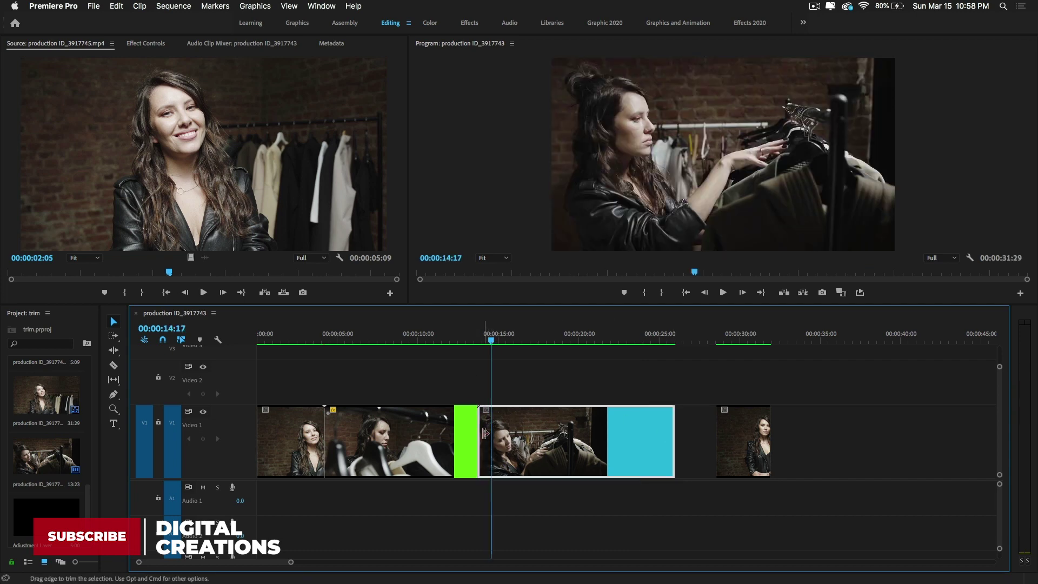
pyautogui.moveTo(480, 432); pyautogui.dragTo(509, 433)
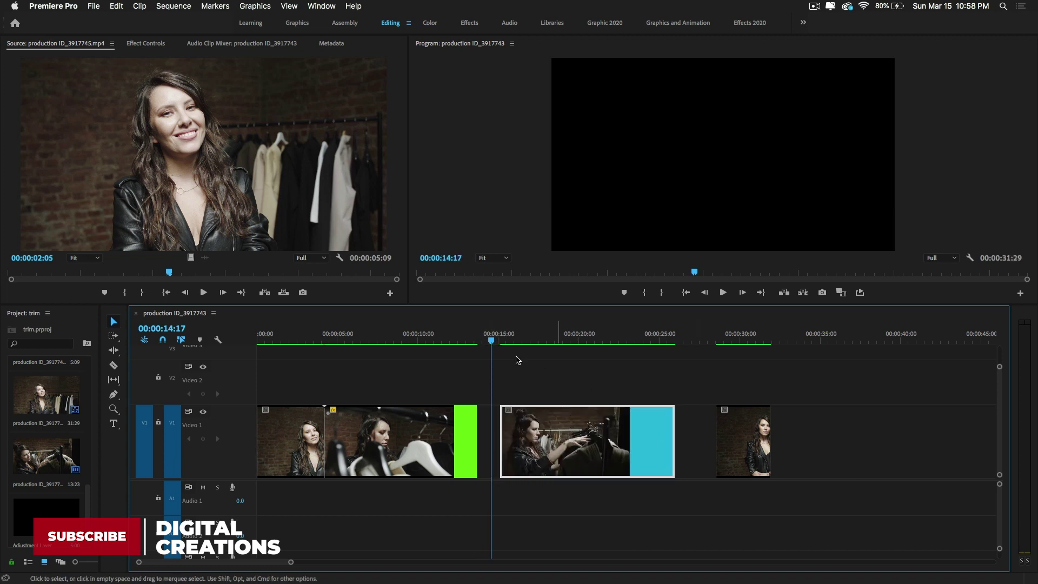
pyautogui.moveTo(540, 375); pyautogui.dragTo(702, 424)
pyautogui.moveTo(630, 436); pyautogui.dragTo(688, 441)
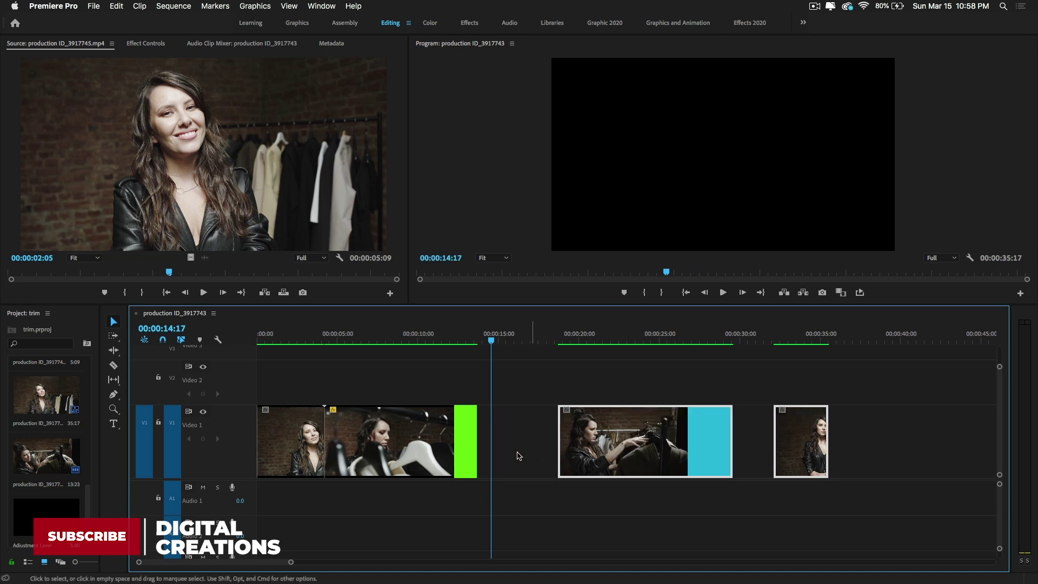
pyautogui.moveTo(408, 435); pyautogui.dragTo(460, 435)
pyautogui.moveTo(525, 442); pyautogui.dragTo(515, 441)
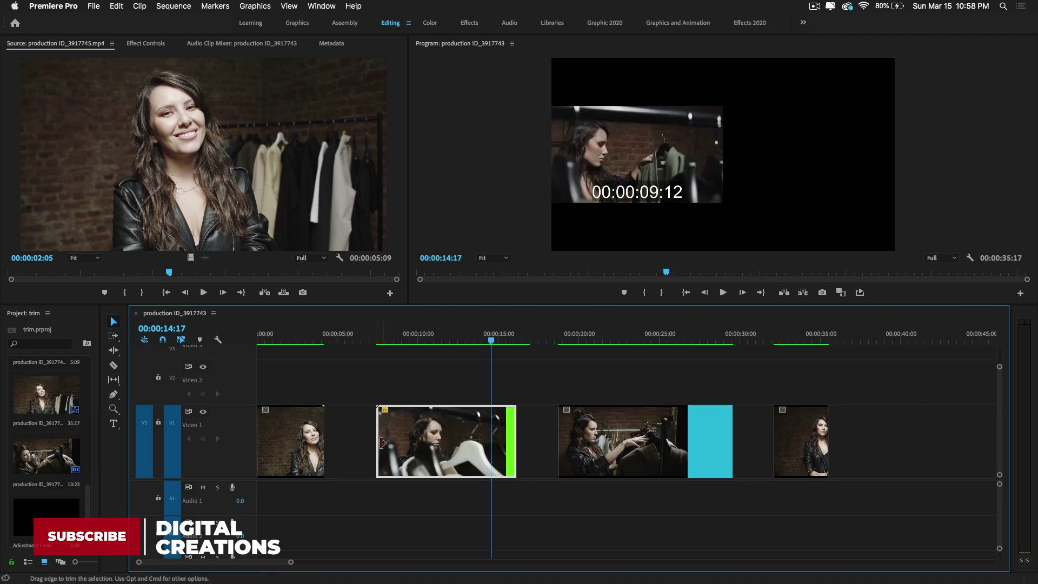
pyautogui.moveTo(378, 442); pyautogui.dragTo(392, 444)
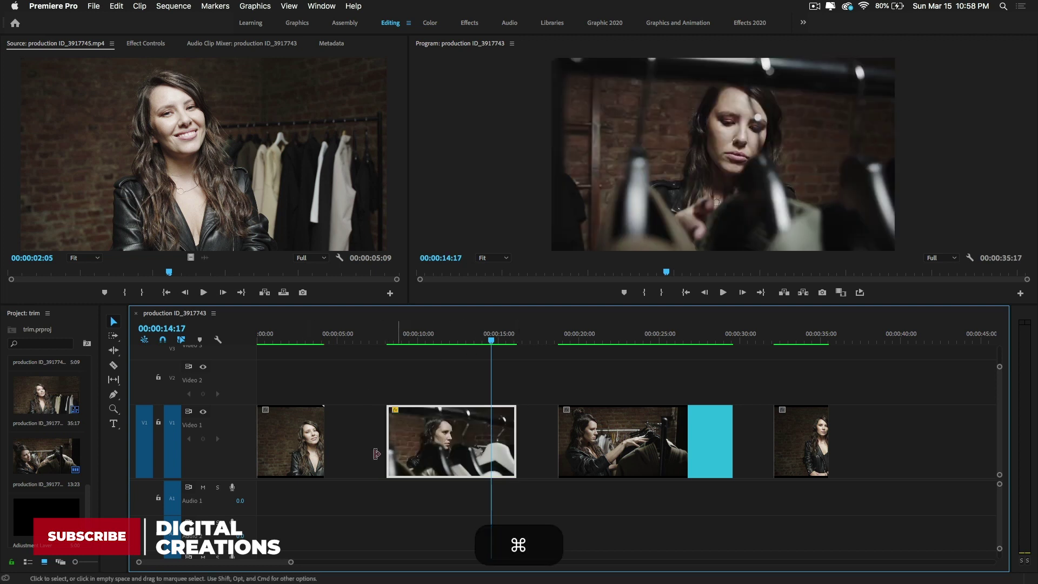
# Select the middle, cyan-ended and last clips and undo the trims and moves with ⌘Z
pyautogui.moveTo(353, 386); pyautogui.dragTo(840, 517)
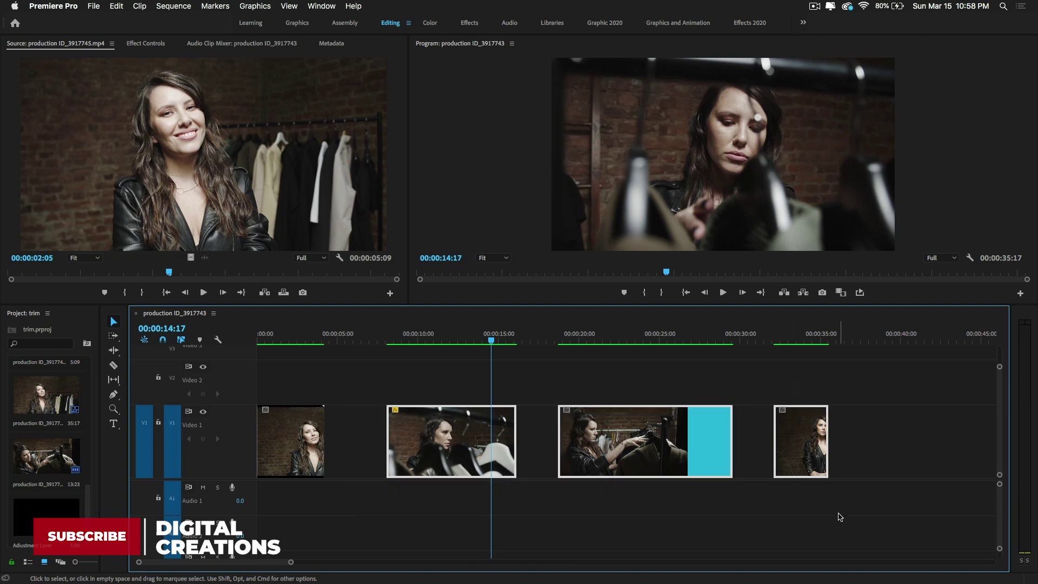
pyautogui.press('super+z')
pyautogui.press('super+z')
pyautogui.press('super+z')
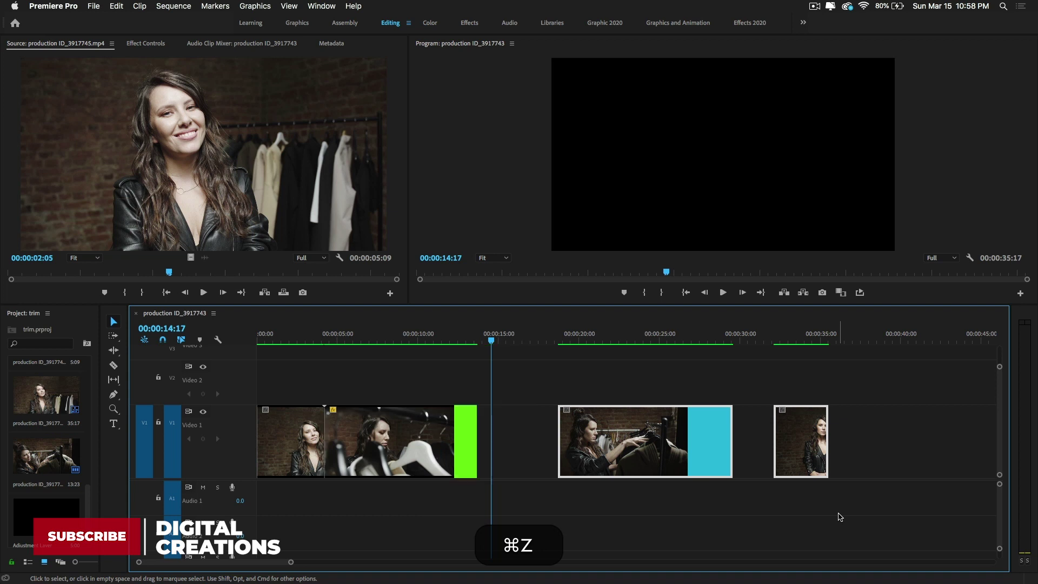
pyautogui.press('super+z')
pyautogui.press('super+z')
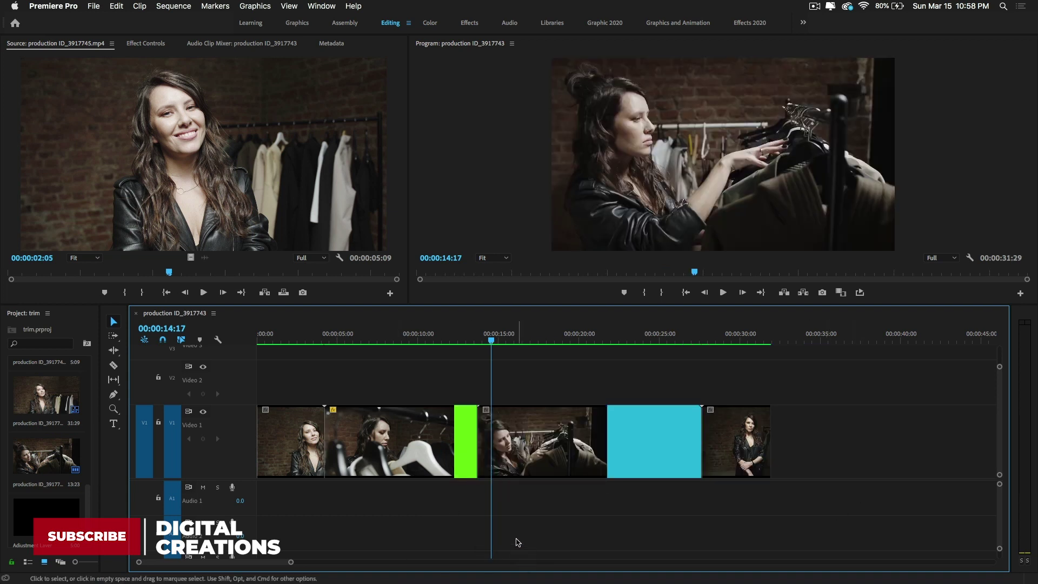
# Ripple-trim the first clip's start with the Ripple Edit tool
pyautogui.click(116, 352)
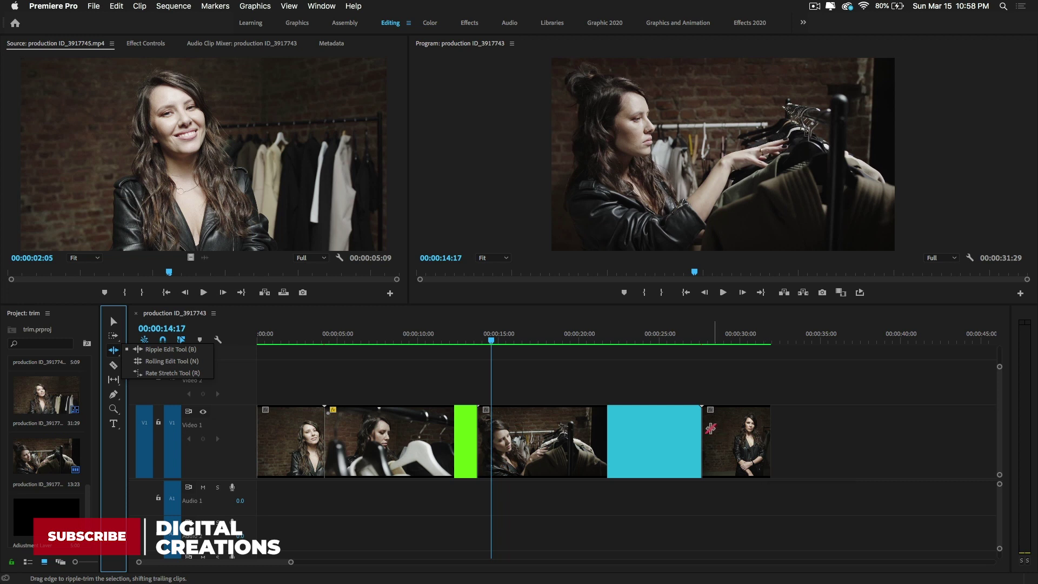
pyautogui.click(261, 435)
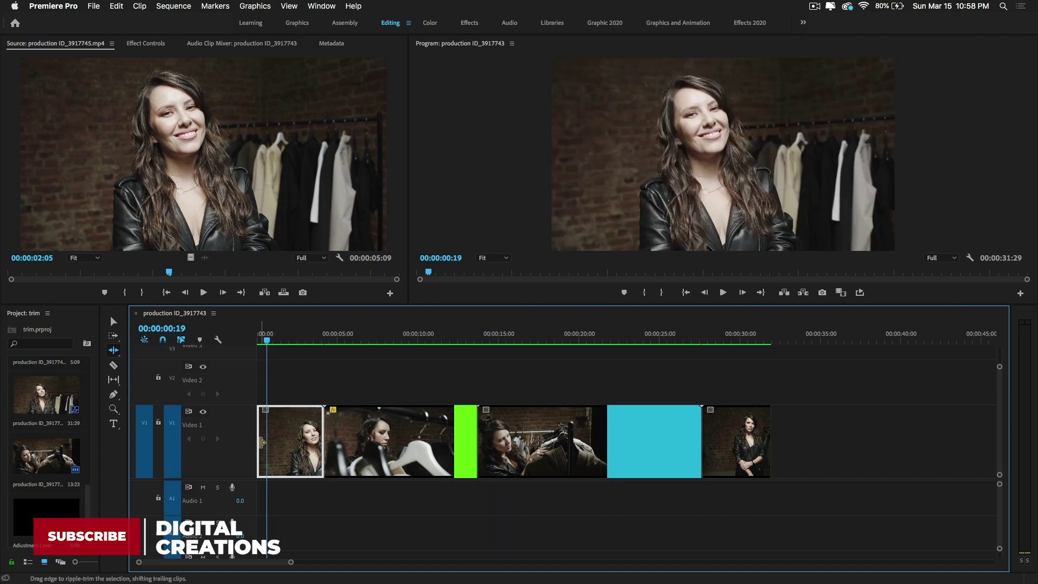
pyautogui.moveTo(262, 442); pyautogui.dragTo(279, 444)
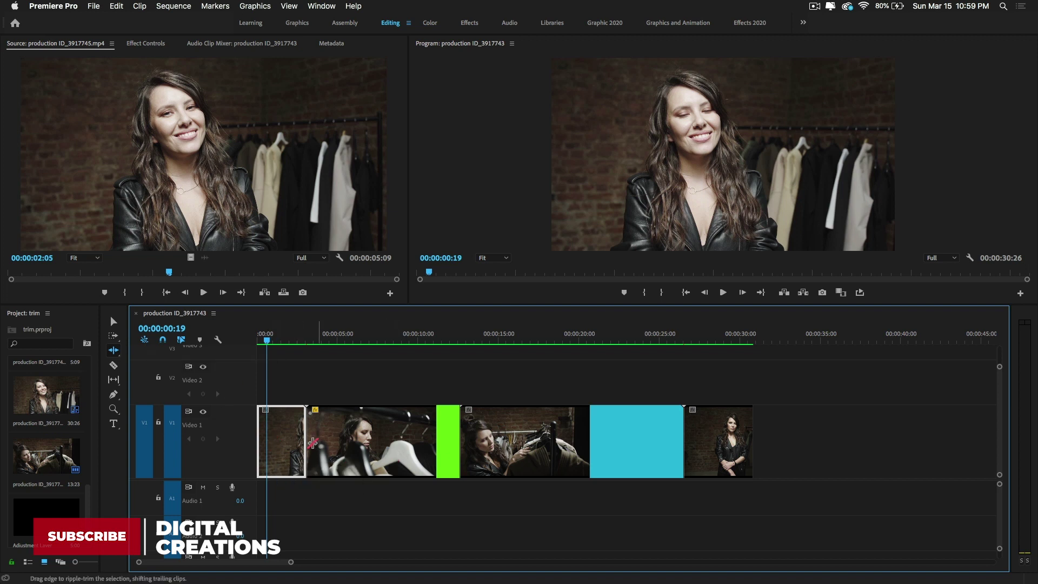
# With Selection and Cmd held, ripple-trim the first clip's start, the last clip's end and another clip's start, reaching 28:16
pyautogui.click(115, 324)
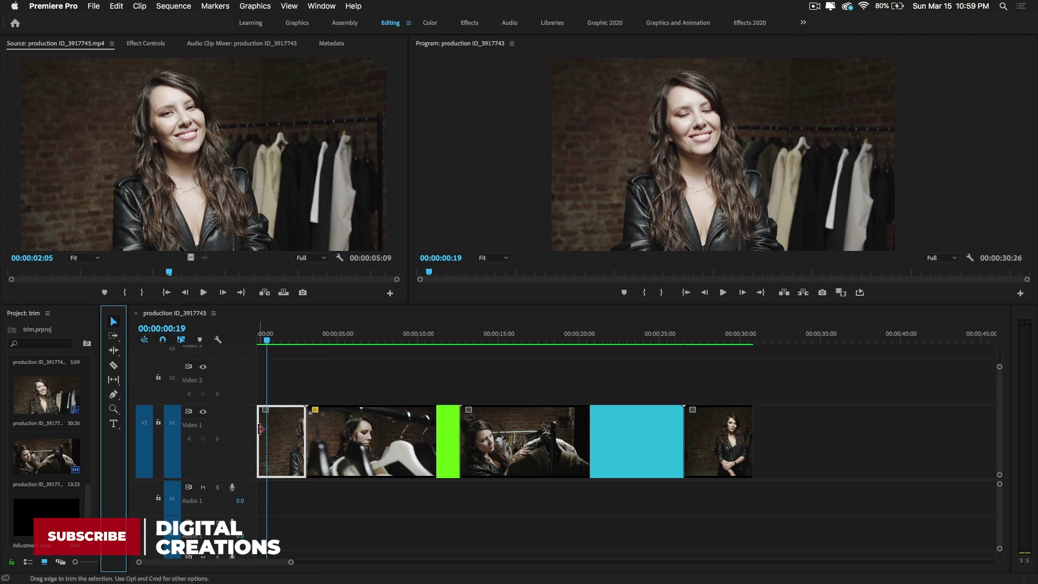
pyautogui.press('super')
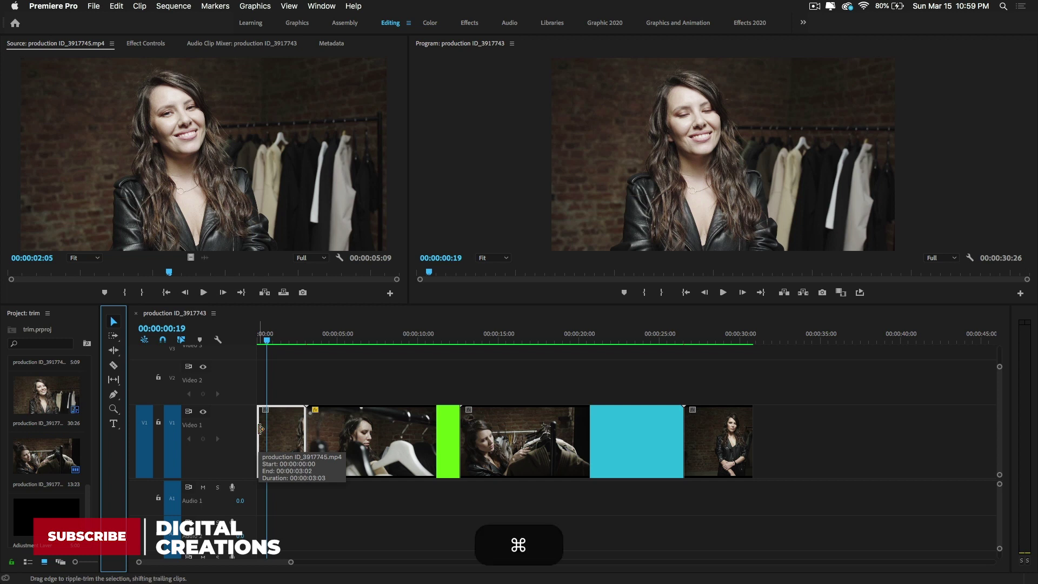
pyautogui.moveTo(261, 429); pyautogui.dragTo(271, 429)
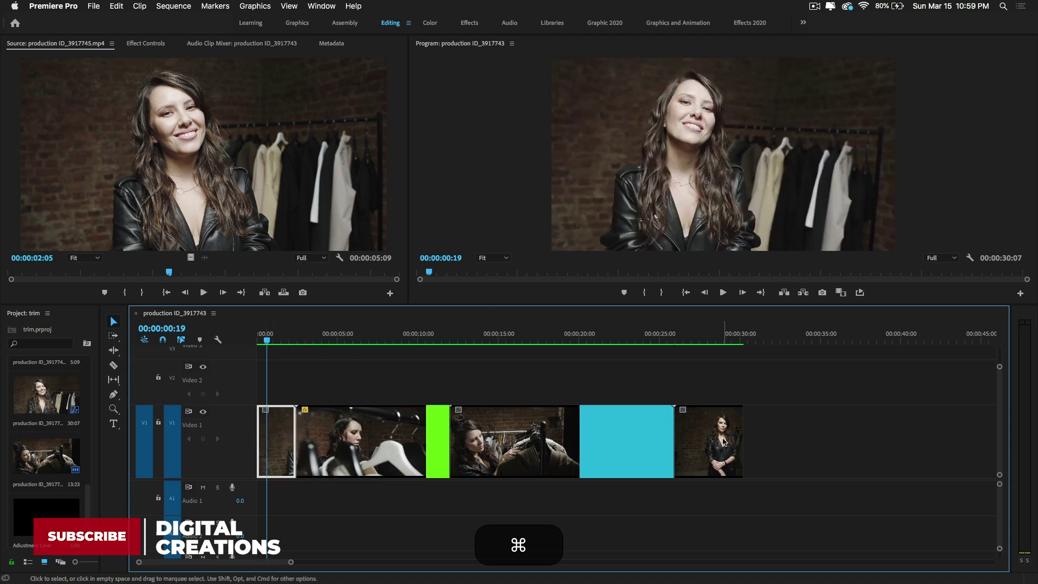
pyautogui.moveTo(739, 445); pyautogui.dragTo(735, 479)
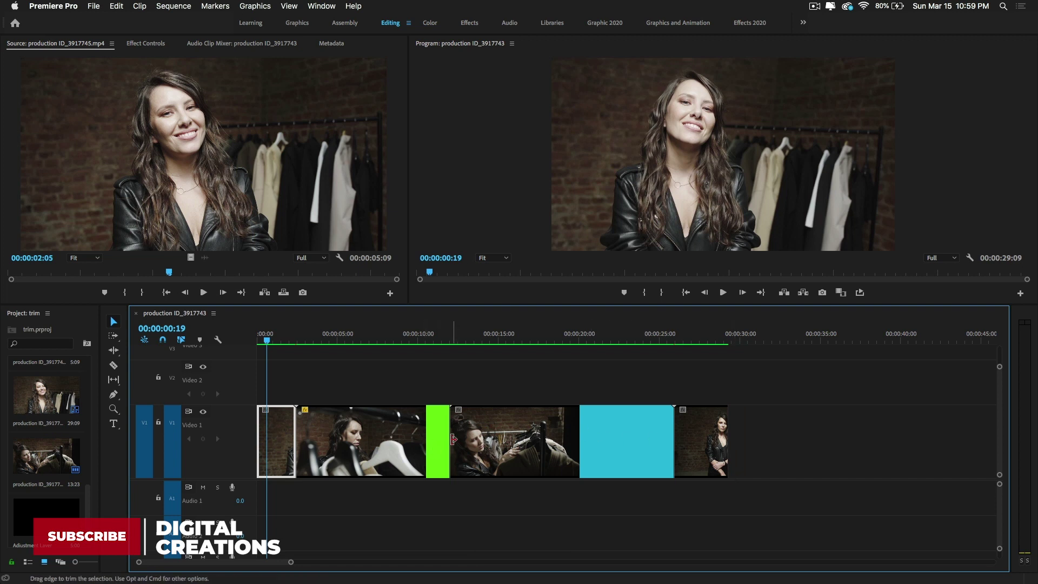
pyautogui.press('super')
pyautogui.moveTo(460, 441); pyautogui.dragTo(463, 345)
pyautogui.click(462, 345)
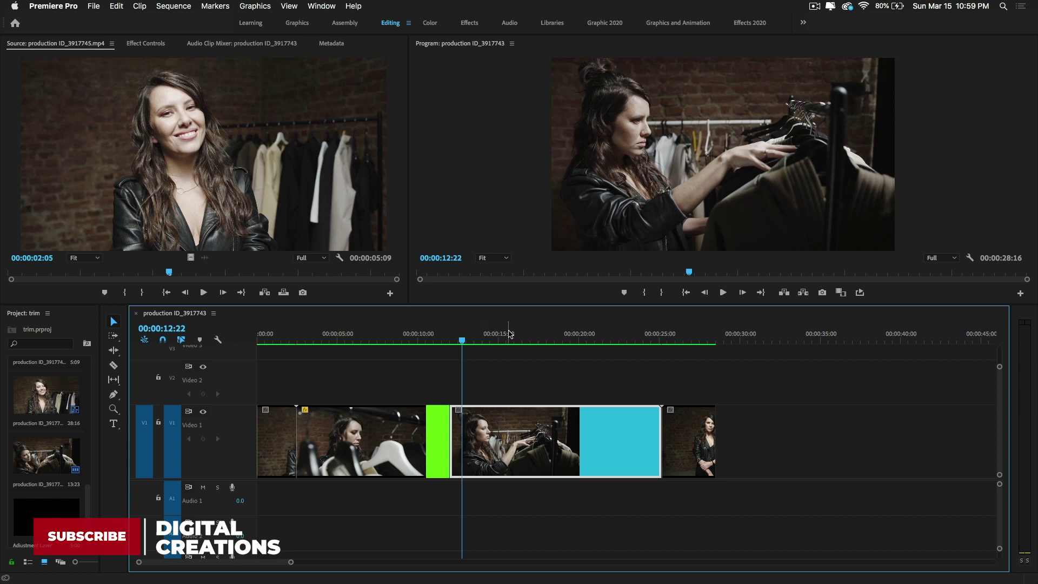
# Scrub through the shortened sequence to review the ripple trims
pyautogui.moveTo(518, 341); pyautogui.dragTo(377, 344)
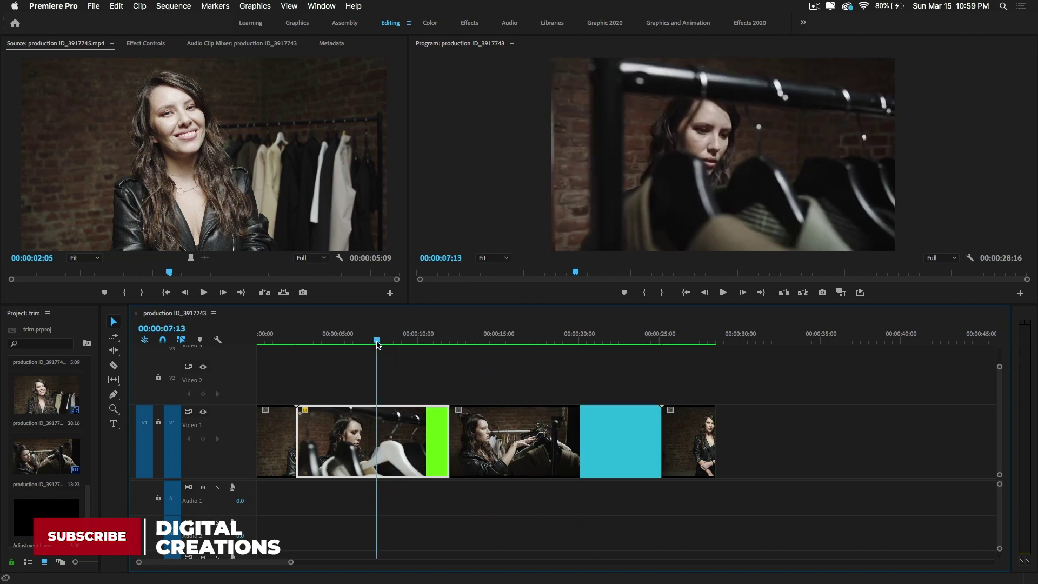
pyautogui.moveTo(378, 345); pyautogui.dragTo(377, 345)
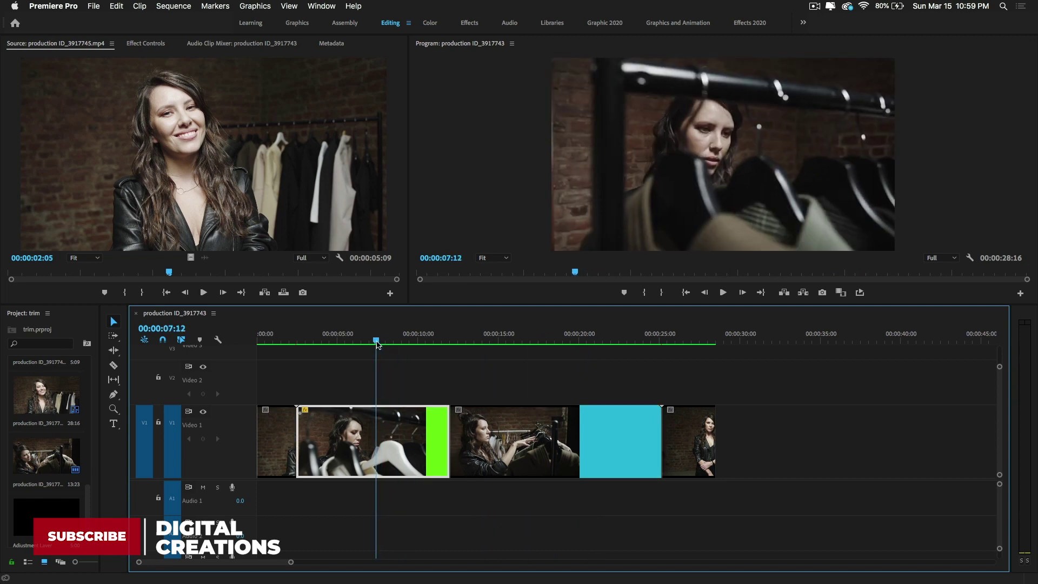
pyautogui.click(70, 8)
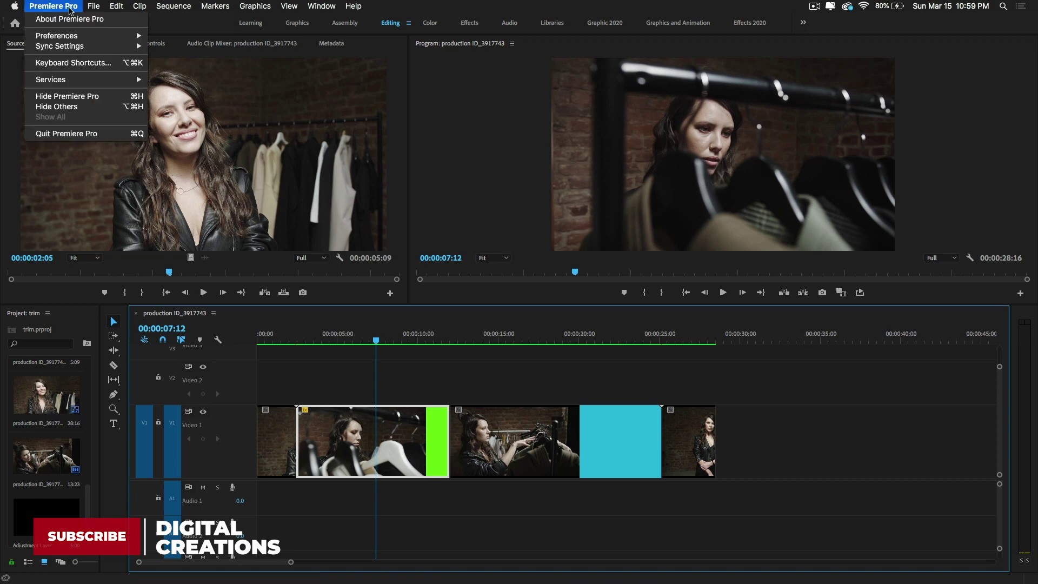
# In Keyboard Shortcuts, look up the W and Q keys' Ripple Trim Next and Previous Edit commands
pyautogui.click(75, 63)
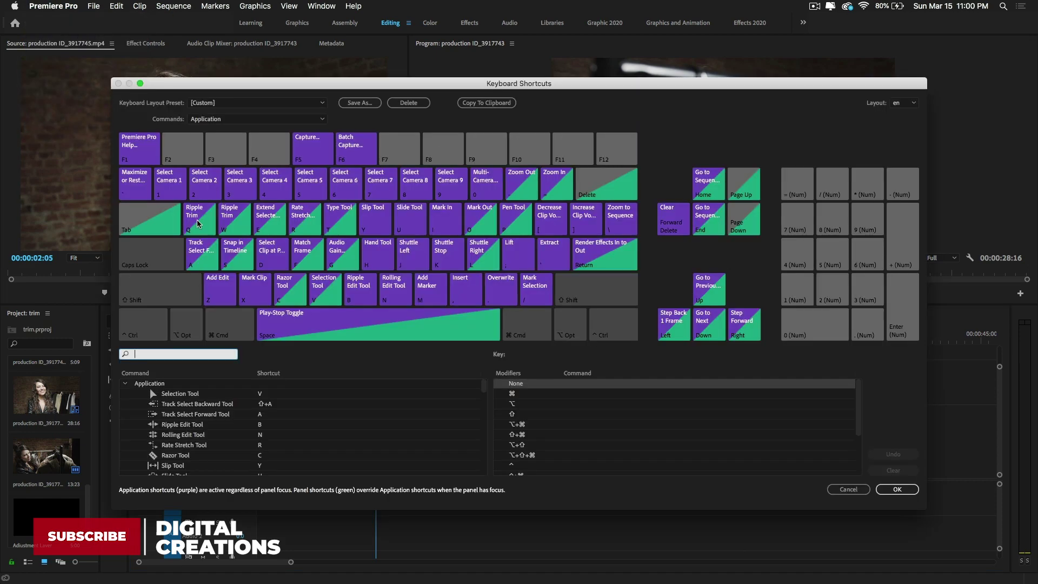
pyautogui.click(234, 218)
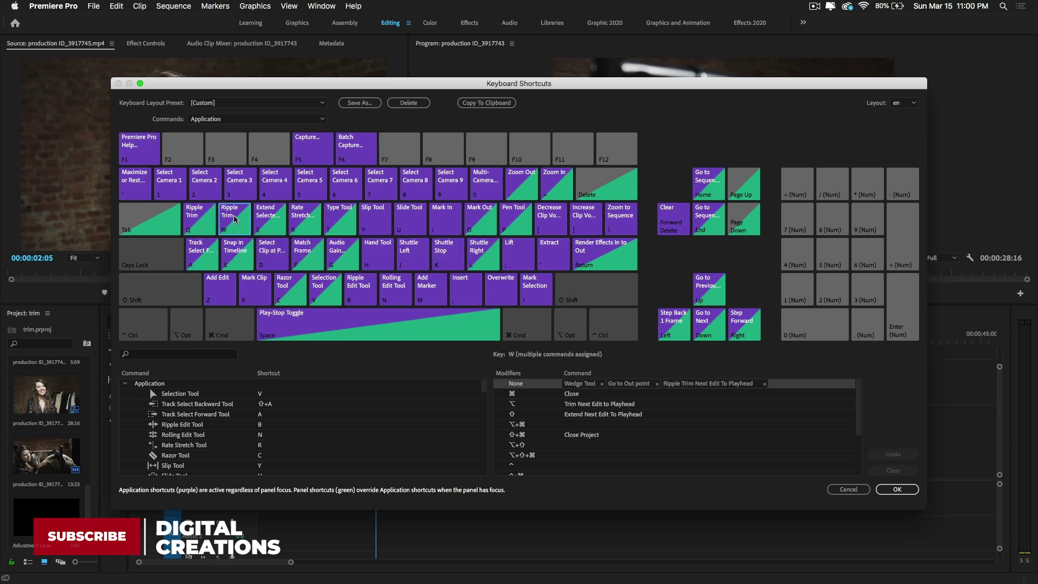
pyautogui.click(200, 218)
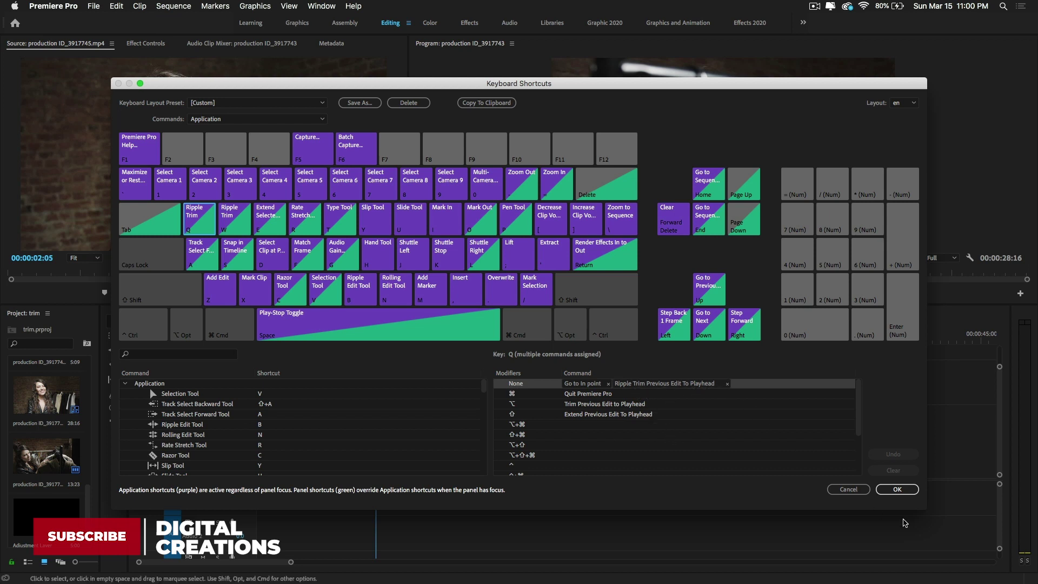
# Set the playhead to 00:00:03:19 and ripple-trim the second clip's start with Q, giving 00:00:27:10
pyautogui.click(897, 489)
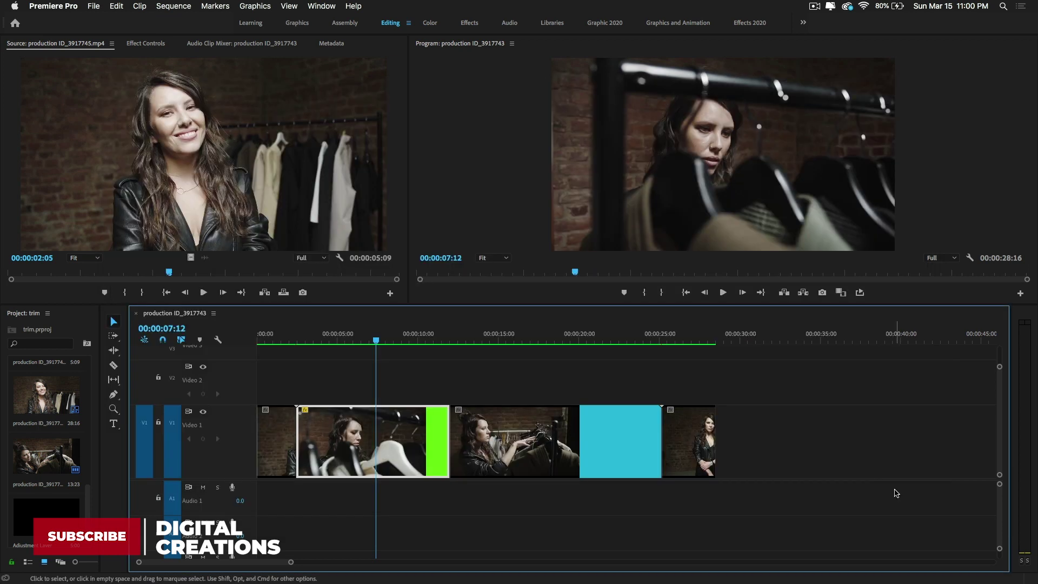
pyautogui.click(314, 341)
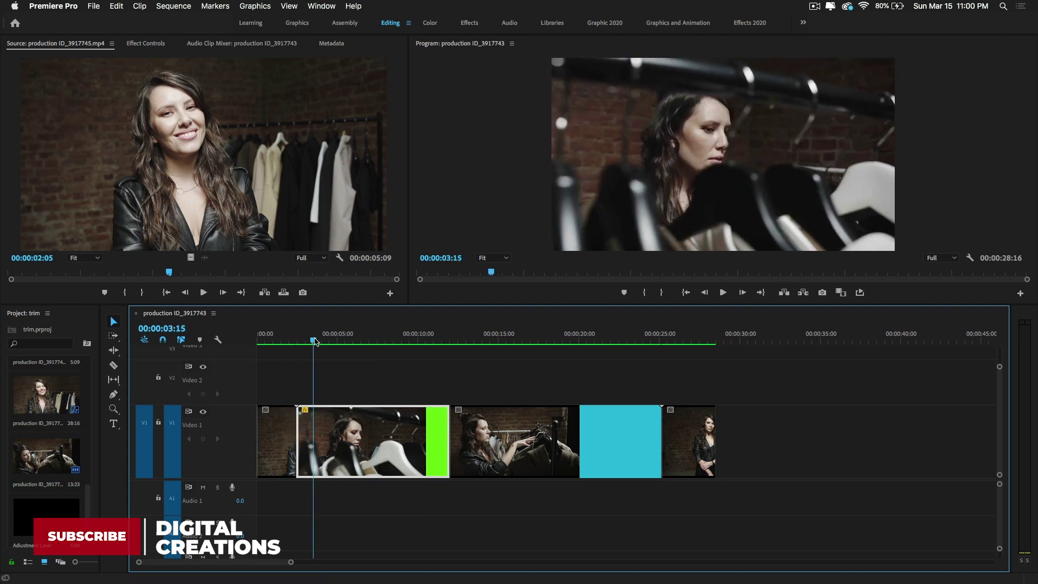
pyautogui.moveTo(315, 342); pyautogui.dragTo(318, 343)
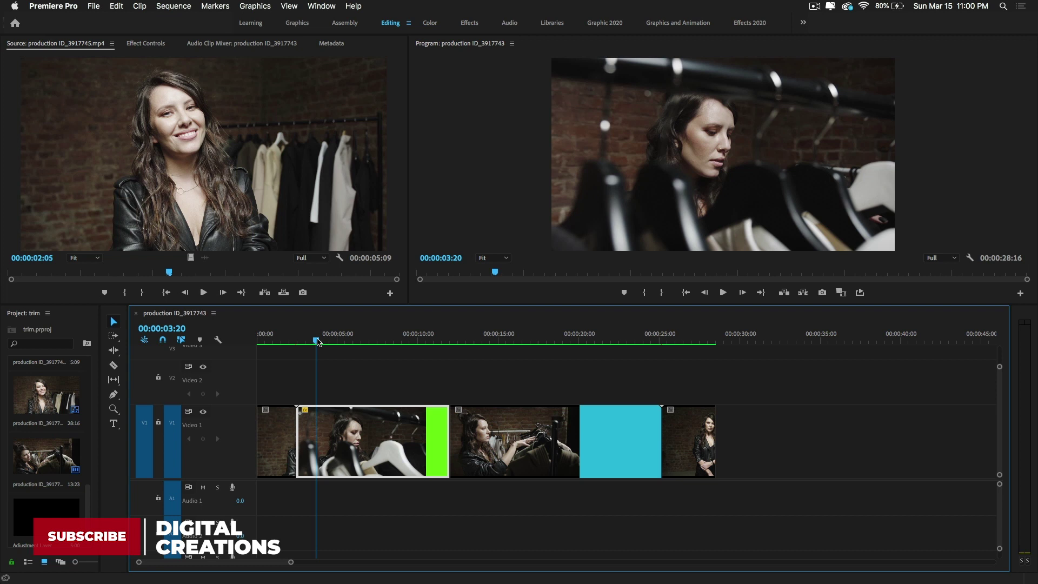
pyautogui.moveTo(318, 342); pyautogui.dragTo(317, 342)
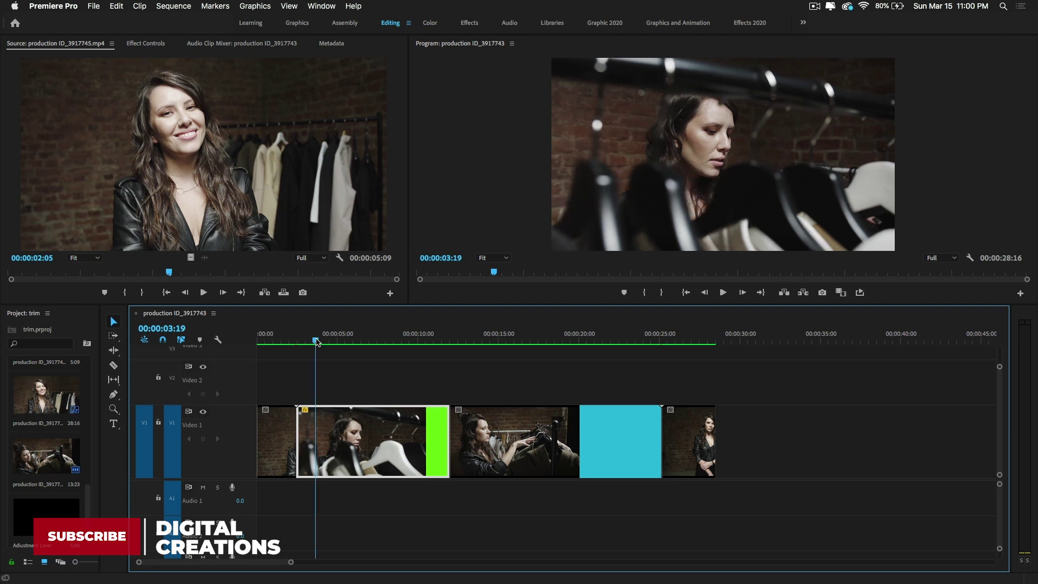
pyautogui.press('q')
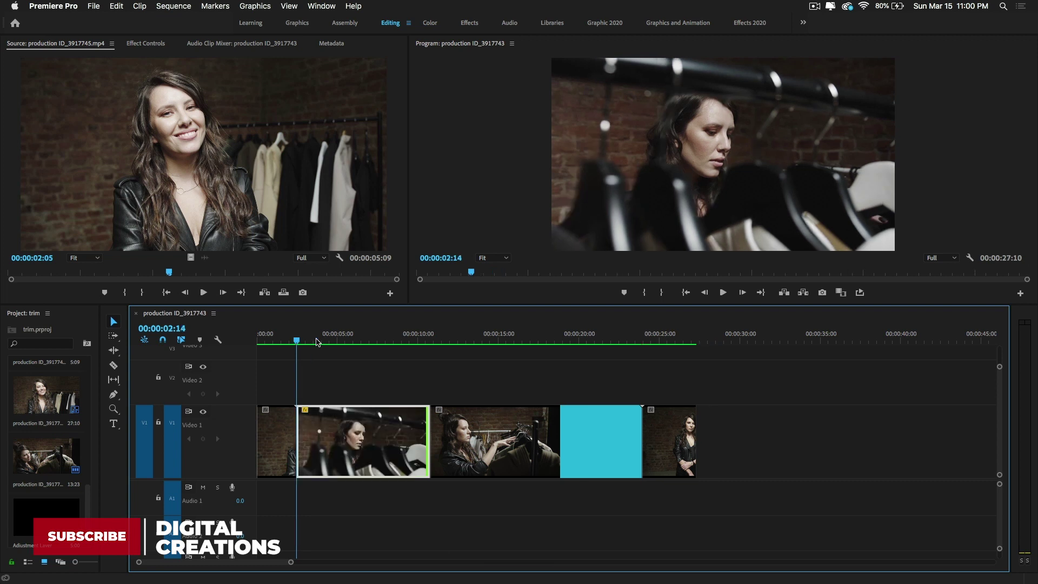
pyautogui.moveTo(316, 342); pyautogui.dragTo(410, 354)
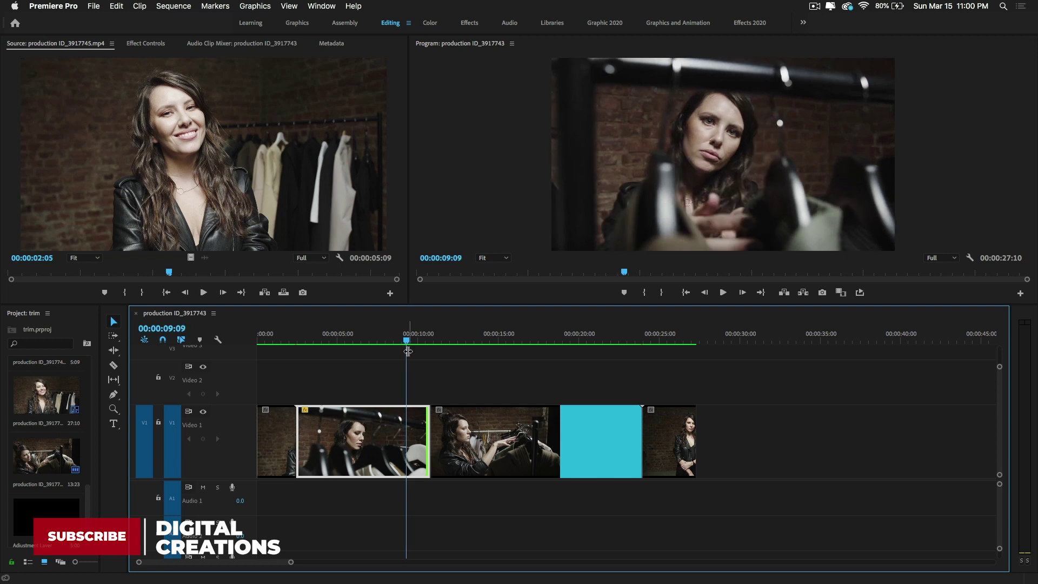
pyautogui.click(39, 9)
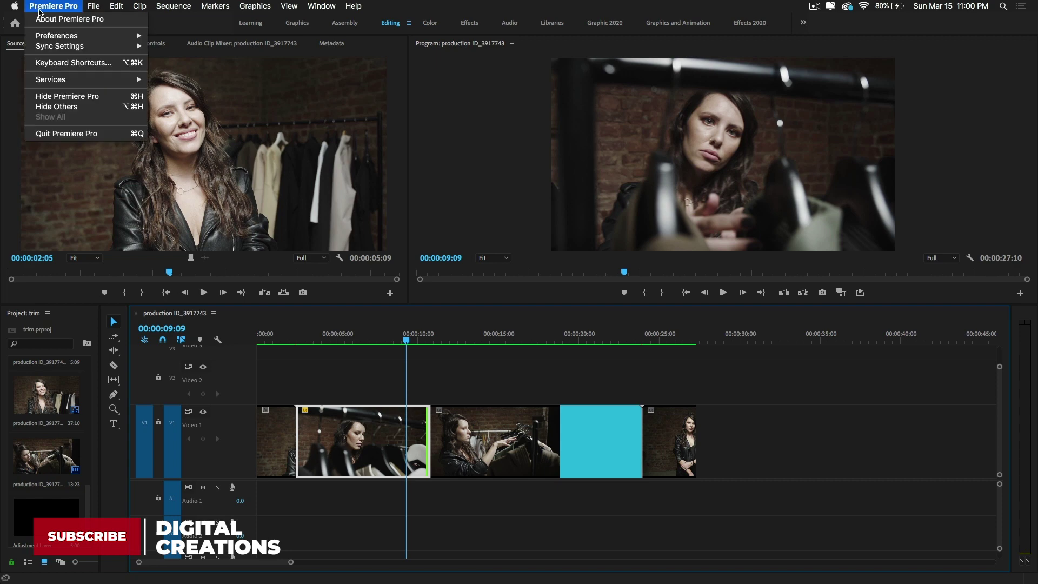
pyautogui.click(63, 65)
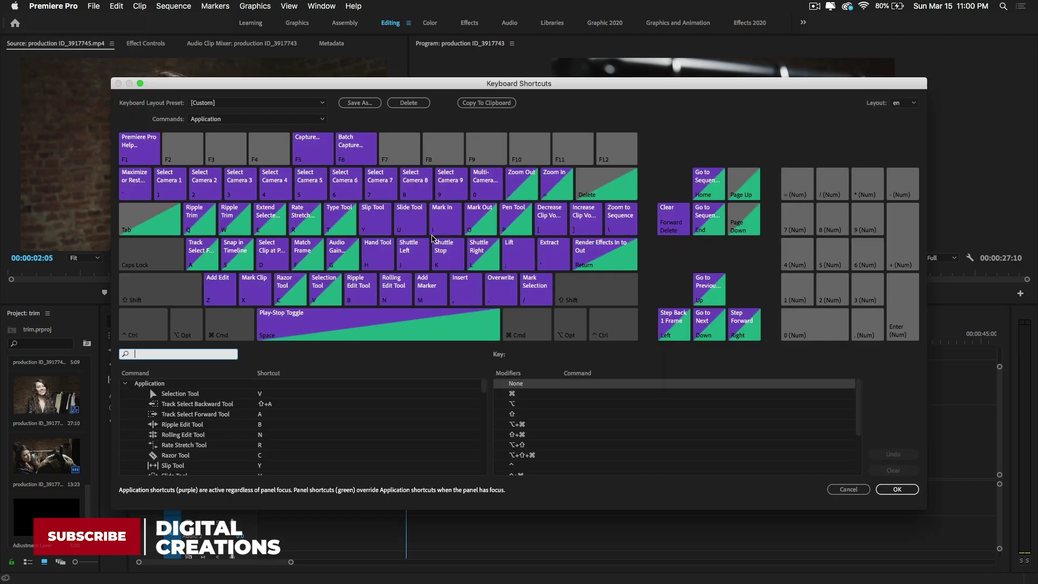
pyautogui.click(227, 222)
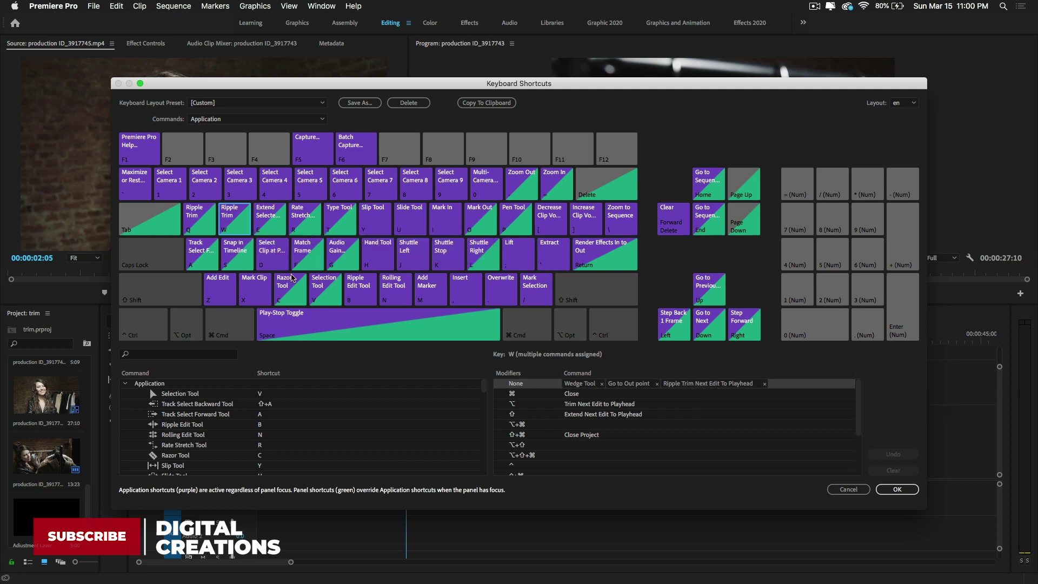
pyautogui.click(890, 490)
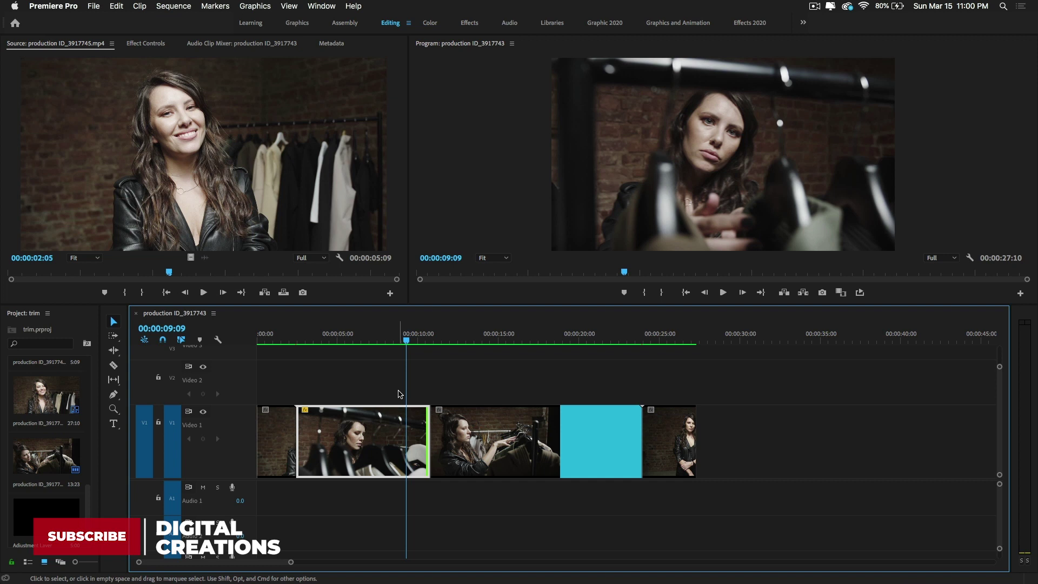
# Ripple-trim the second clip's end (W), then the third clip's start (Q) and end (W) to the playhead
pyautogui.press('w')
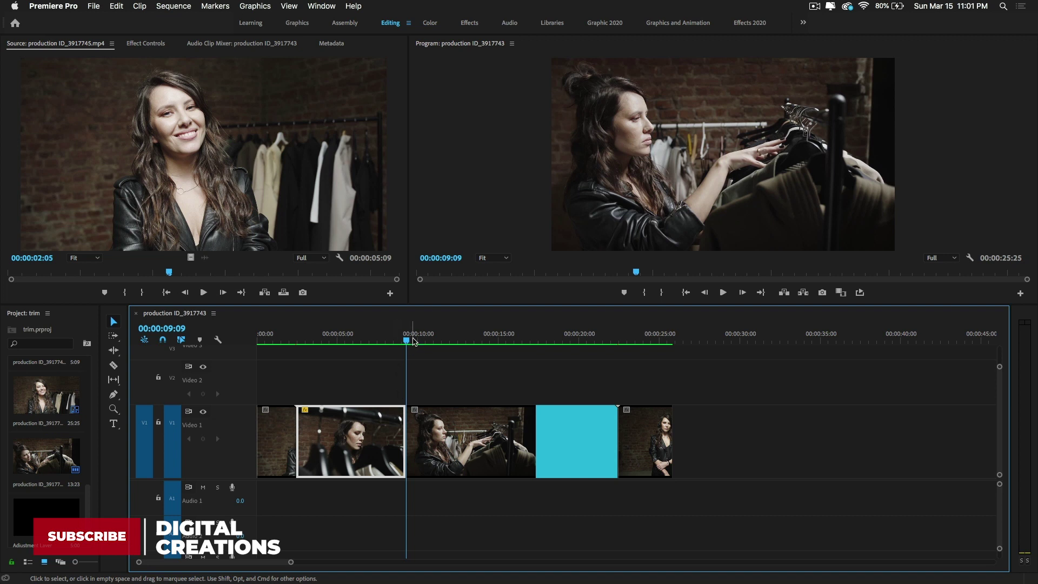
pyautogui.moveTo(413, 340); pyautogui.dragTo(420, 342)
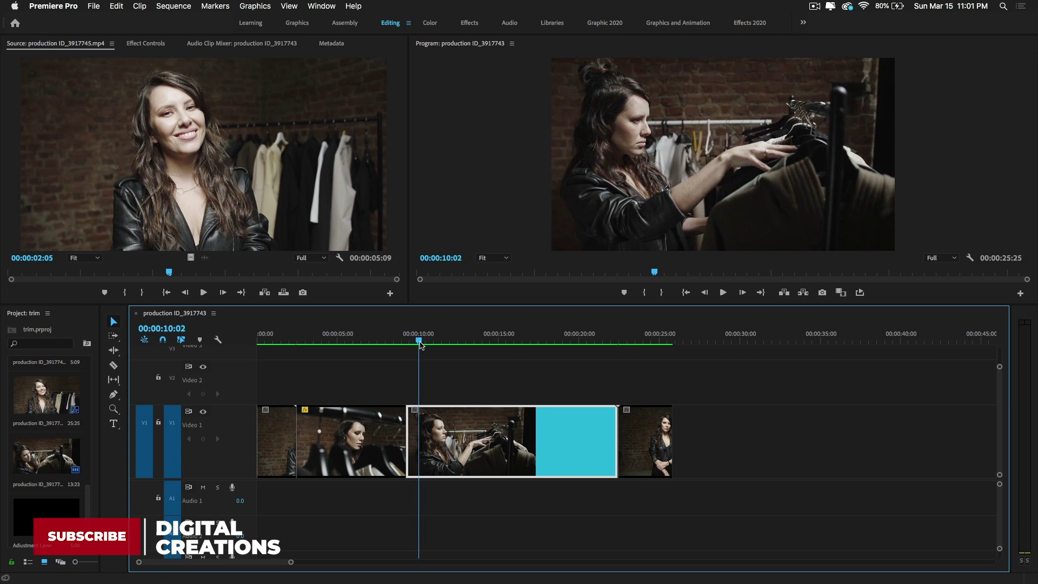
pyautogui.press('q')
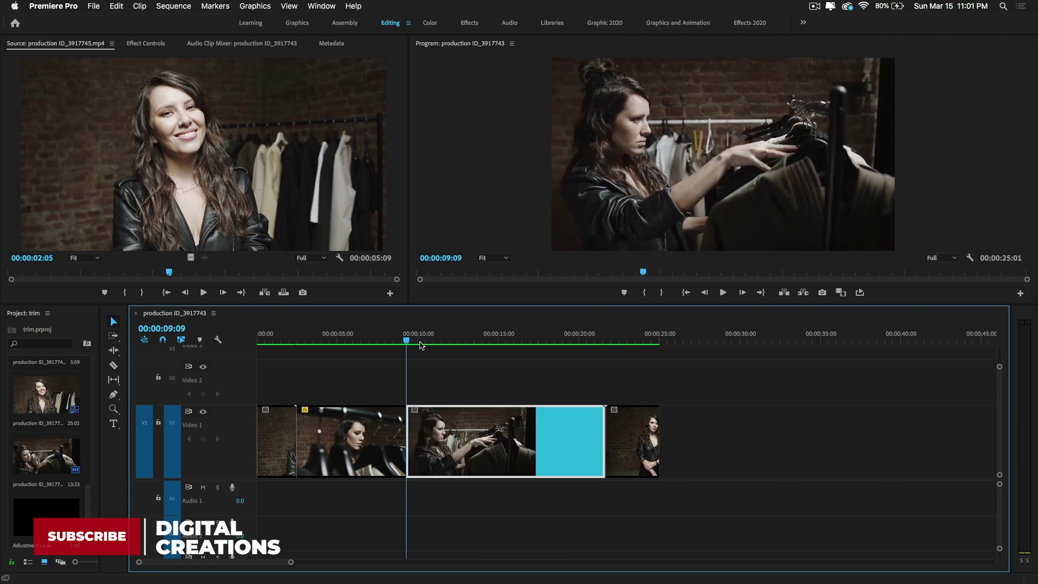
pyautogui.moveTo(523, 341); pyautogui.dragTo(582, 346)
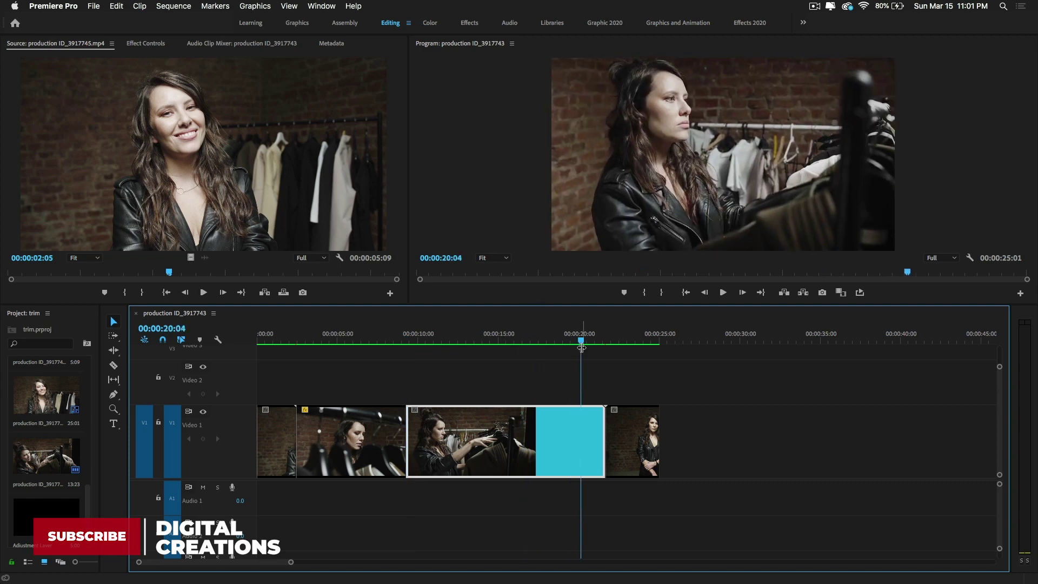
pyautogui.press('w')
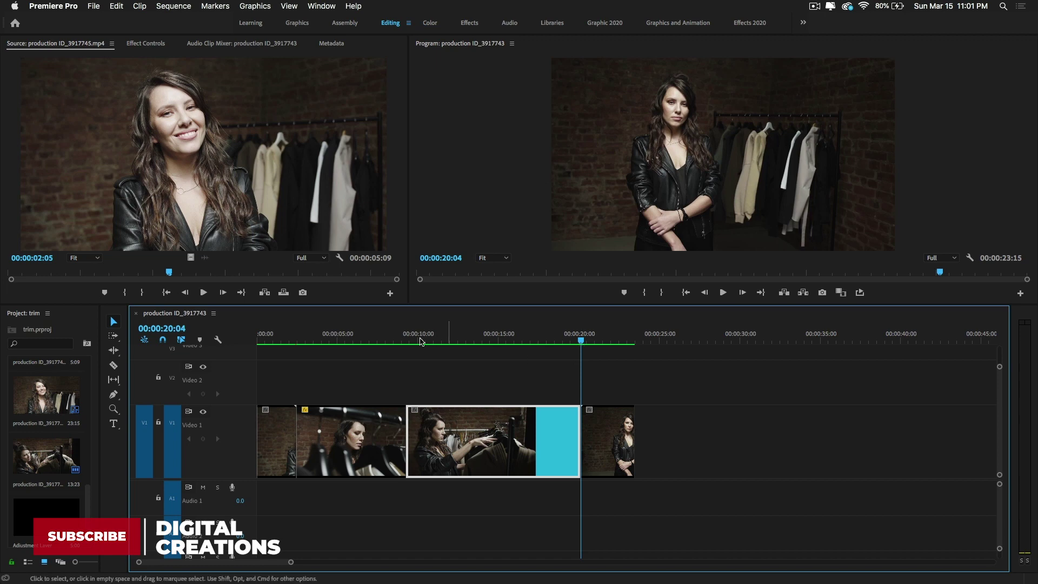
# Scrub back through the 00:00:23:15 sequence to preview the trims
pyautogui.click(533, 340)
pyautogui.click(552, 340)
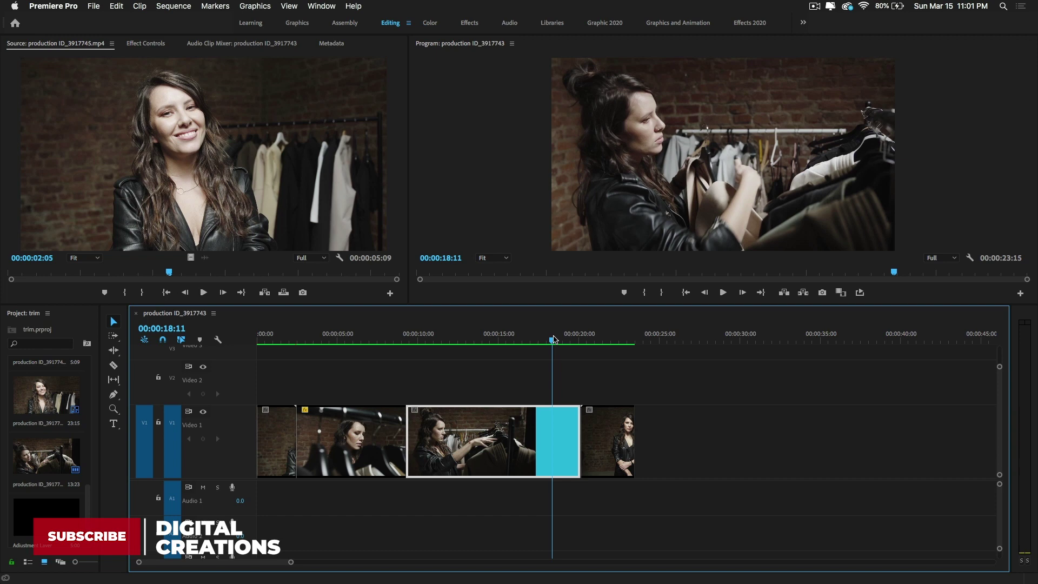
pyautogui.moveTo(554, 340); pyautogui.dragTo(512, 360)
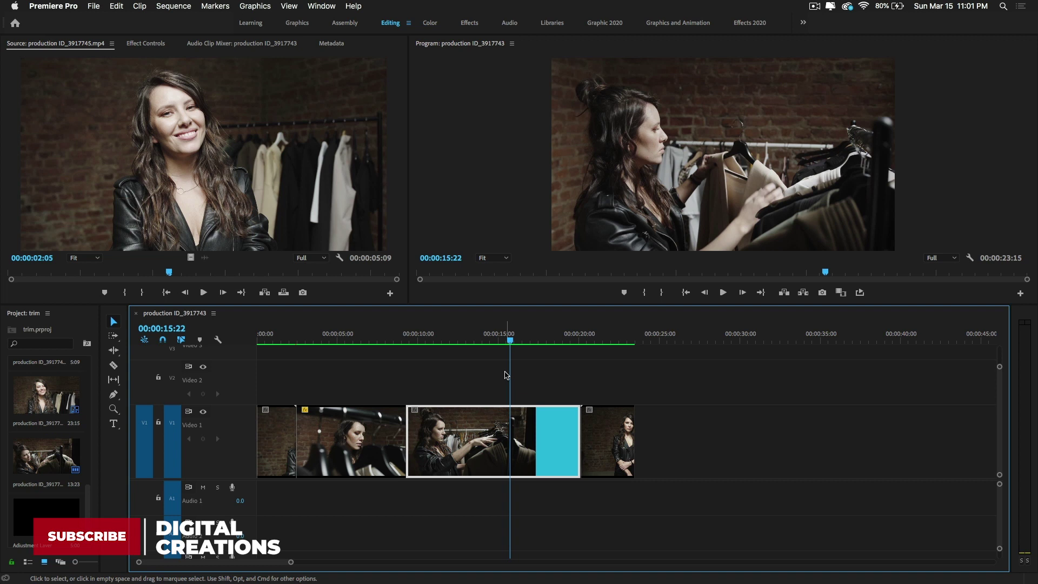
# Cmd-drag the last clip to insert it right after the first clip
pyautogui.moveTo(291, 562); pyautogui.dragTo(282, 556)
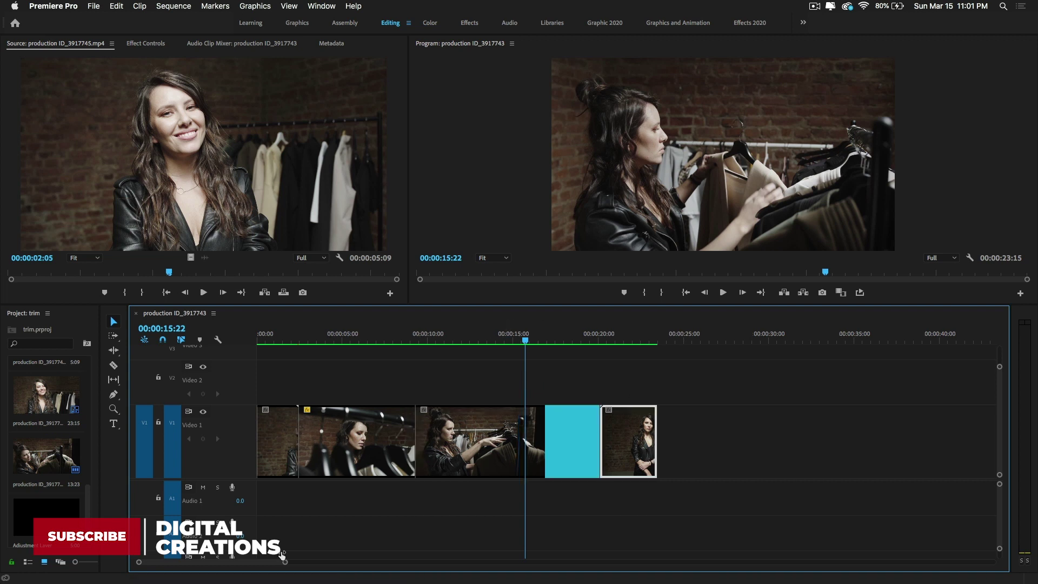
pyautogui.click(289, 452)
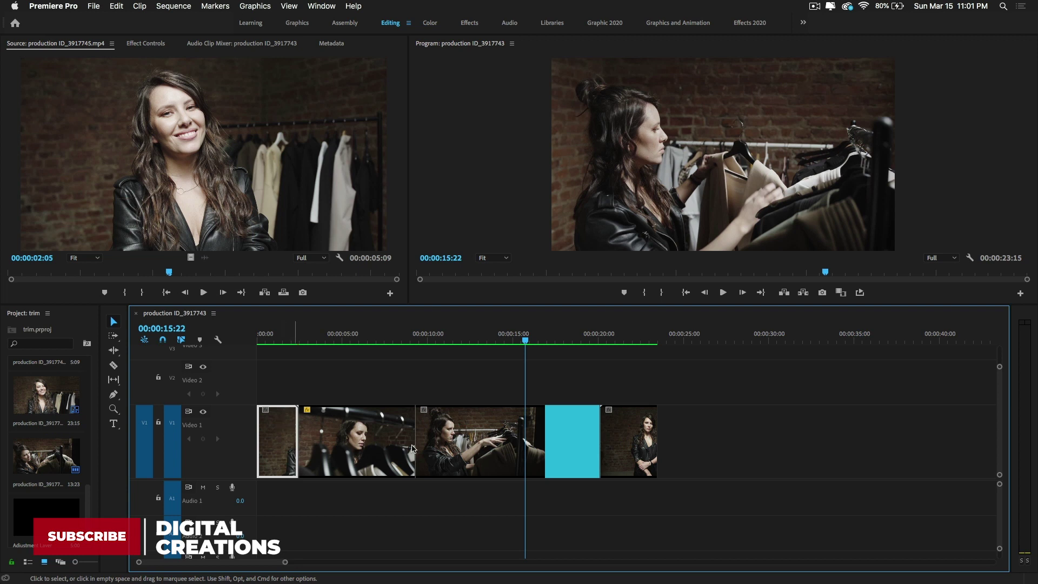
pyautogui.click(620, 439)
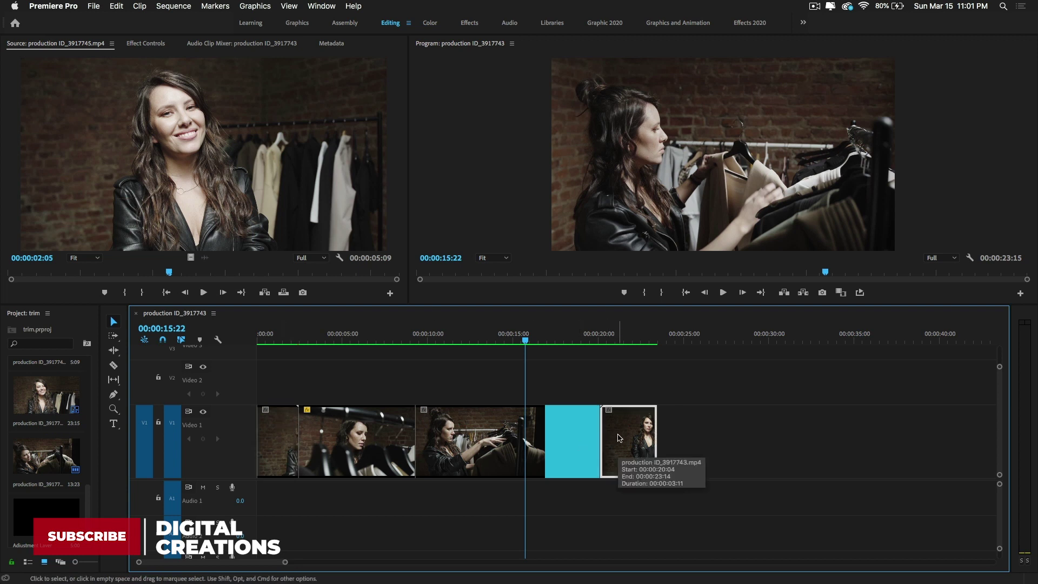
pyautogui.click(277, 439)
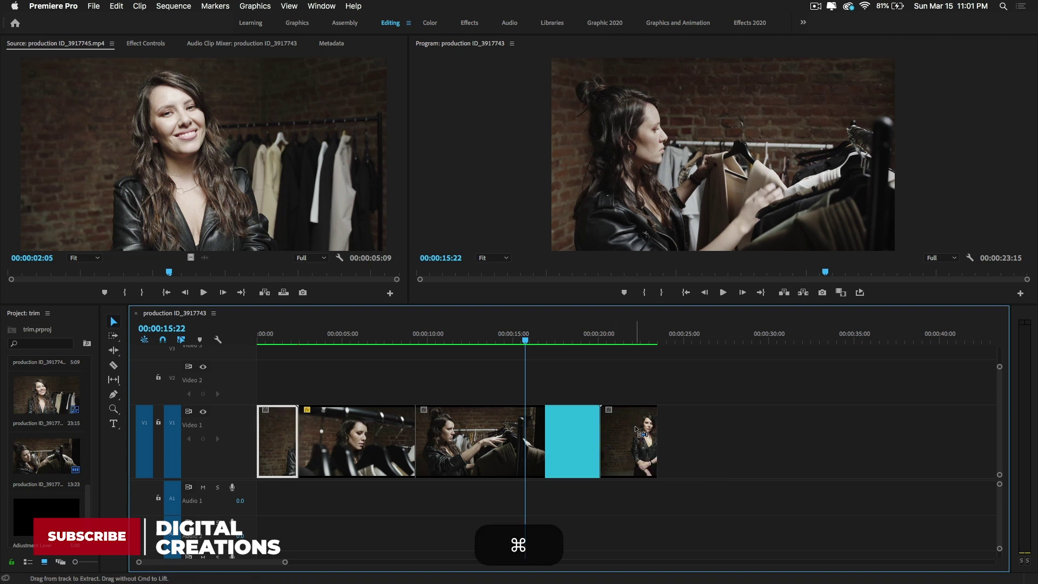
pyautogui.moveTo(637, 429); pyautogui.dragTo(281, 414)
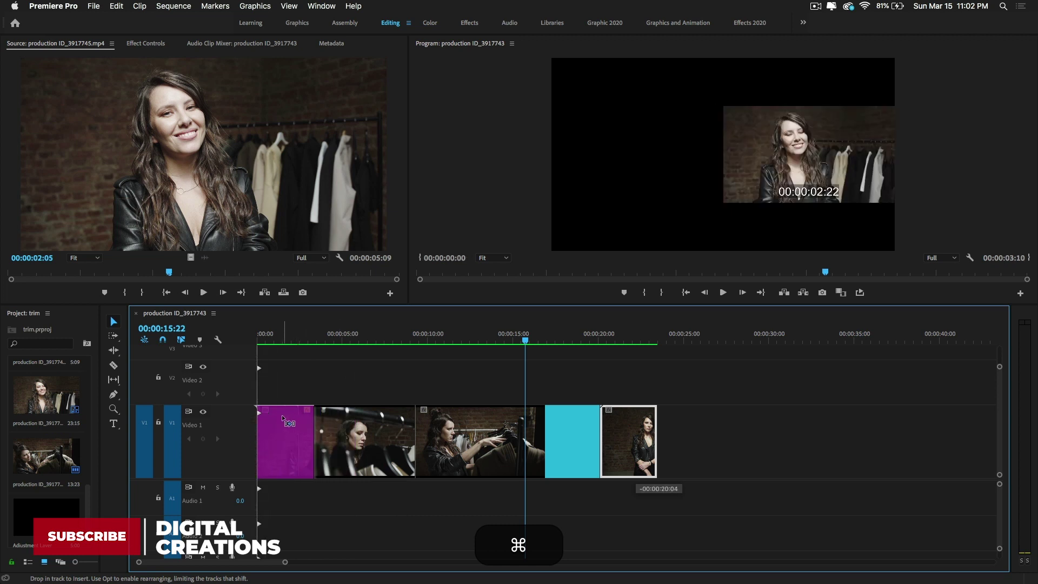
pyautogui.moveTo(281, 415); pyautogui.dragTo(333, 417)
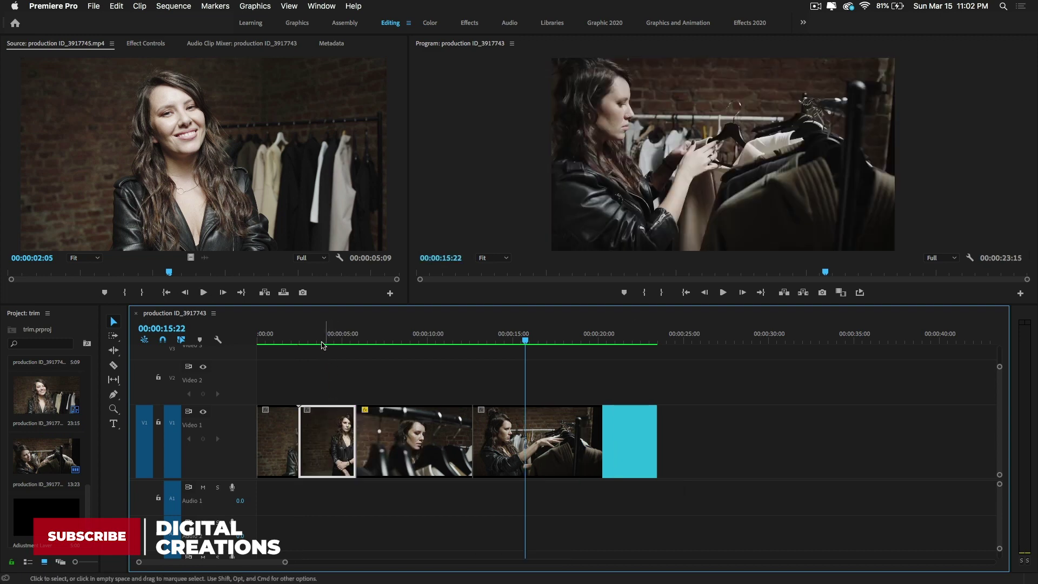
# Save the project with the new clip order
pyautogui.moveTo(324, 338); pyautogui.dragTo(334, 443)
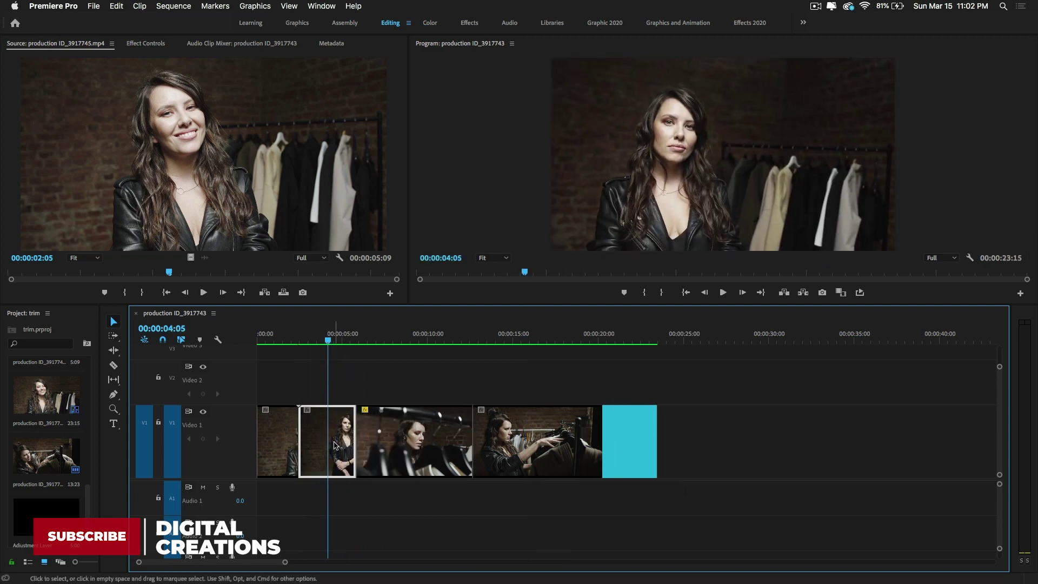
pyautogui.click(386, 439)
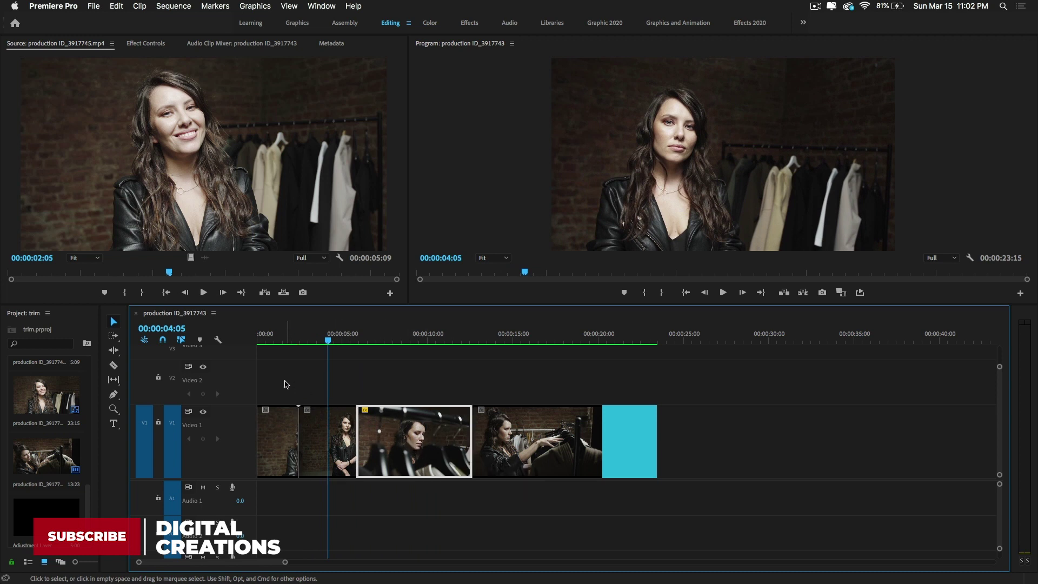
pyautogui.press('super+s')
# Cmd-drag the fourth clip ahead of the hanger close-up and preview the reordered sequence
pyautogui.click(491, 365)
pyautogui.click(561, 436)
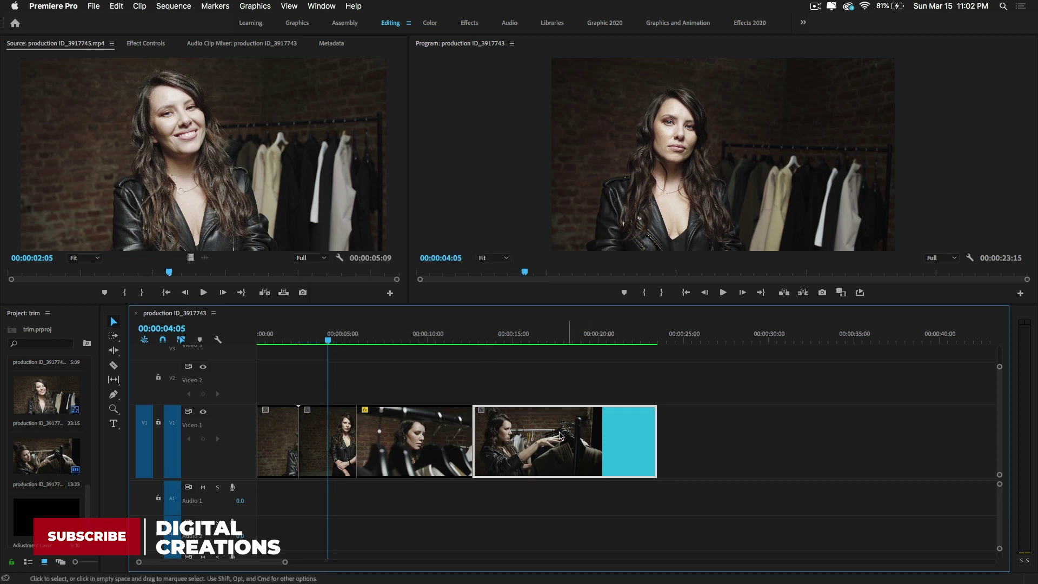
pyautogui.press('super')
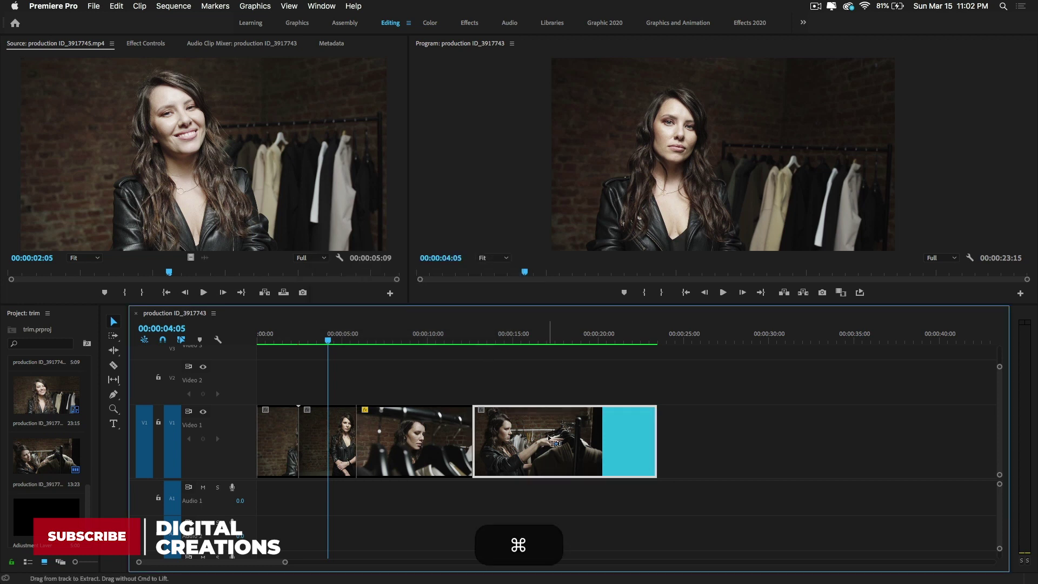
pyautogui.moveTo(551, 439)
pyautogui.mouseDown()
pyautogui.moveTo(388, 431)
pyautogui.moveTo(436, 438)
pyautogui.mouseUp()
pyautogui.moveTo(410, 341); pyautogui.dragTo(357, 341)
pyautogui.click(275, 438)
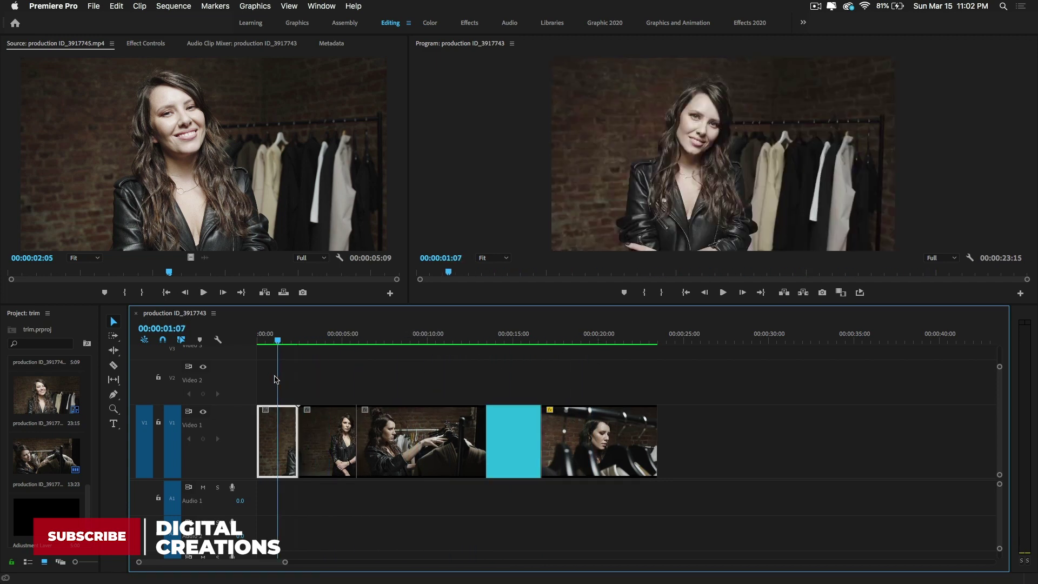